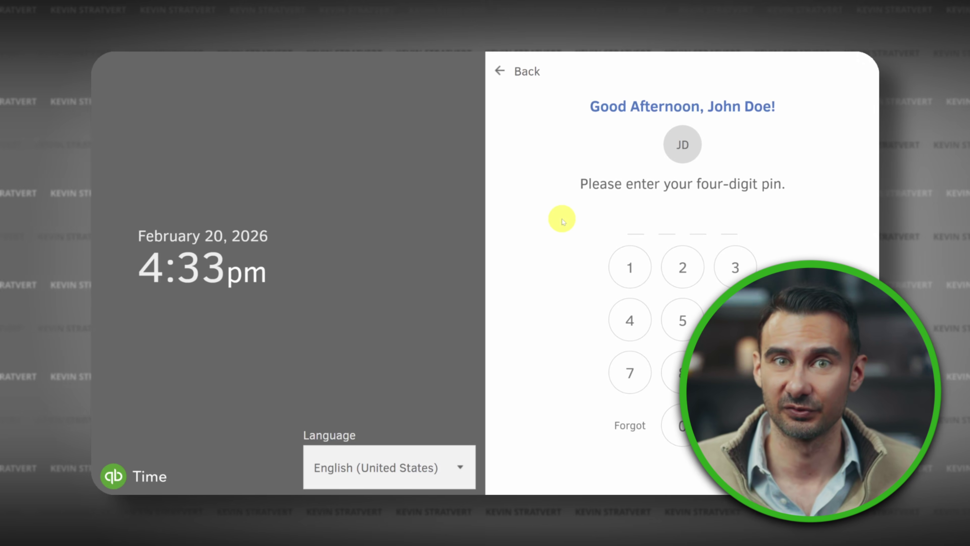
Enter the employee's four-digit PIN on the time kiosk and clock in on the mobile Track Time screen.
click(626, 268)
click(626, 268)
click(627, 268)
click(626, 267)
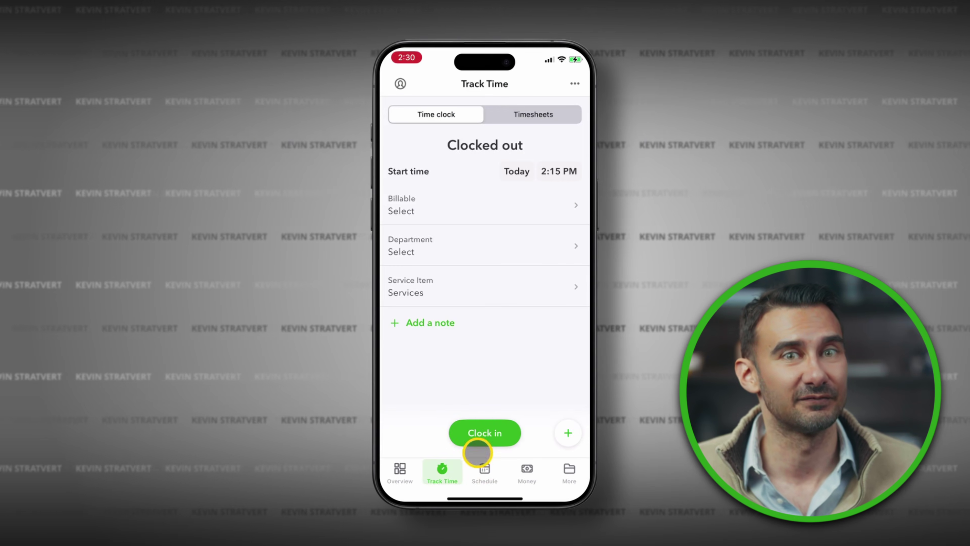
click(481, 435)
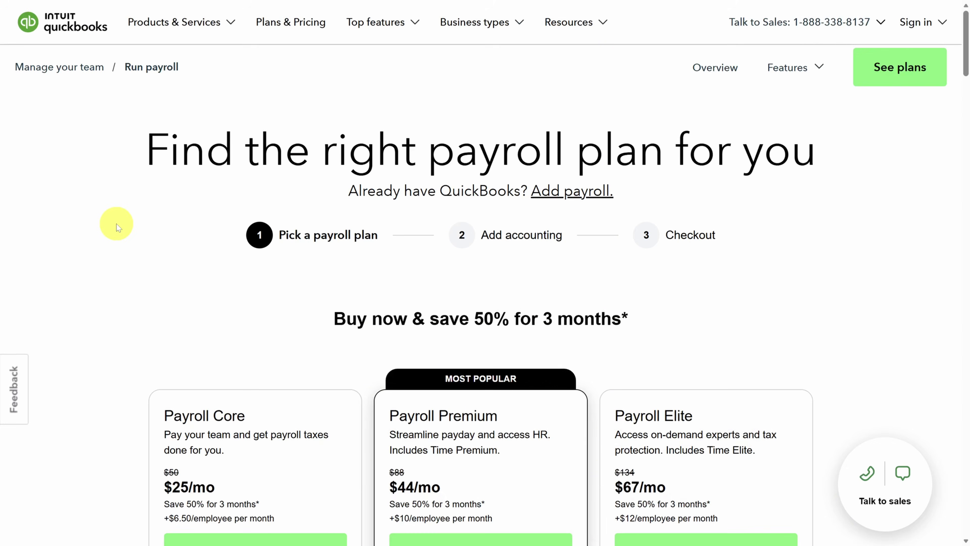
Review the payroll plan features and read the details of Payroll Premium's Track time on the go.
scroll(117, 228, down, 6)
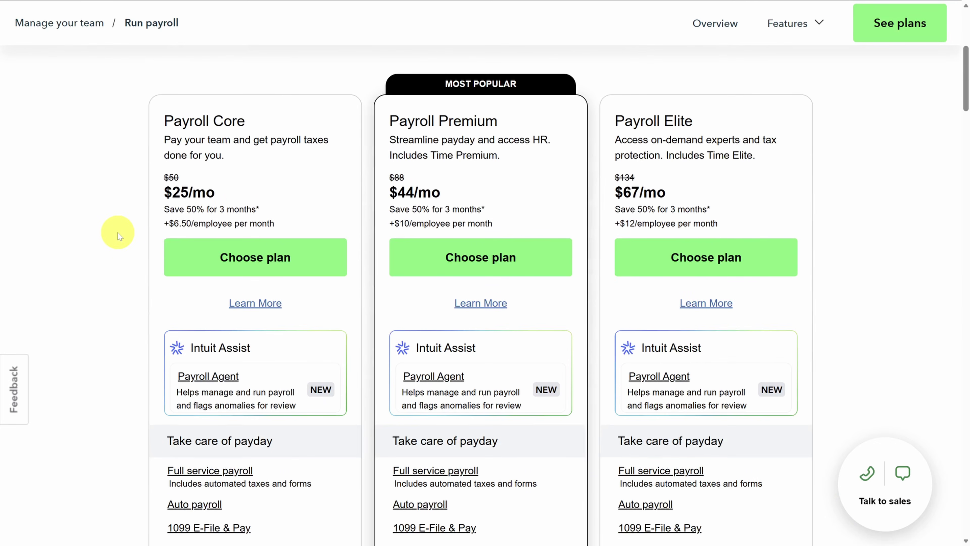
scroll(118, 232, down, 6)
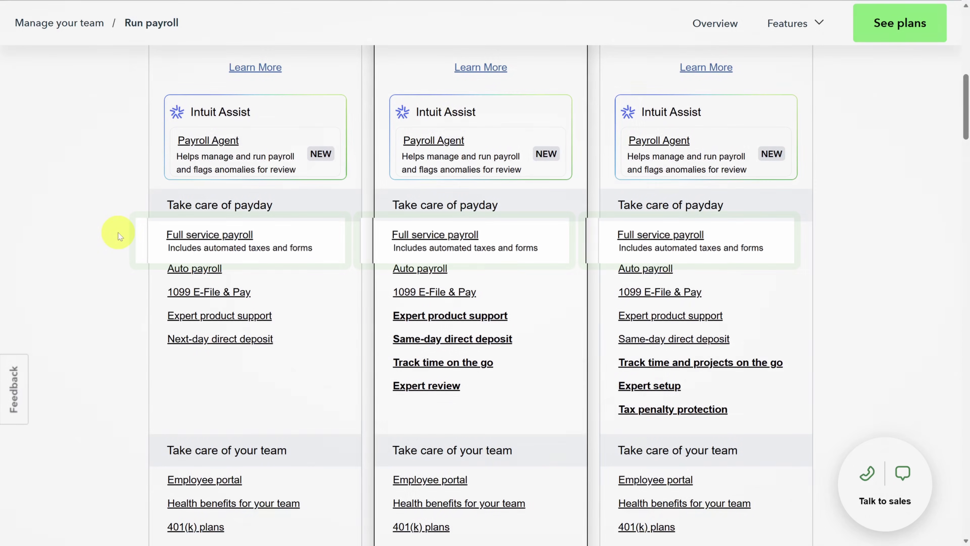
mouse_move(413, 339)
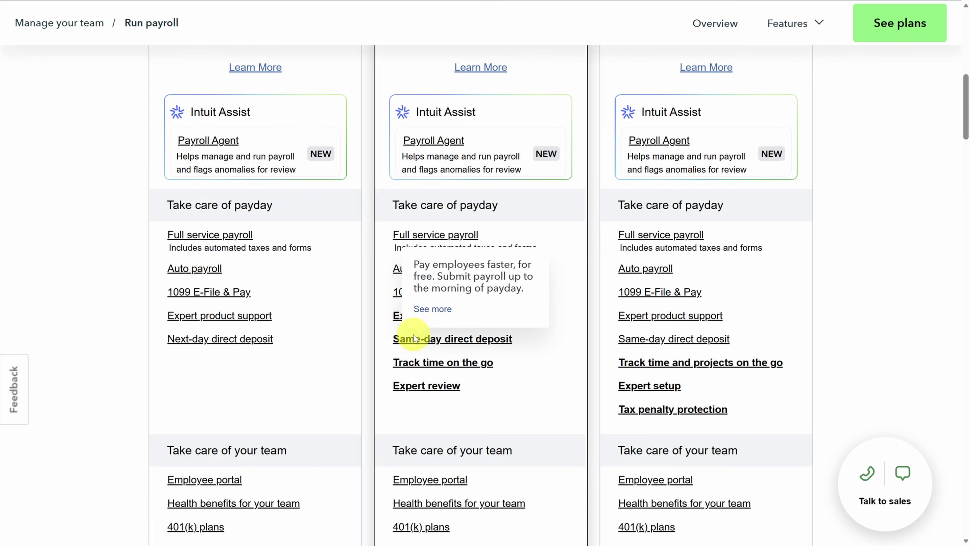
mouse_move(405, 365)
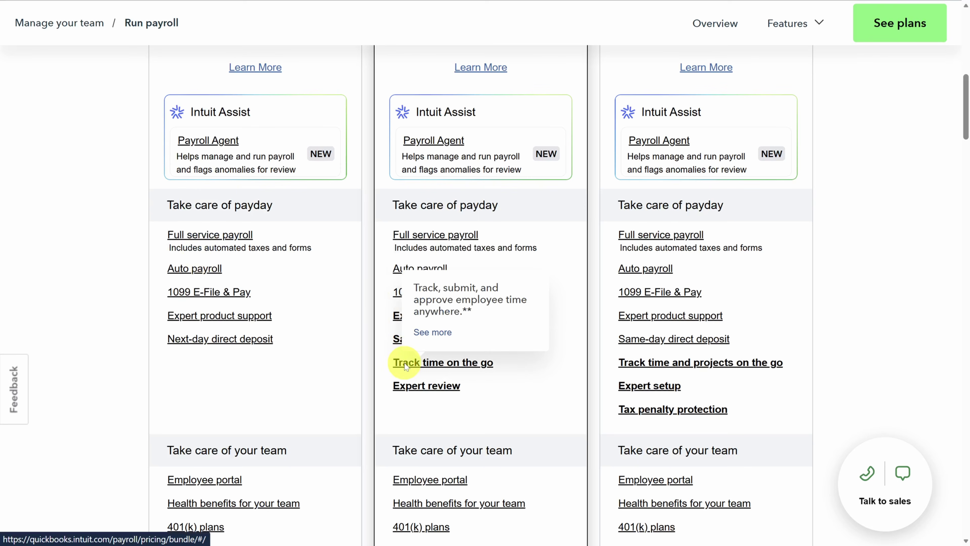
click(419, 334)
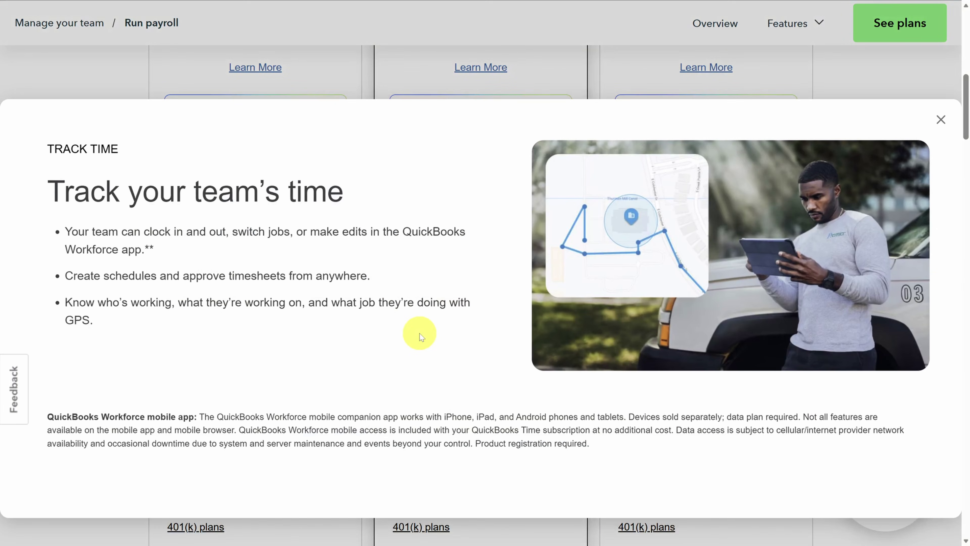
drag(100, 275, 159, 276)
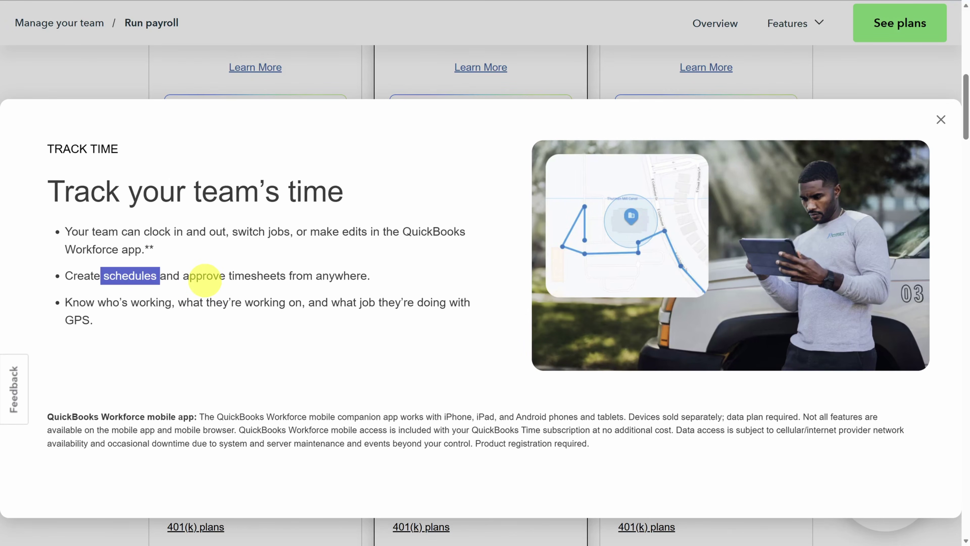
click(204, 280)
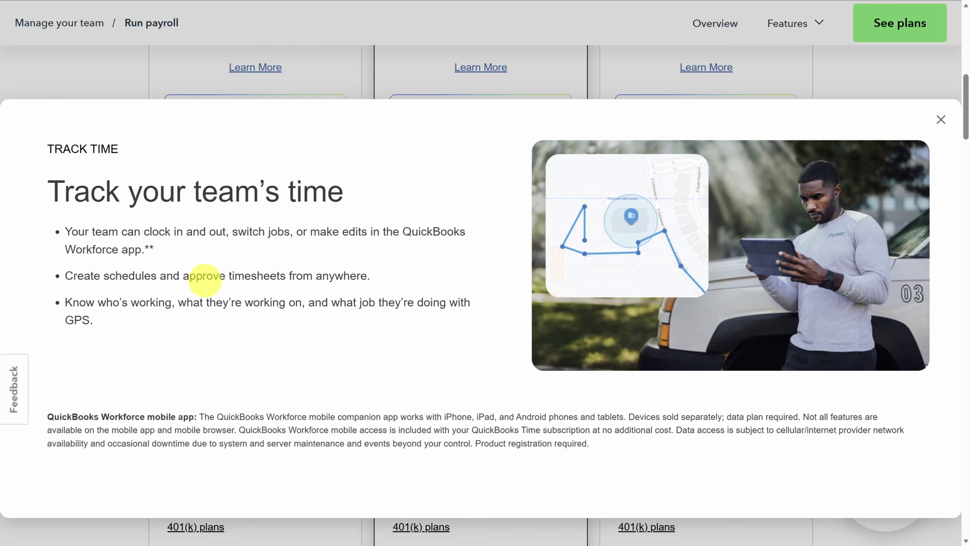
click(845, 80)
Read Payroll Elite's details on Track time and projects on the go and its tax penalty protection description.
mouse_move(666, 356)
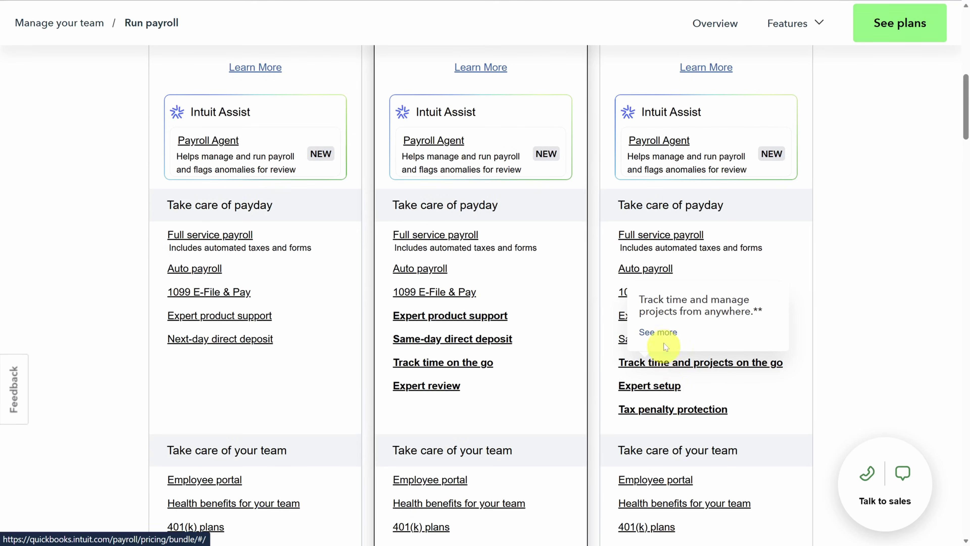
click(657, 332)
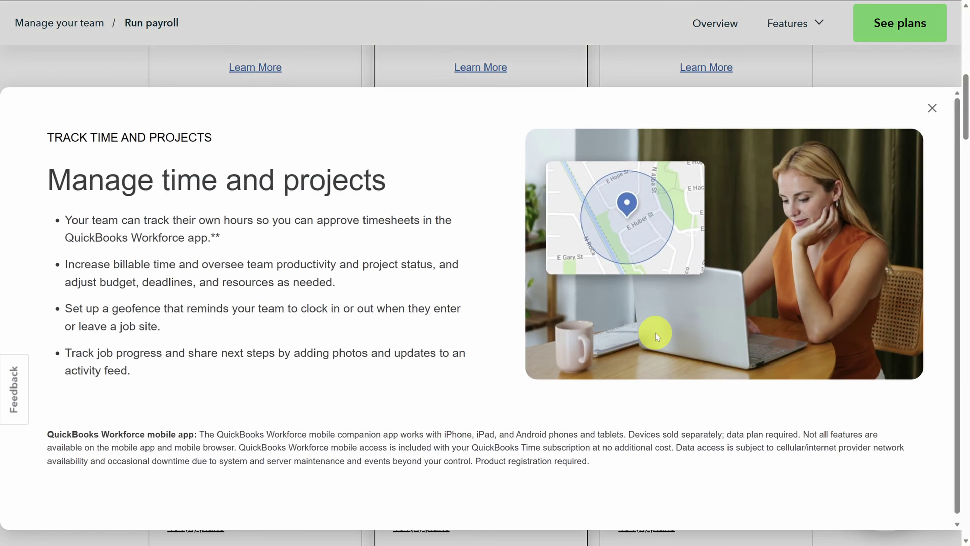
click(839, 78)
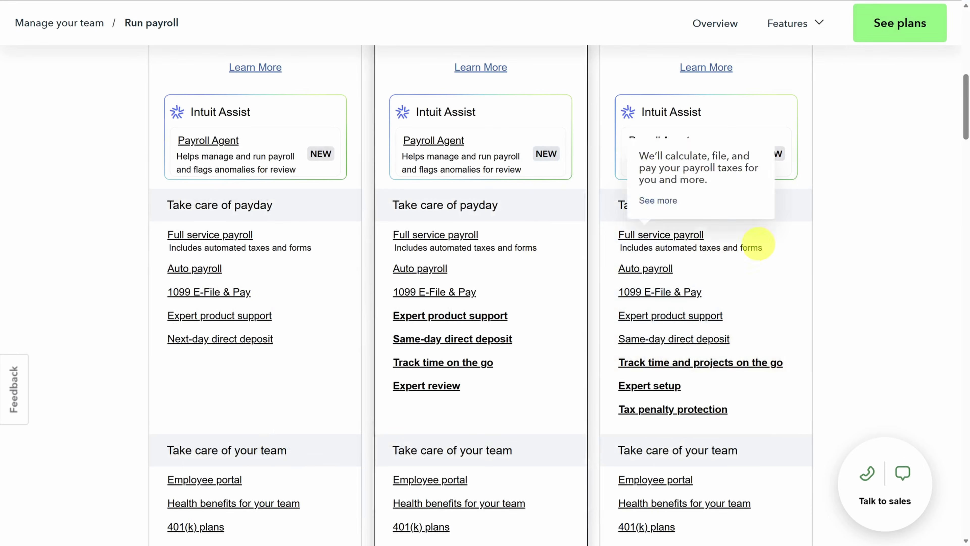
mouse_move(650, 411)
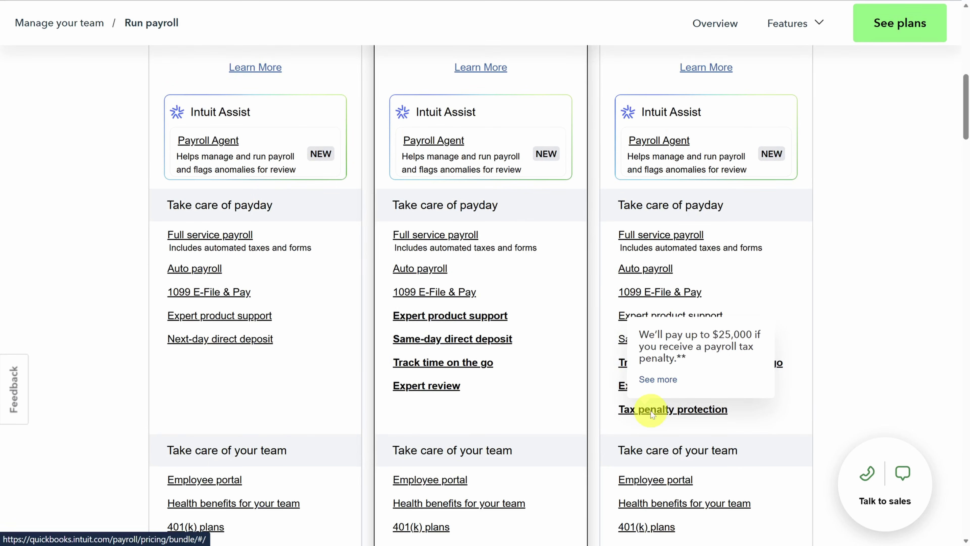
Check the Payroll Premium pricing and choose that payroll plan.
scroll(545, 344, up, 5)
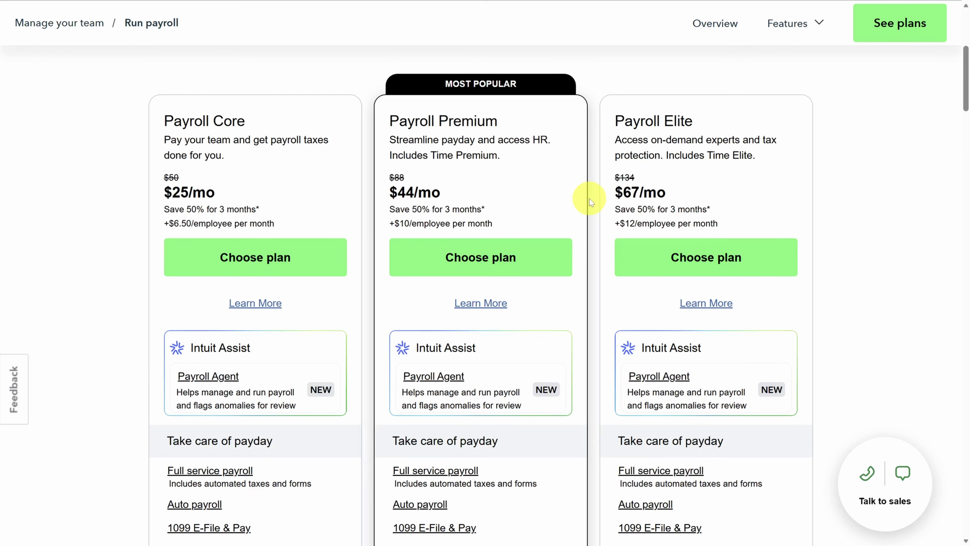
drag(389, 191, 448, 190)
drag(493, 224, 390, 223)
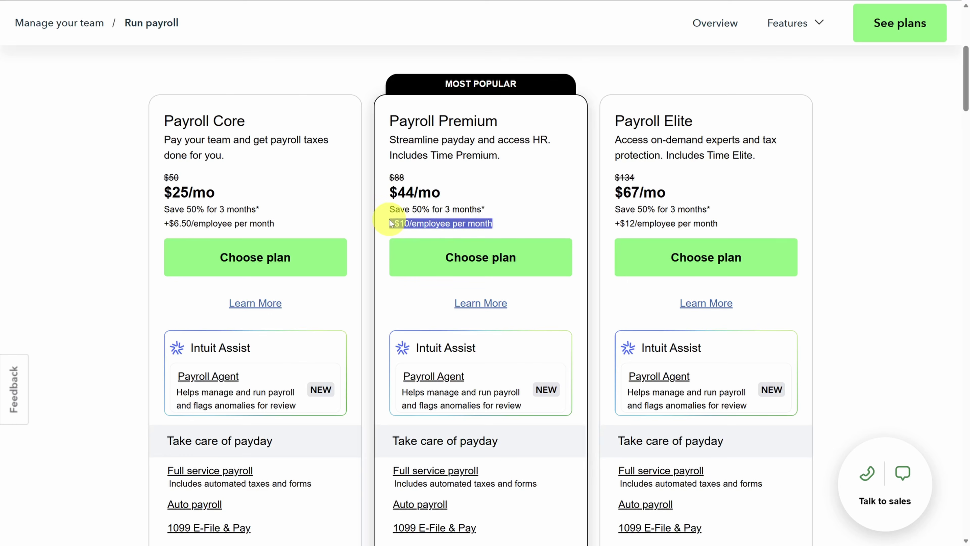
click(462, 259)
Compare the accounting plans, add the Plus plan to the order and review the checkout page.
scroll(464, 260, down, 6)
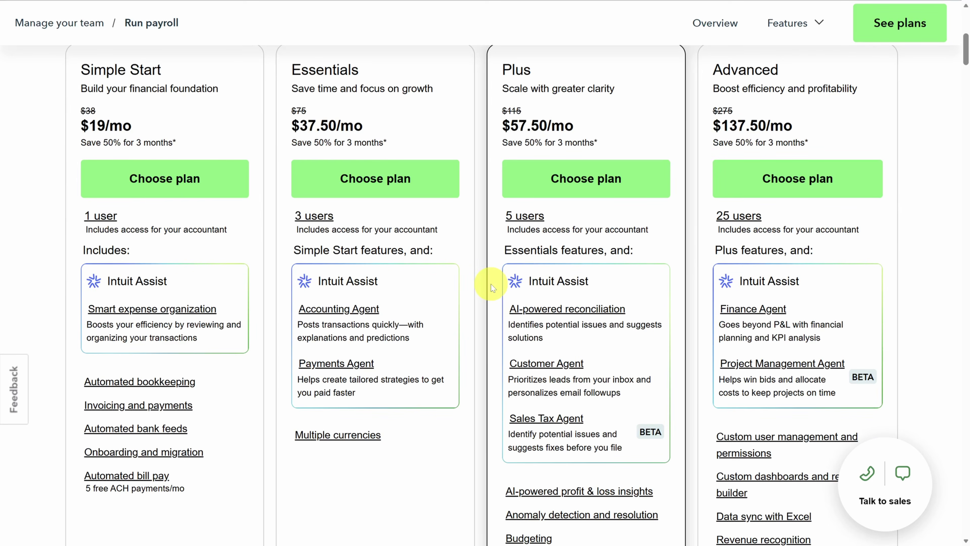
scroll(491, 283, up, 6)
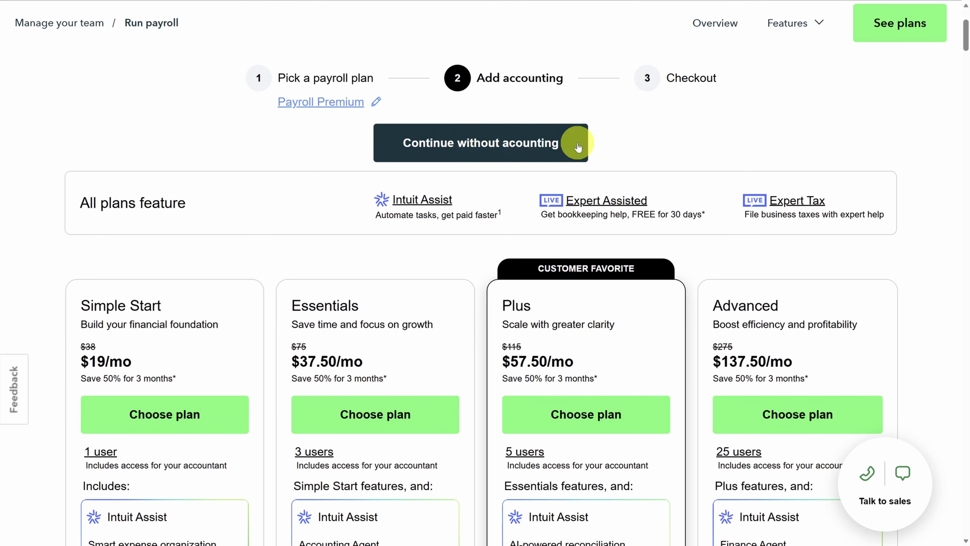
click(612, 414)
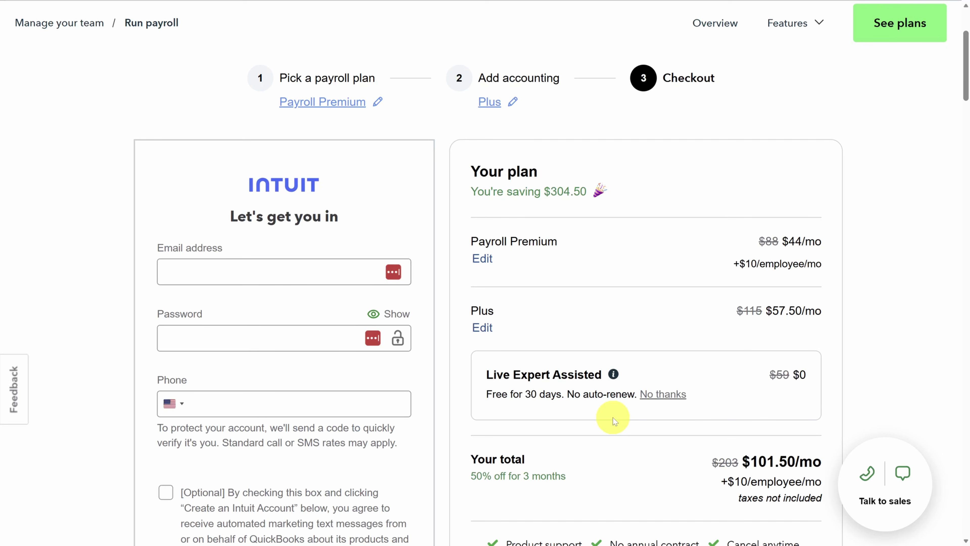
scroll(612, 417, down, 5)
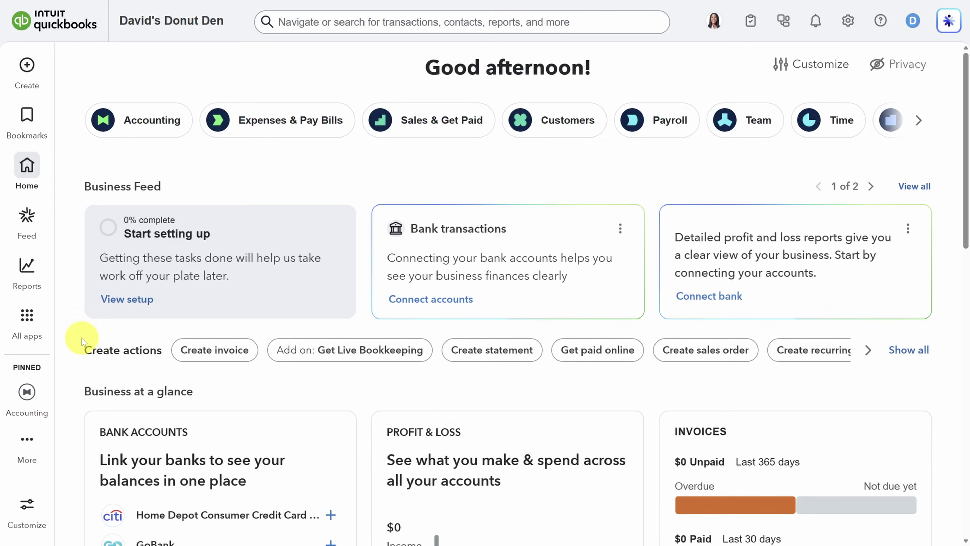
Customize the app menus by pinning Payroll and Time, unpinning Accounting, Expenses & Pay Bills and Sales & Get Paid, and save.
click(31, 320)
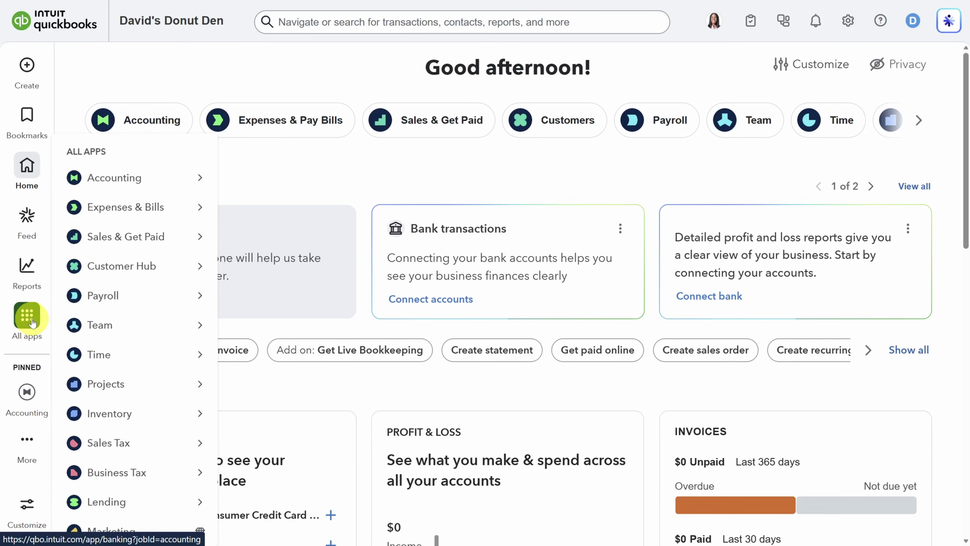
mouse_move(22, 456)
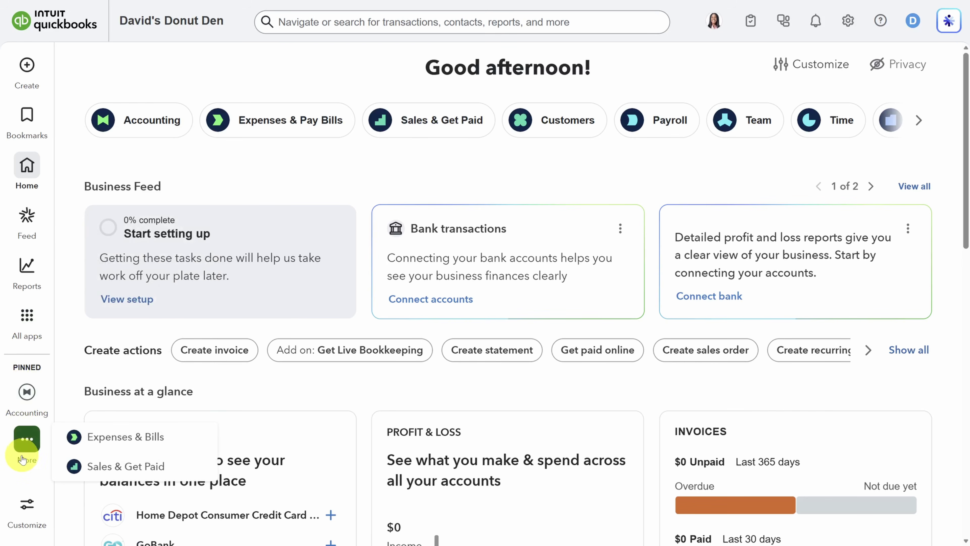
click(24, 507)
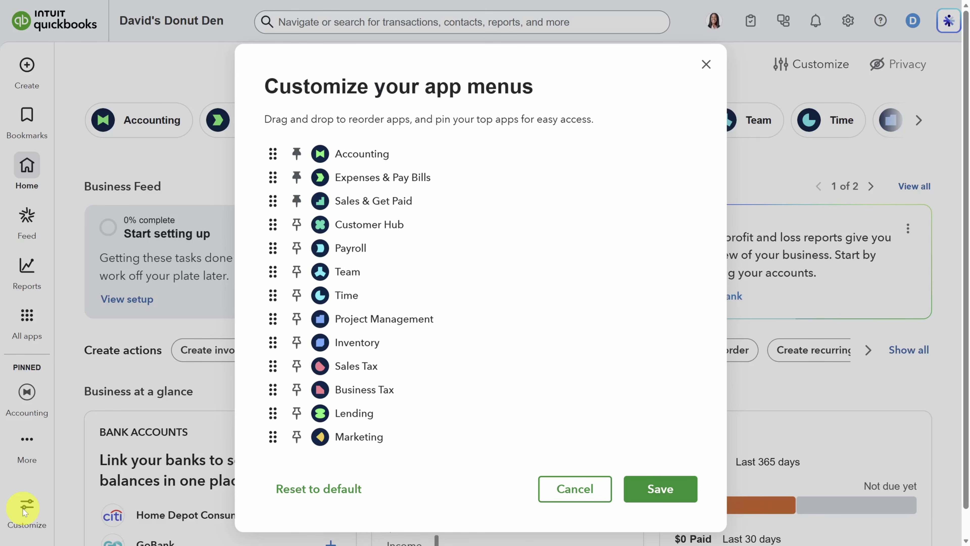
click(296, 247)
click(296, 295)
click(297, 154)
click(297, 177)
click(297, 201)
click(657, 487)
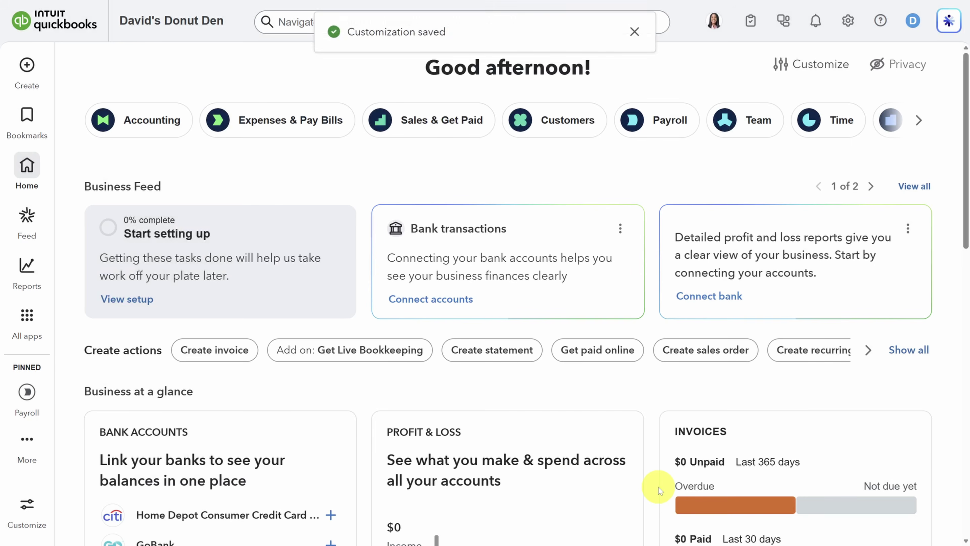
Start payroll setup from the Payroll overview and answer No to employees having been paid in 2026.
mouse_move(27, 439)
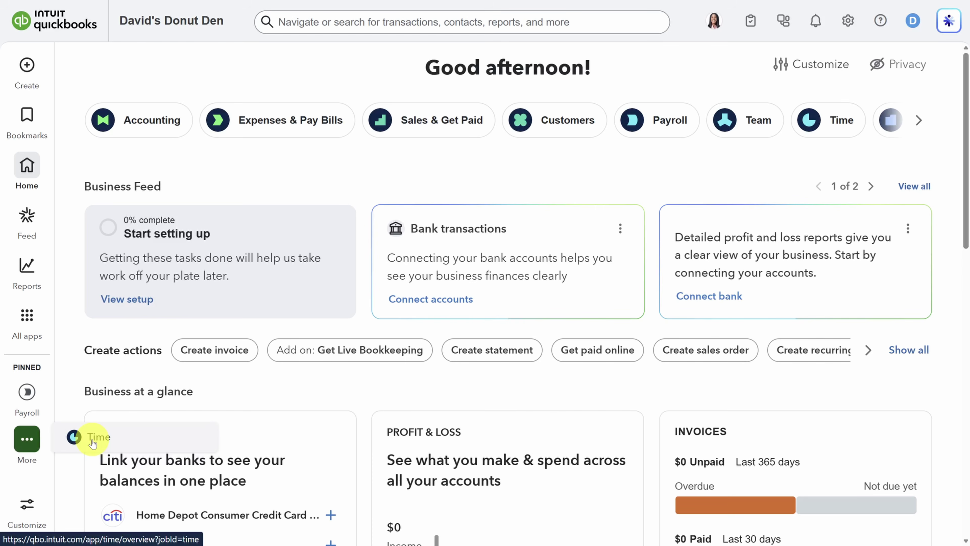
mouse_move(27, 392)
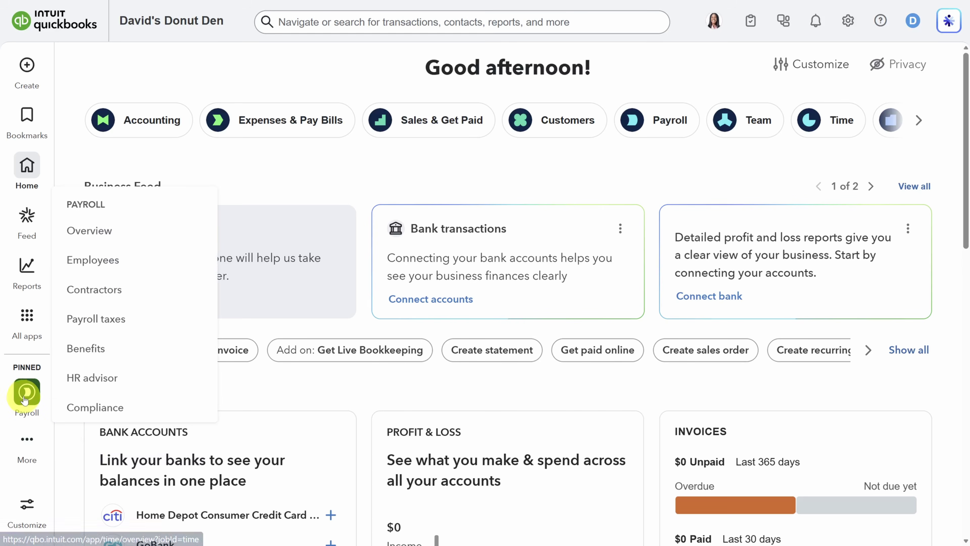
click(102, 227)
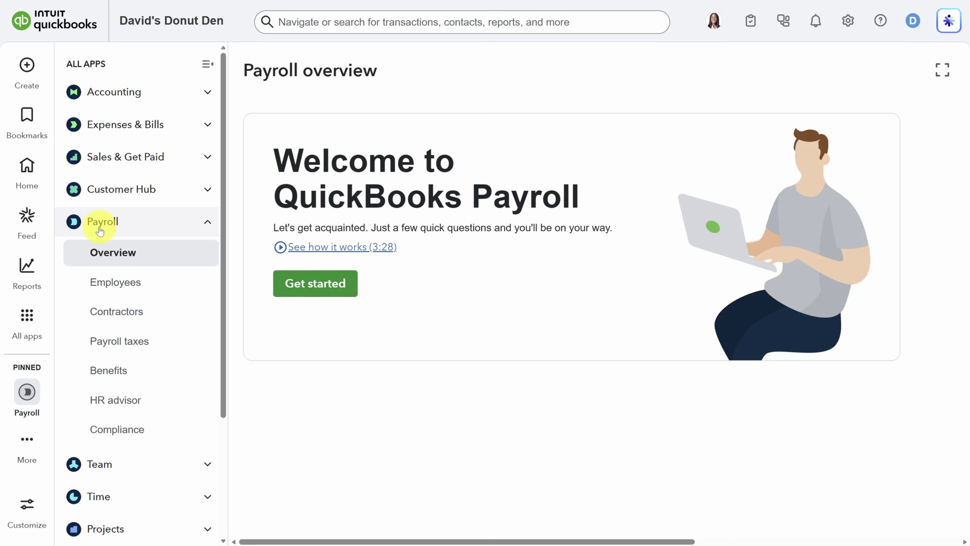
click(324, 283)
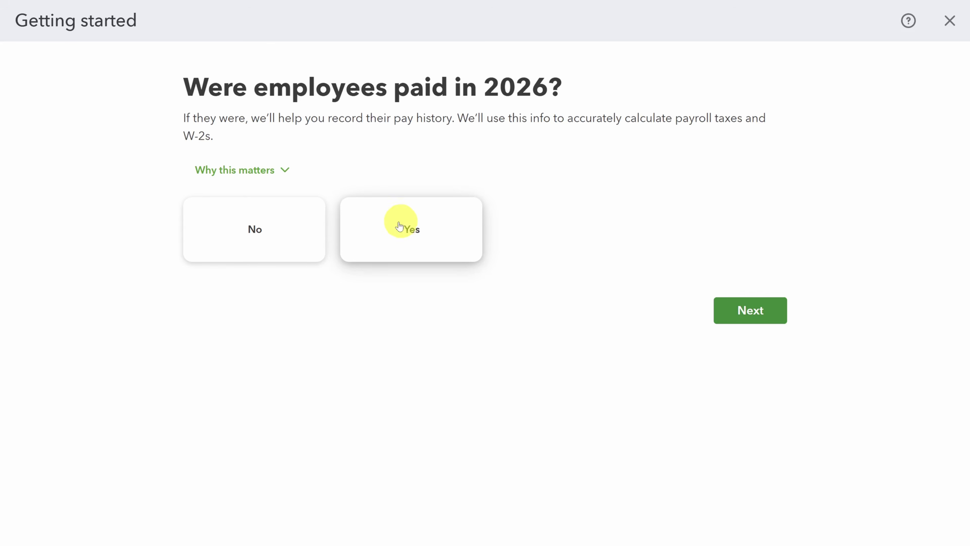
click(248, 229)
click(748, 346)
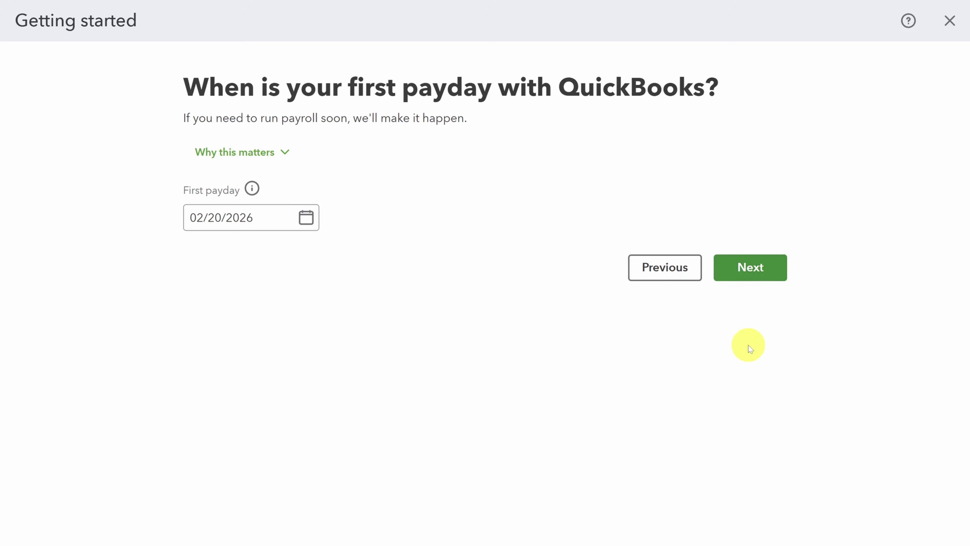
Set the first payday to February 27, 2026 and continue to the contact info.
click(306, 217)
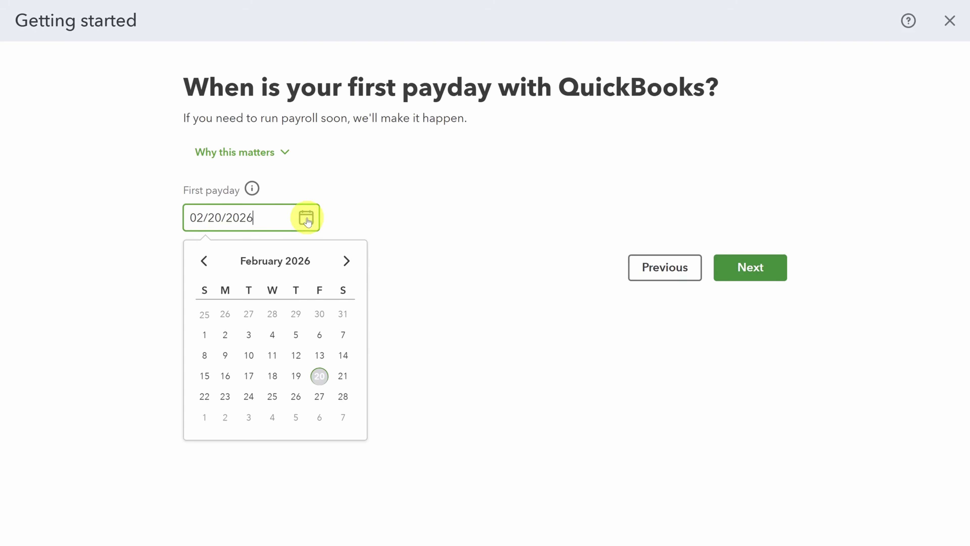
click(320, 397)
click(747, 267)
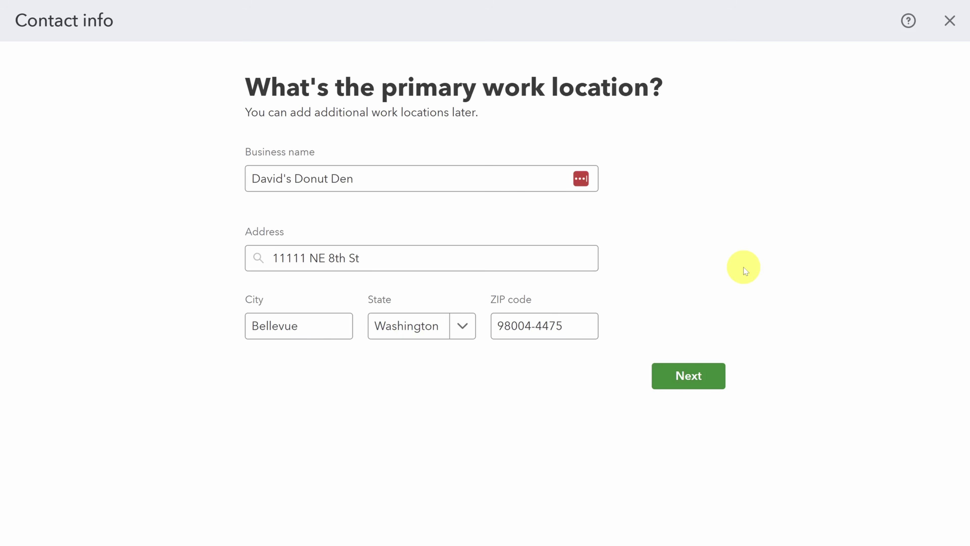
Accept the prefilled primary work location and payroll contact details.
click(691, 375)
click(692, 477)
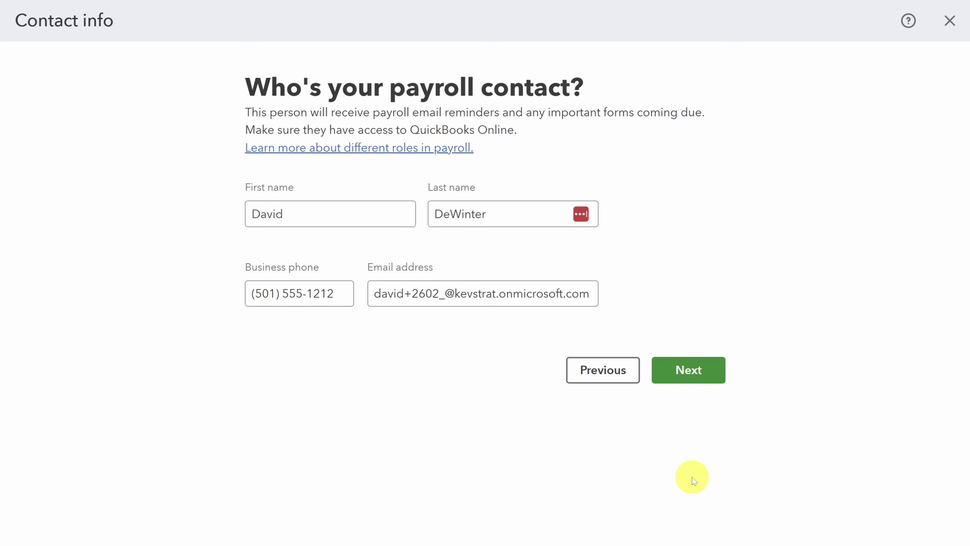
click(688, 371)
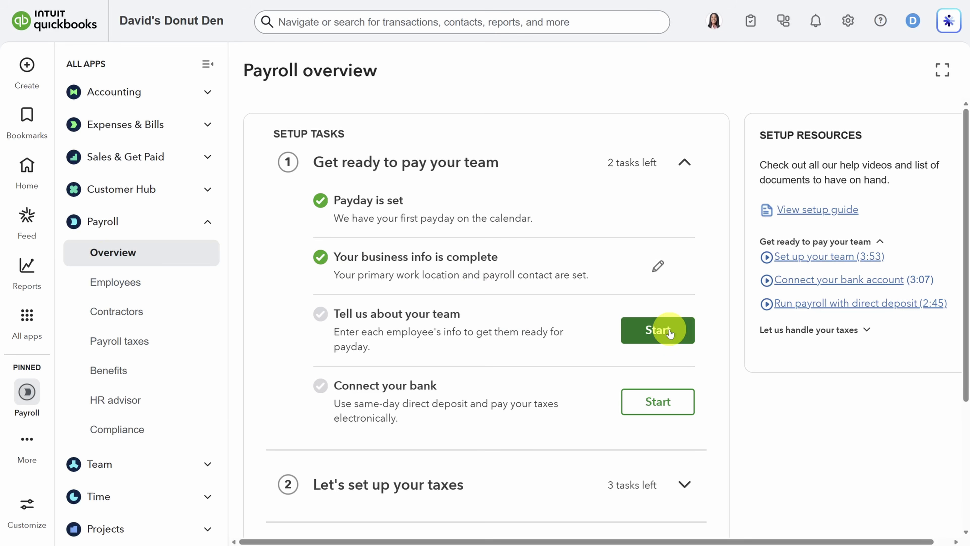
Add a new employee with their name, e-mail, hire date 02/01/2026, the Employee self onboard option and Time tracking.
click(114, 285)
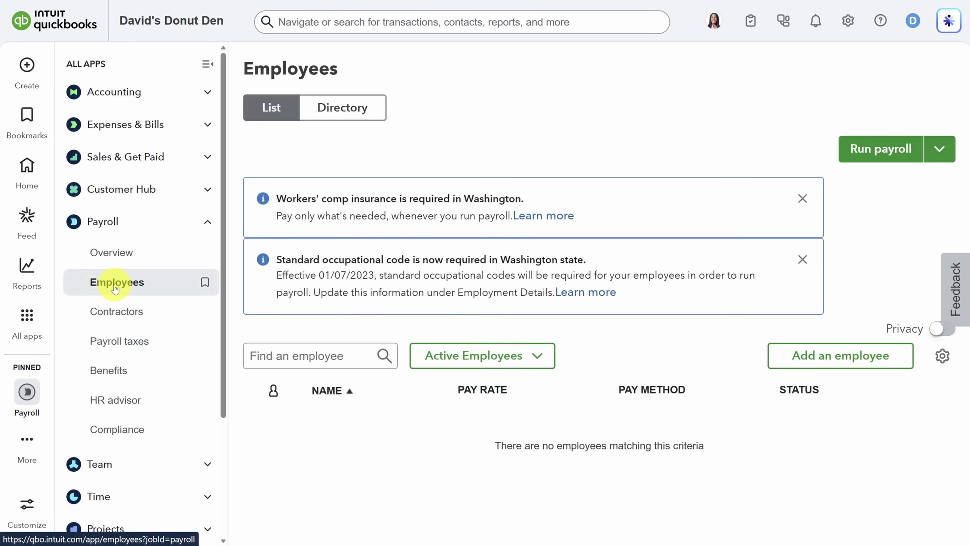
click(820, 357)
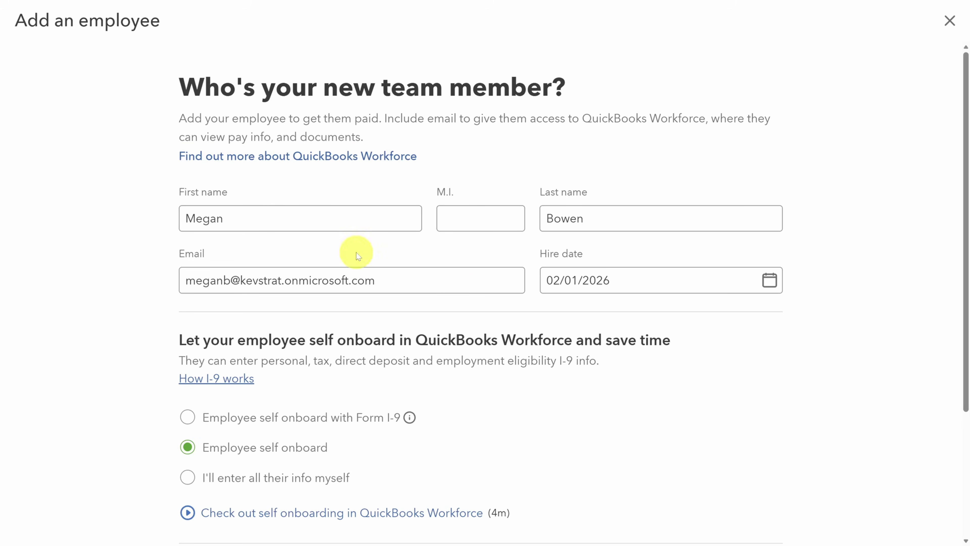
click(210, 219)
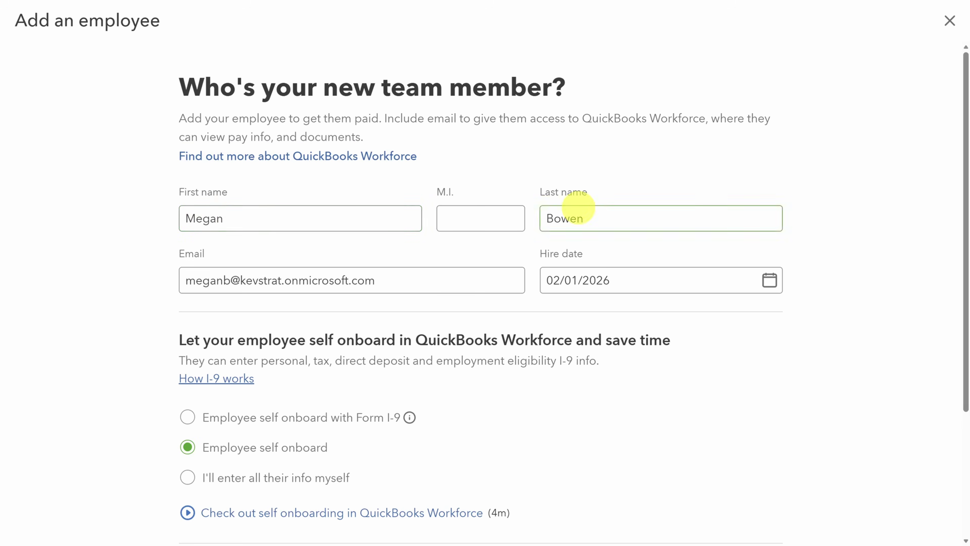
click(665, 278)
scroll(879, 356, down, 5)
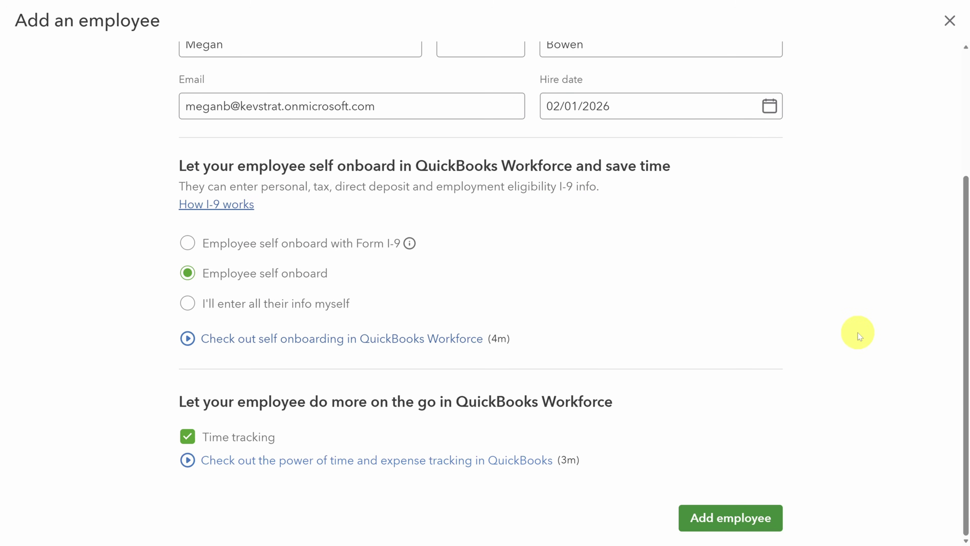
drag(310, 166, 572, 165)
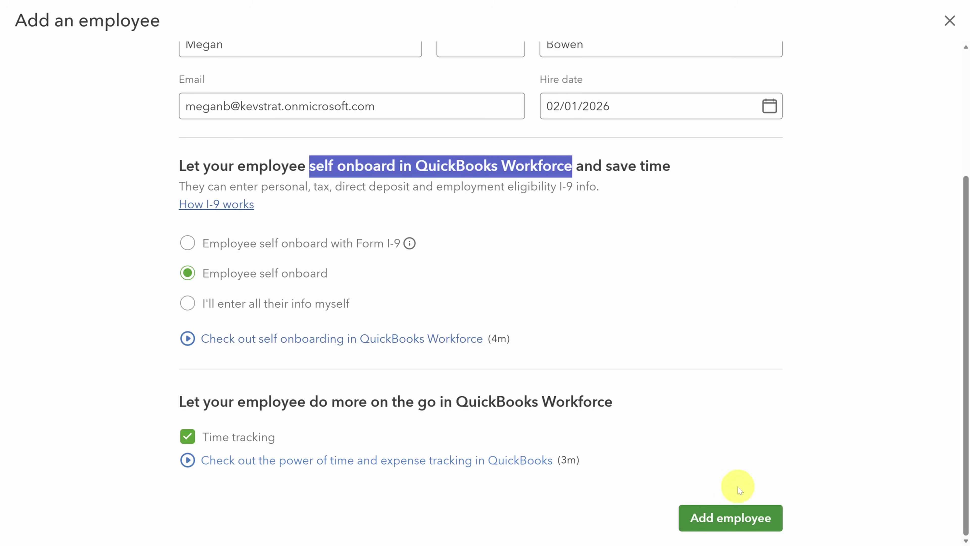
click(729, 518)
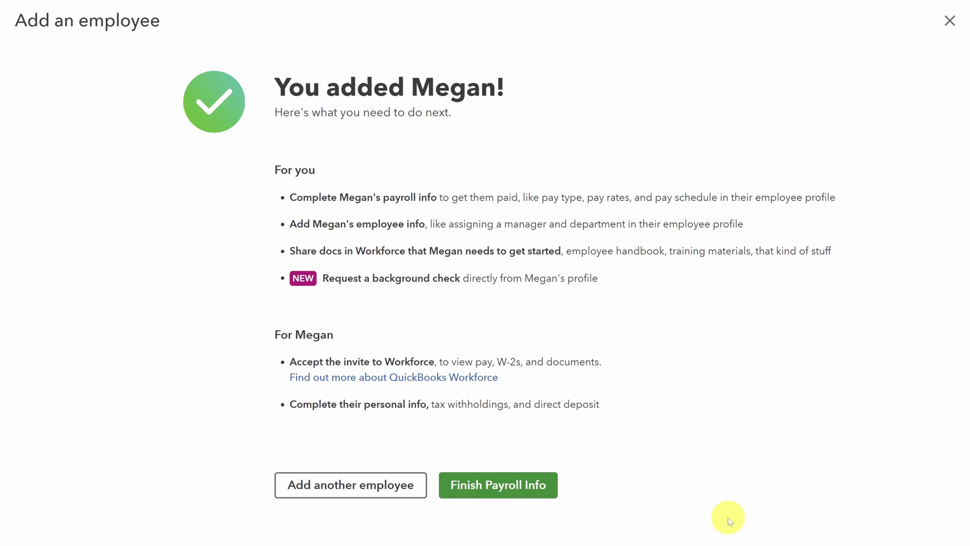
Continue to the new employee's payroll info and save their base pay as Hourly with a rate of $25 per hour.
click(499, 488)
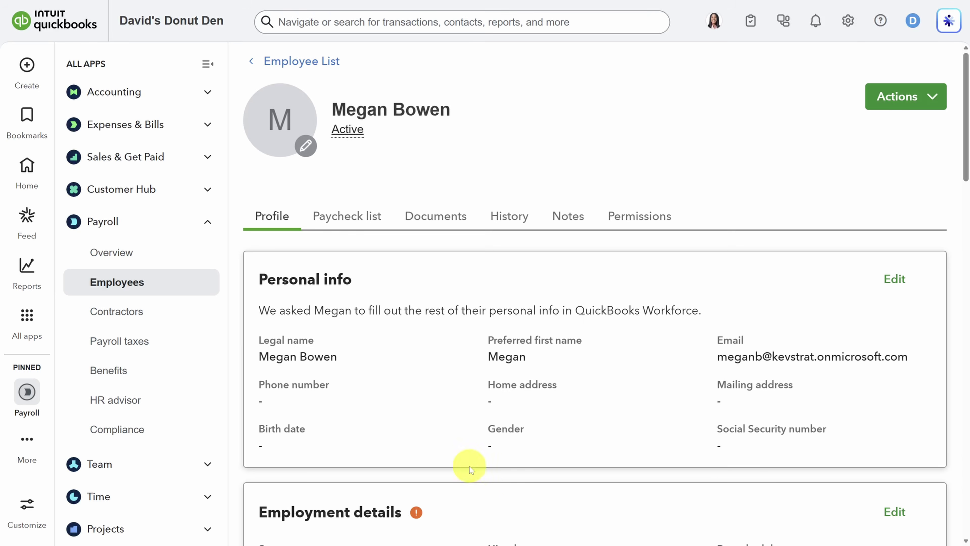
click(206, 65)
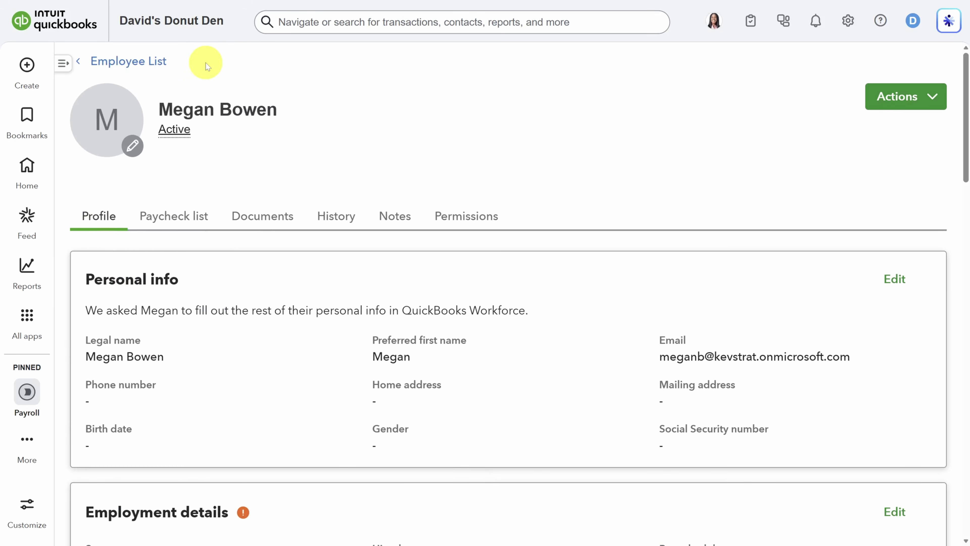
scroll(217, 67, down, 5)
scroll(253, 109, down, 15)
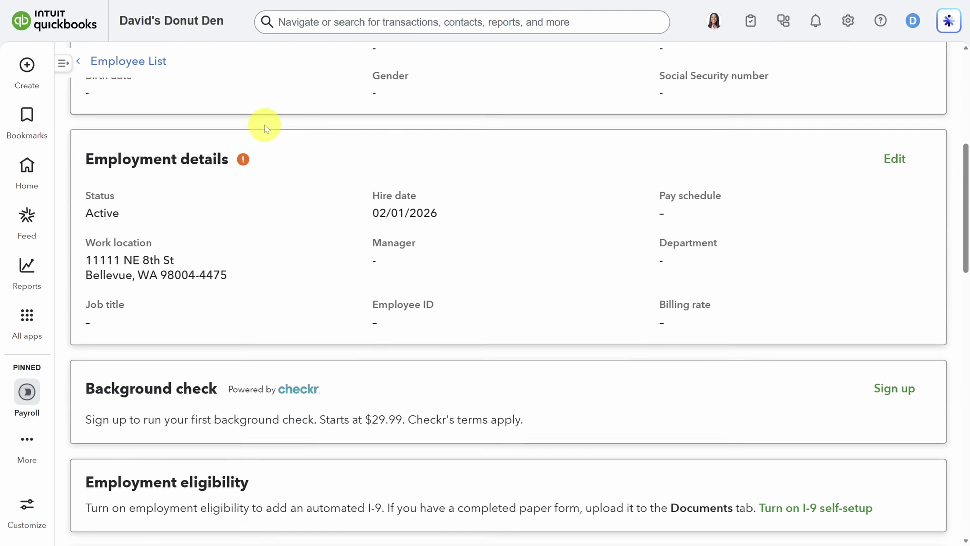
scroll(293, 159, down, 8)
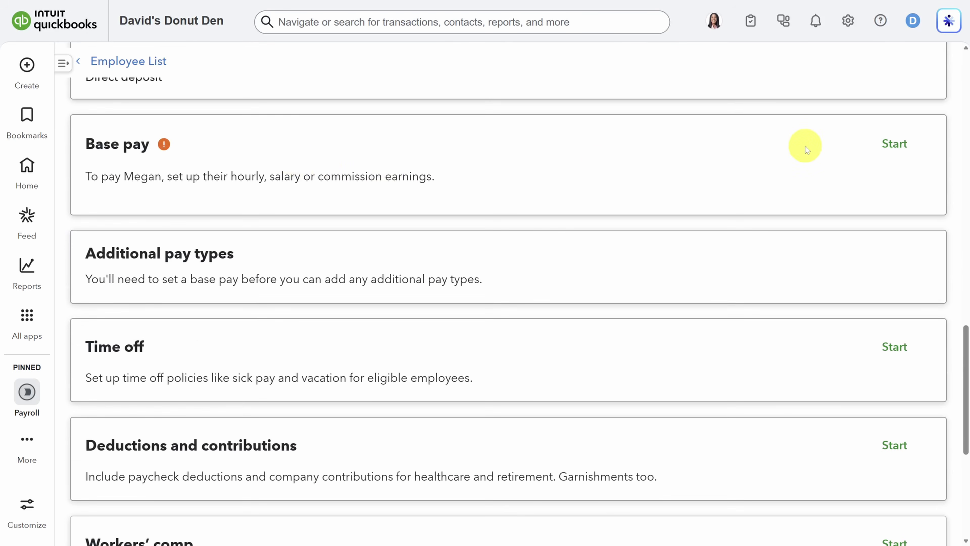
click(893, 144)
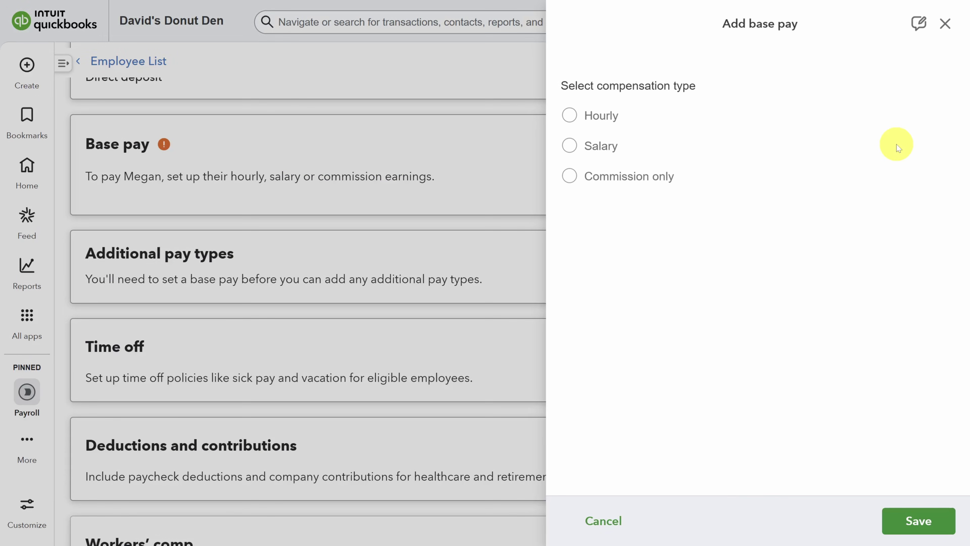
click(569, 116)
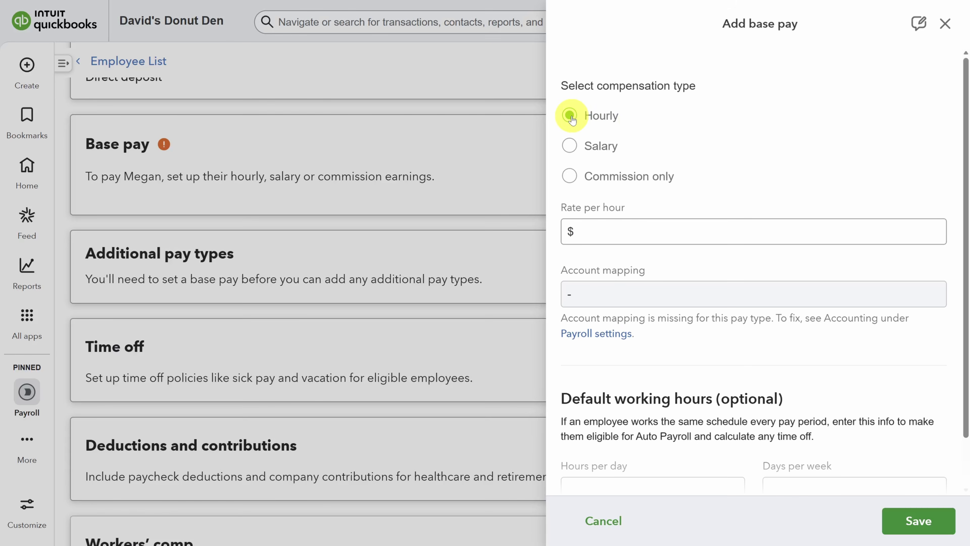
click(628, 231)
text(25)
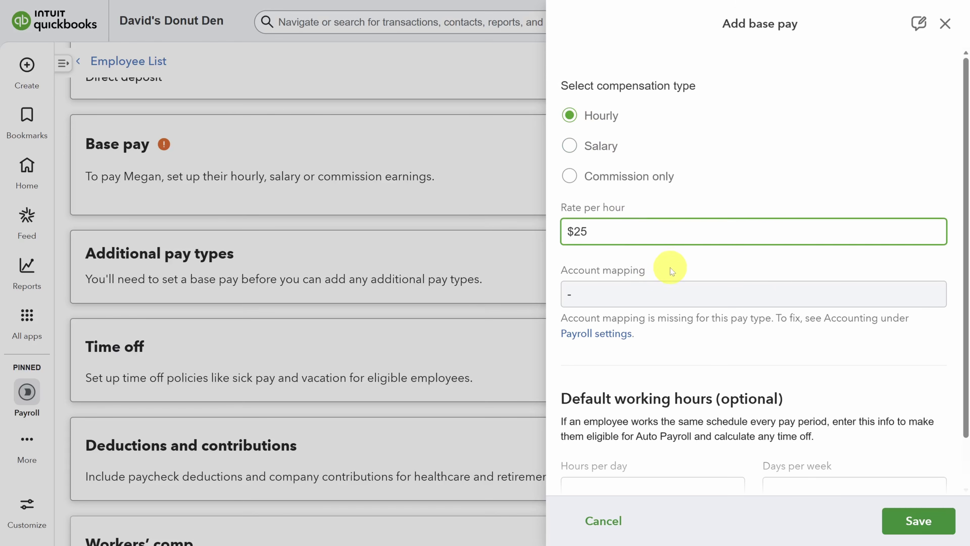
scroll(672, 269, down, 1)
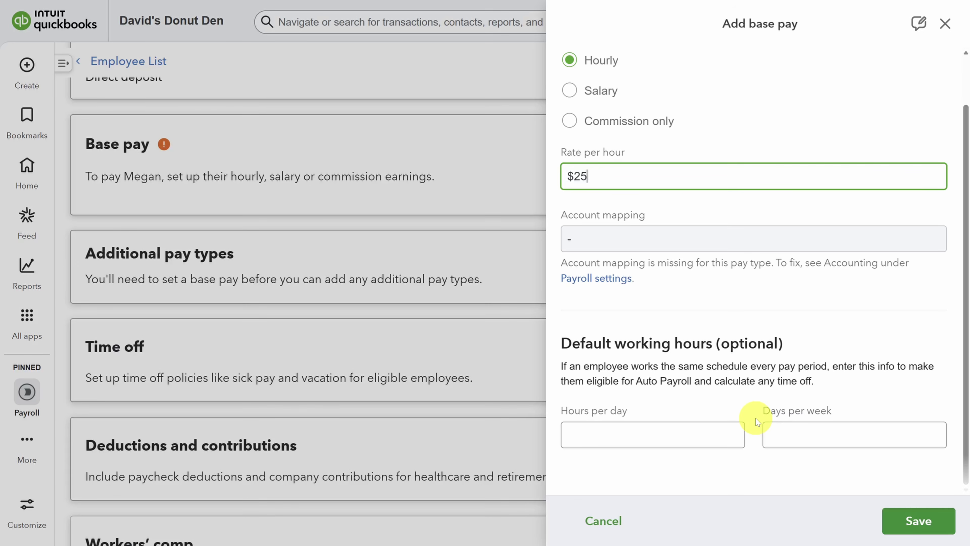
click(918, 520)
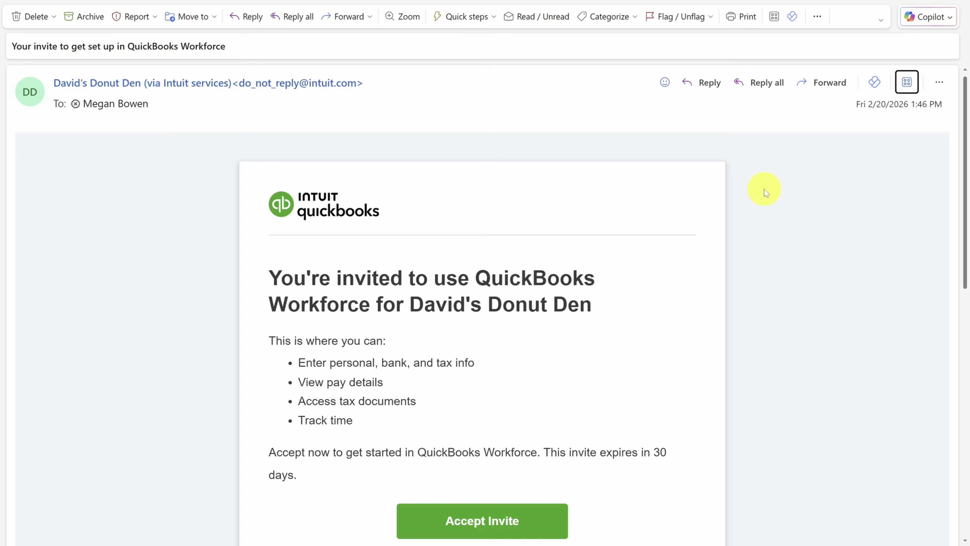
Accept the QuickBooks Workforce e-mail invite, enter the employee's first name for the Intuit account, and begin the get-paid setup.
scroll(764, 189, down, 3)
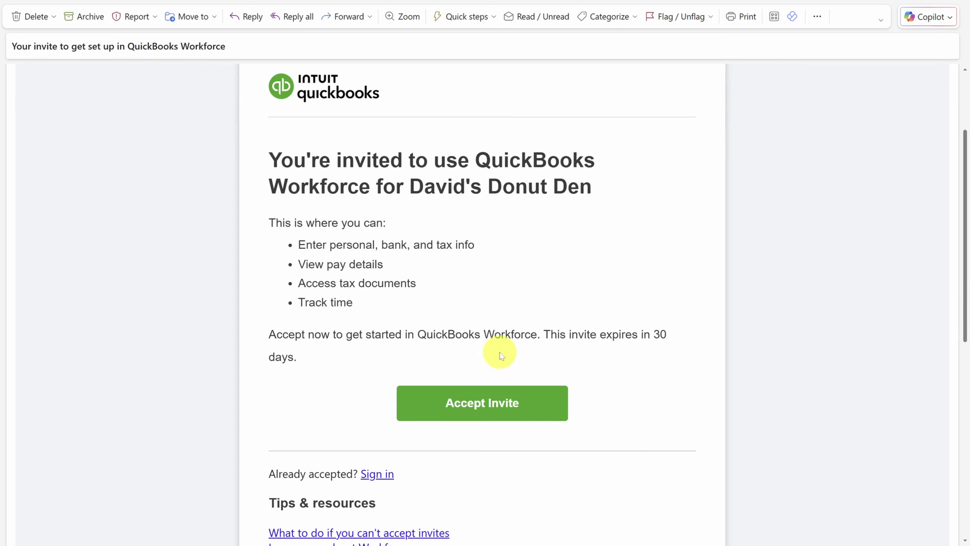
click(486, 403)
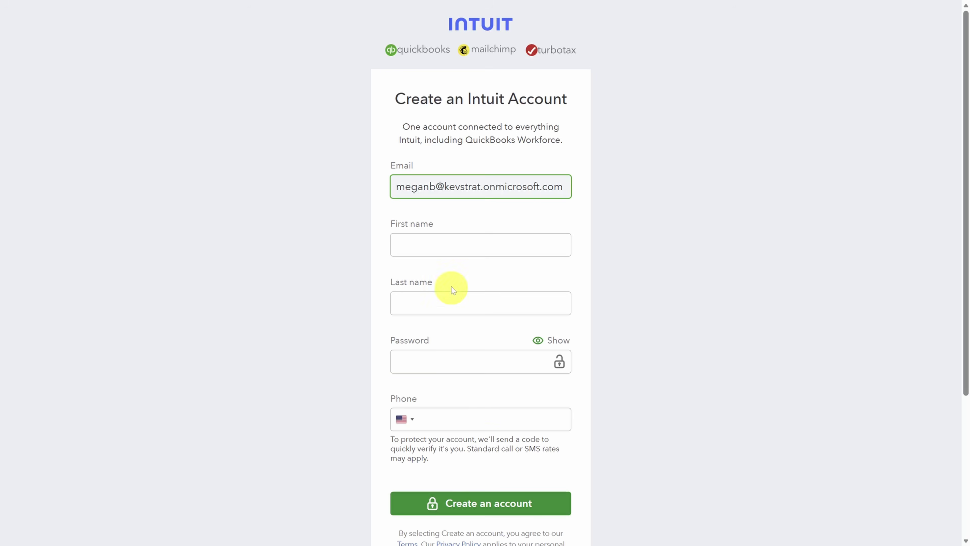
click(455, 244)
text(Megan)
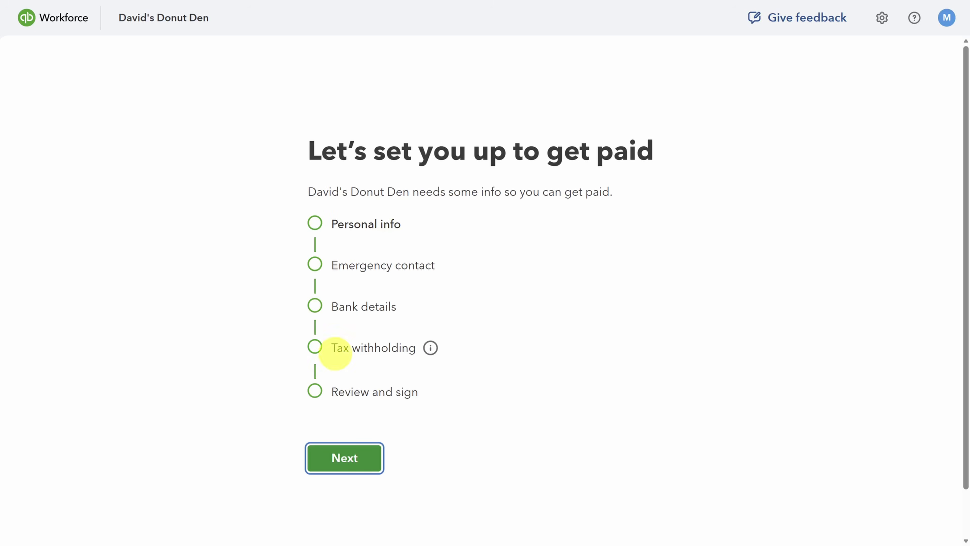
click(350, 449)
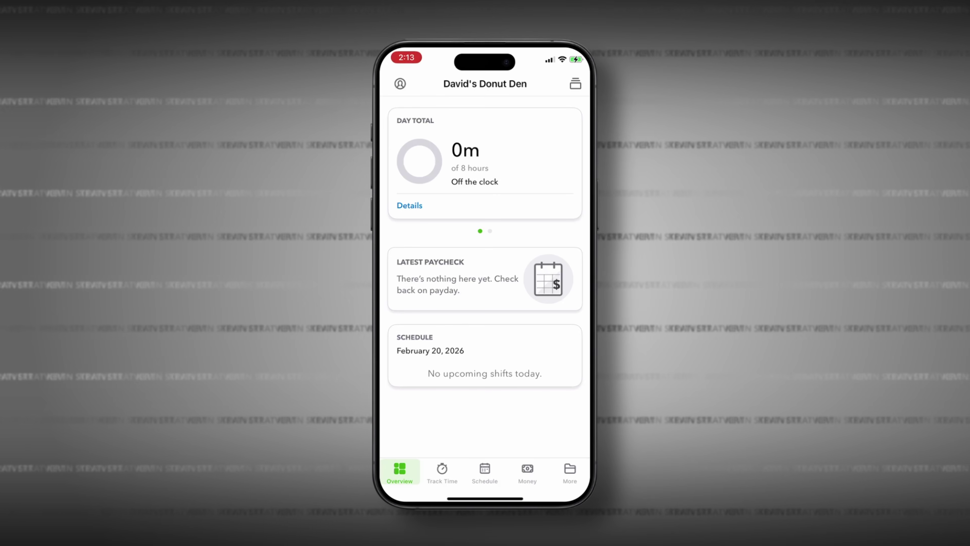
In the Workforce mobile app, add a timesheet for today from 9:00 AM to 2:14 PM with the service item Services.
click(441, 478)
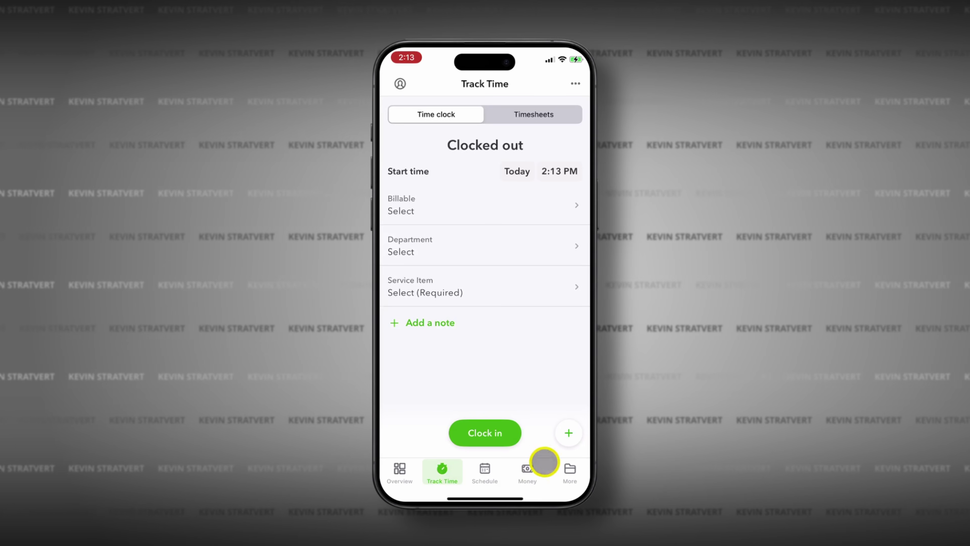
click(569, 433)
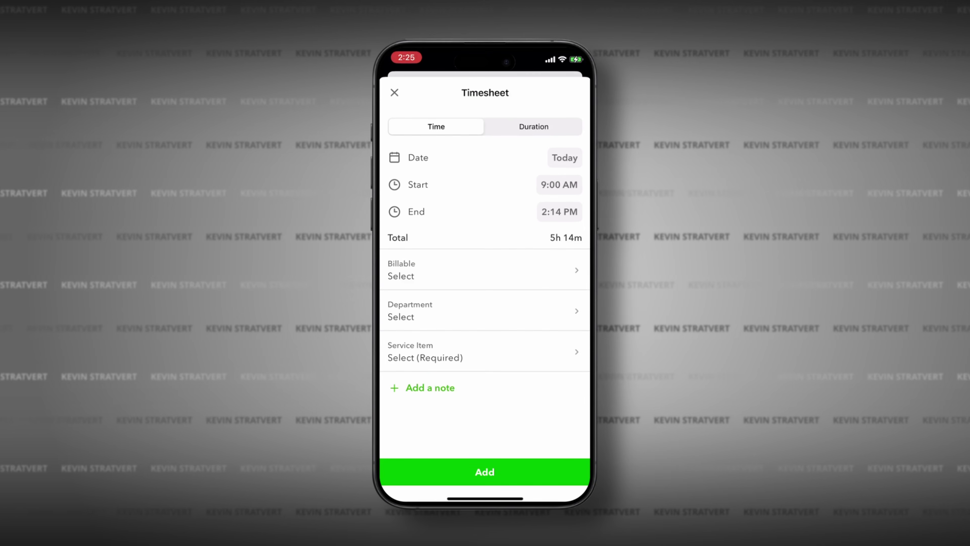
click(556, 184)
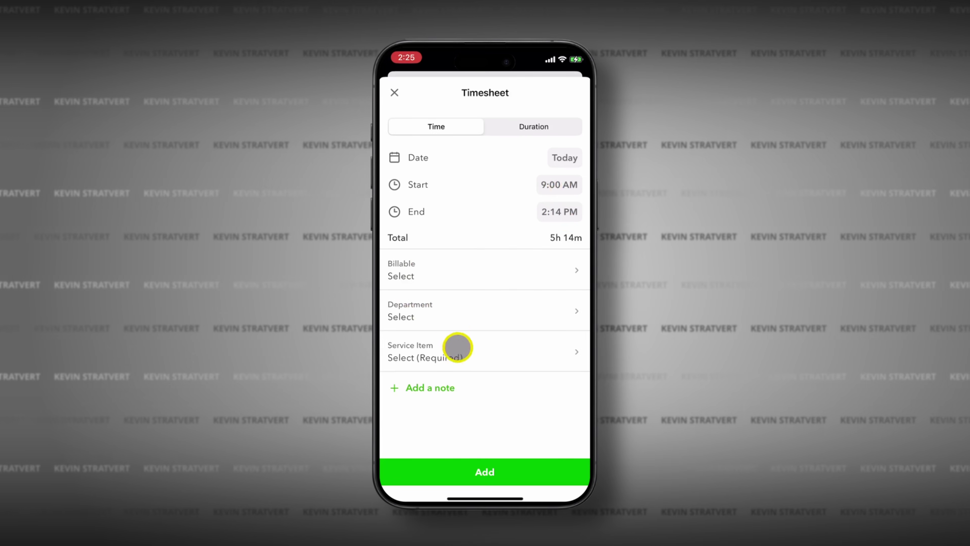
click(482, 352)
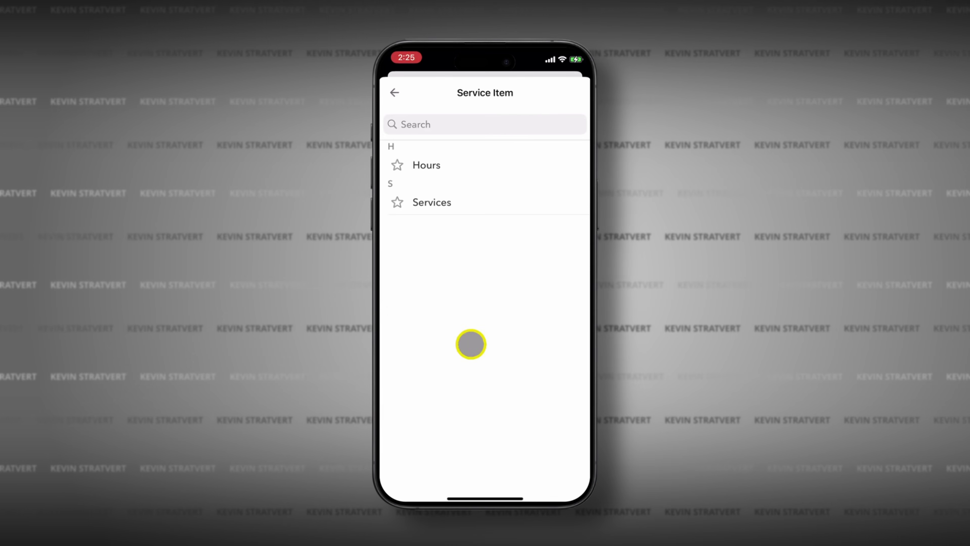
click(422, 205)
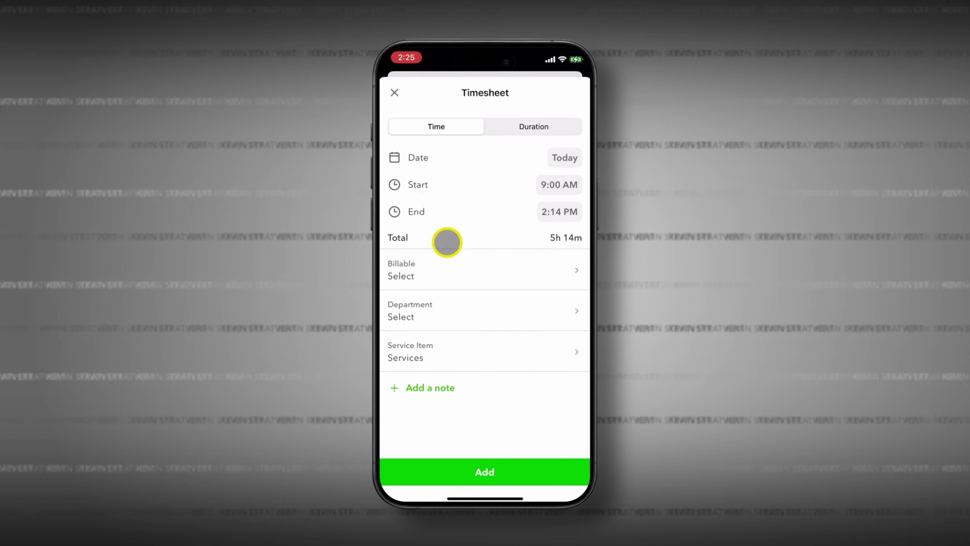
click(485, 470)
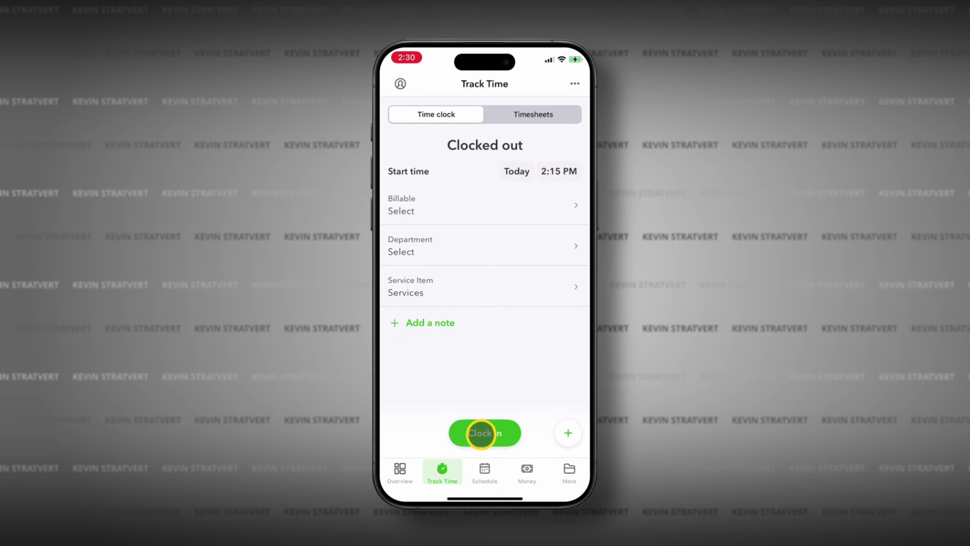
Clock in on the time clock with the service item Services and clock out again.
click(480, 434)
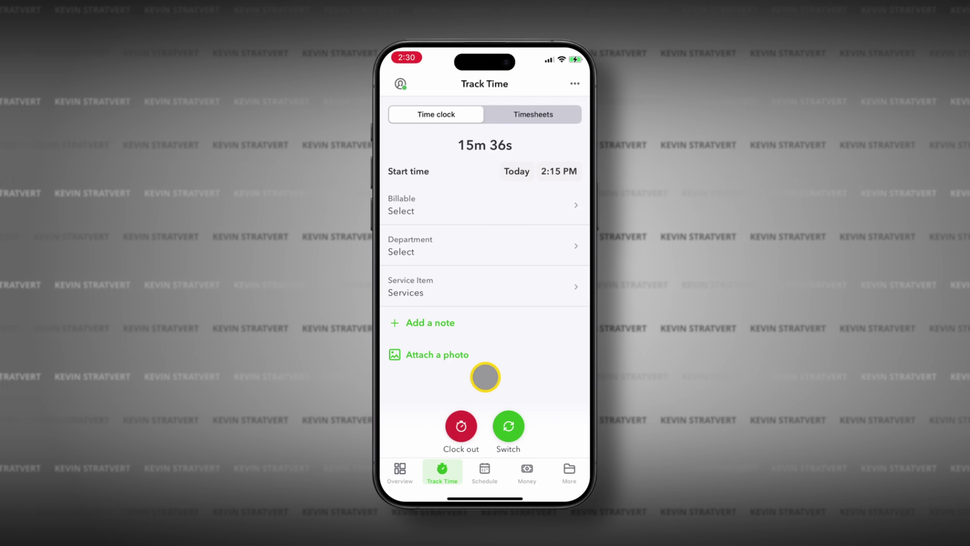
click(461, 426)
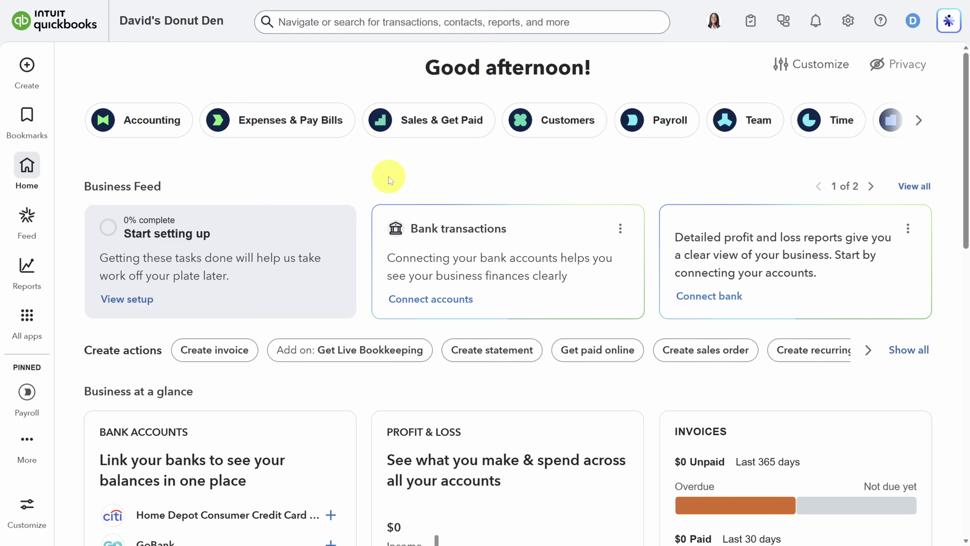
Switch back to QuickBooks Online and open the employee's submitted hours from the Time approvals for review.
click(28, 316)
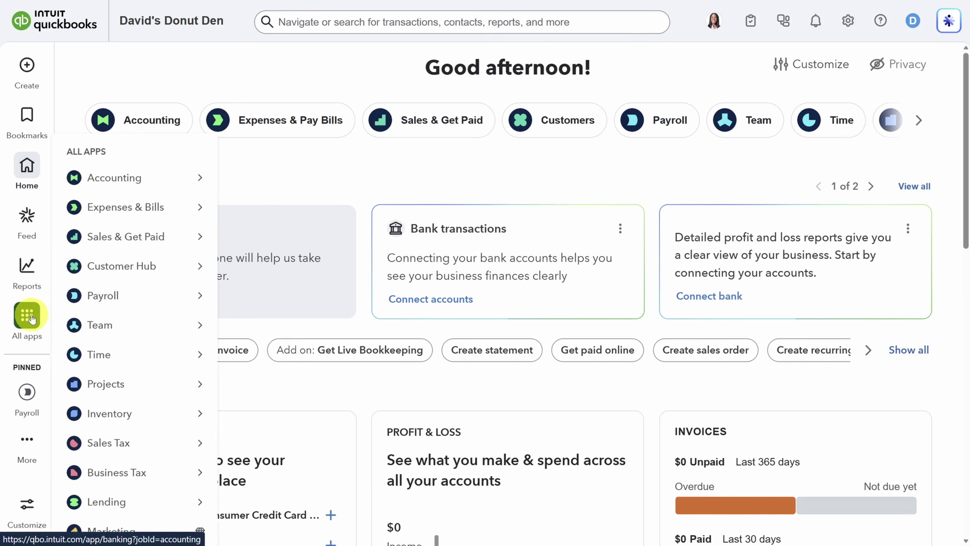
mouse_move(127, 354)
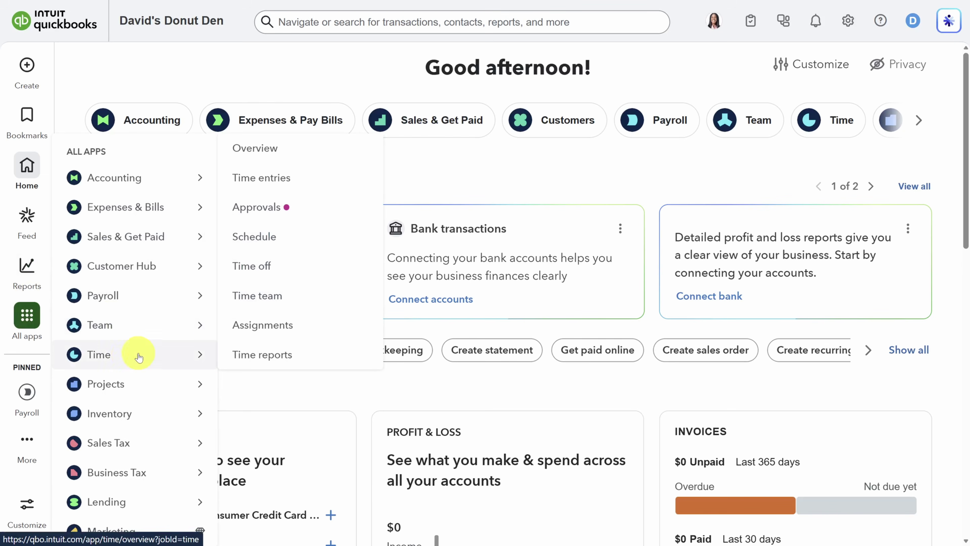
click(260, 207)
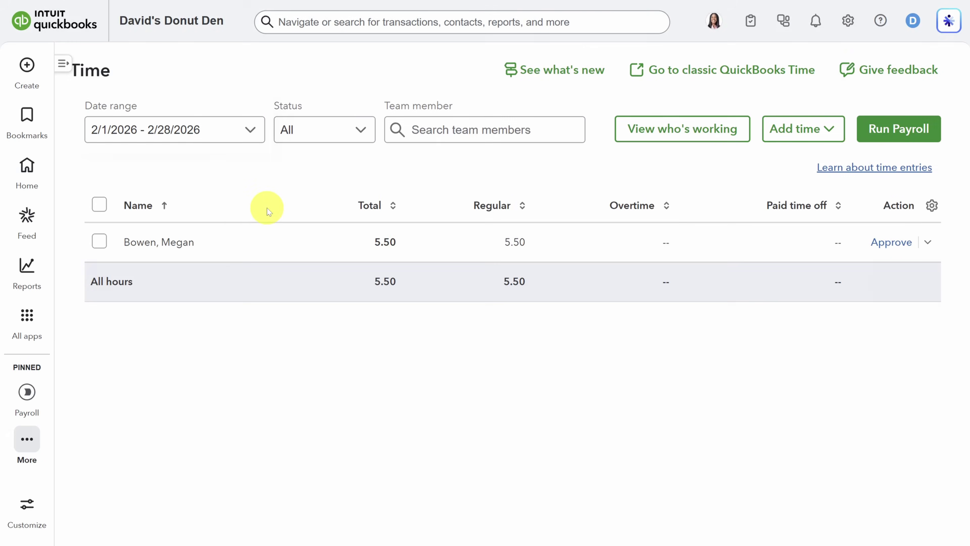
click(170, 242)
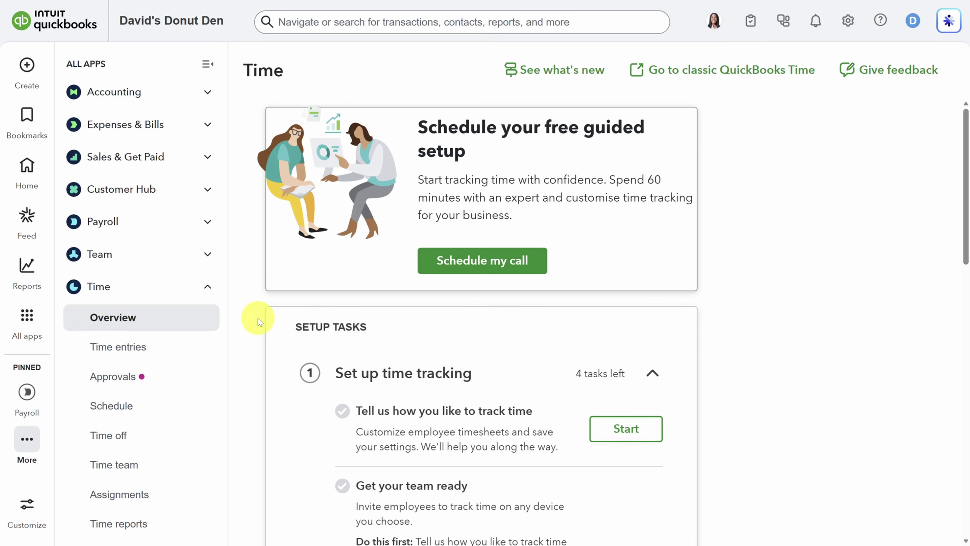
Complete the setup task for how time is tracked, adding Class to the timesheet fields and accepting the mobile time entry preferences.
click(205, 70)
scroll(173, 292, down, 4)
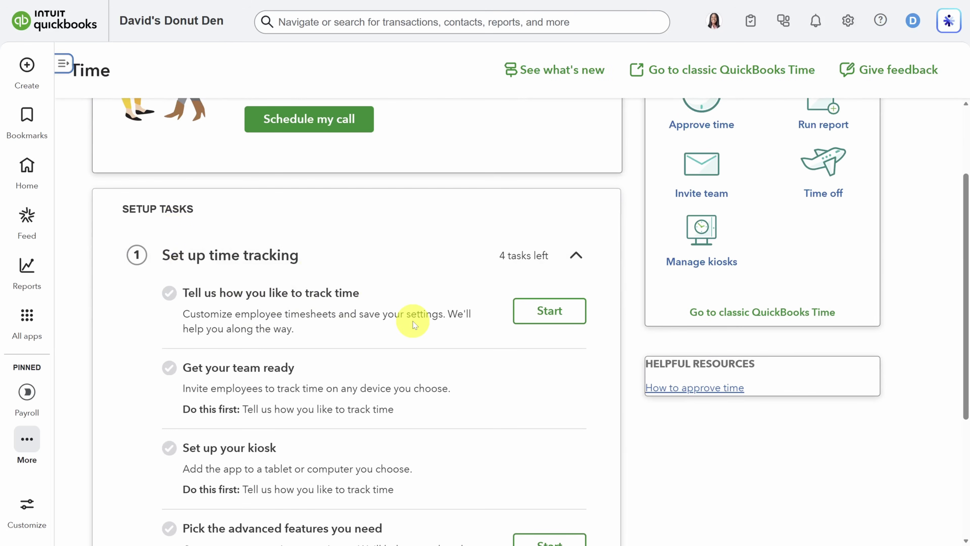
click(558, 311)
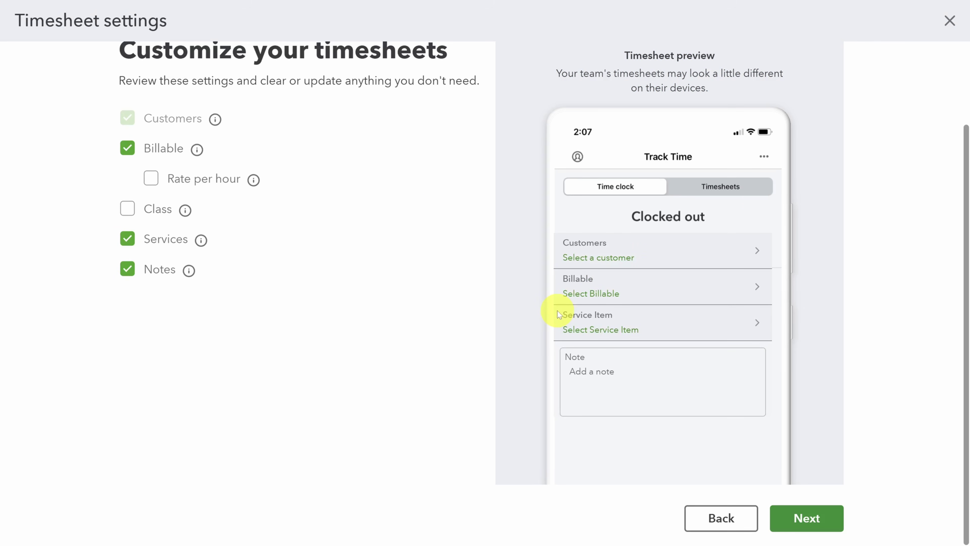
mouse_move(211, 117)
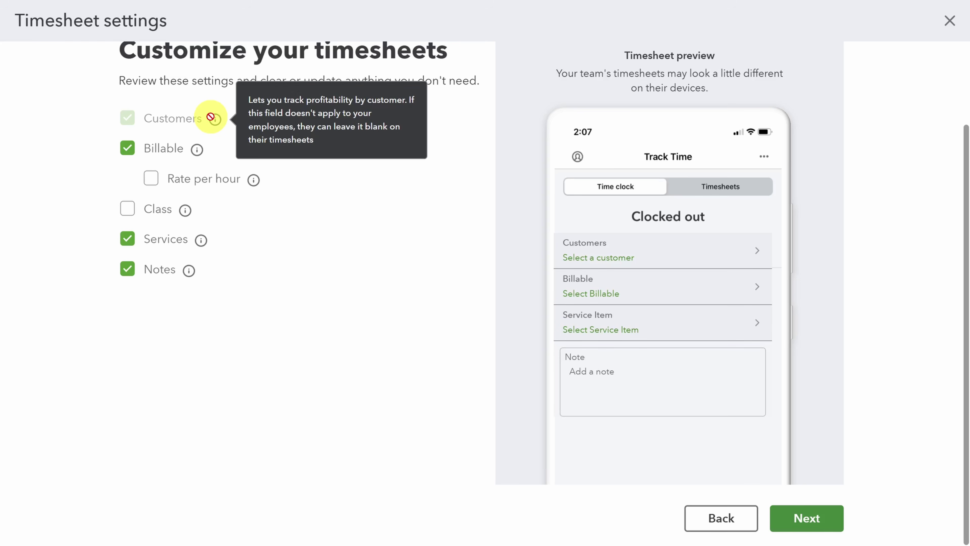
mouse_move(195, 155)
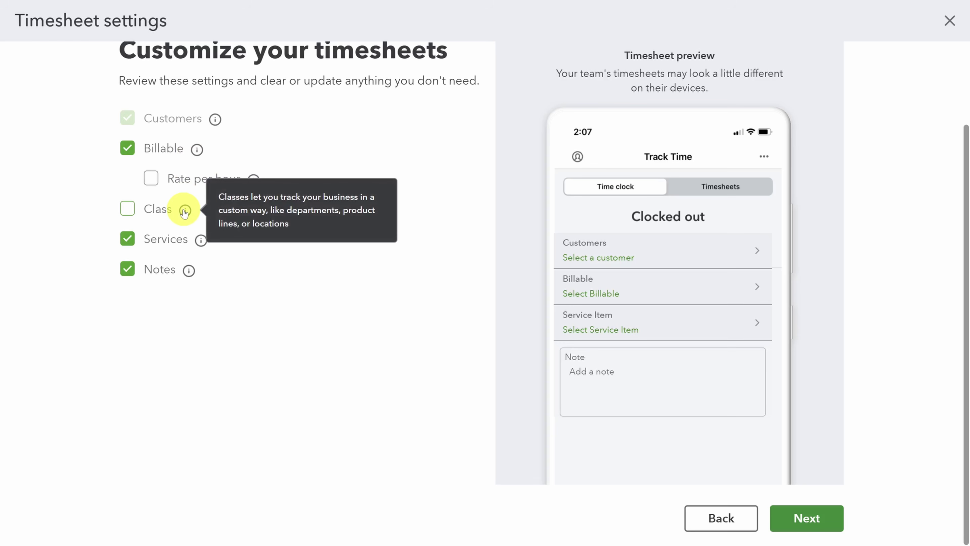
mouse_move(199, 244)
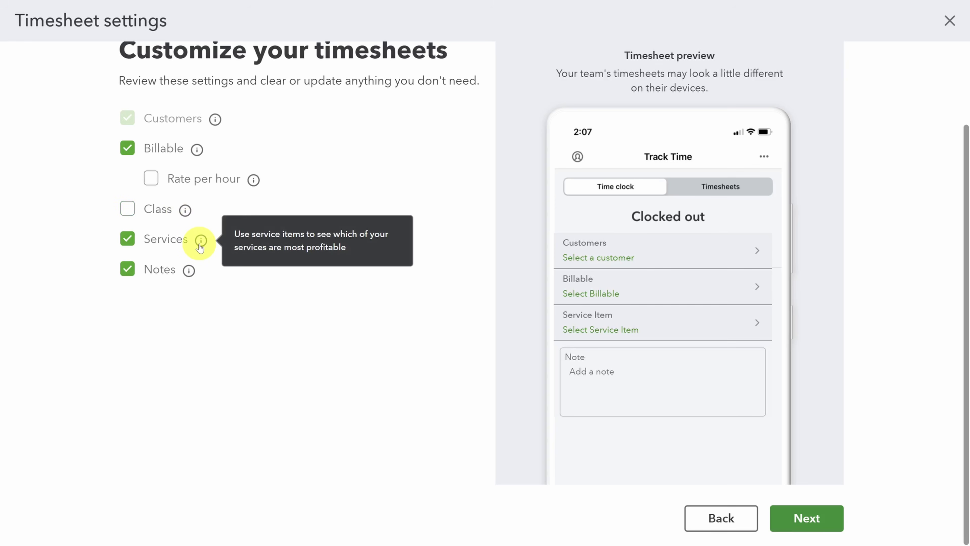
mouse_move(189, 271)
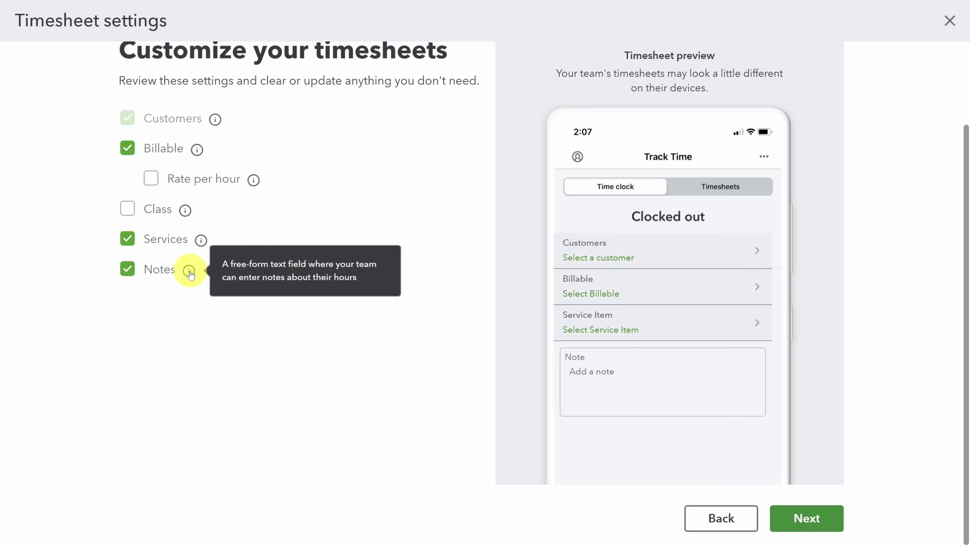
click(127, 208)
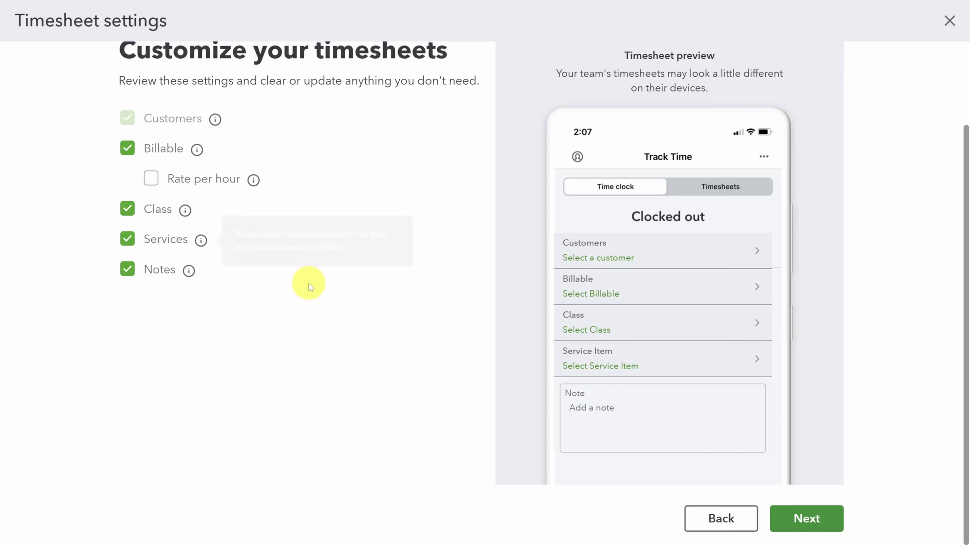
click(808, 520)
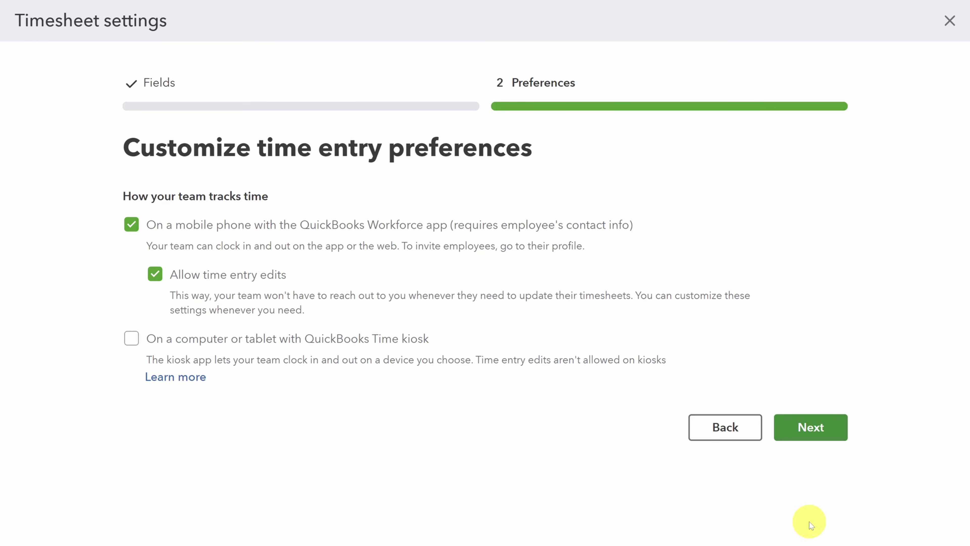
click(813, 429)
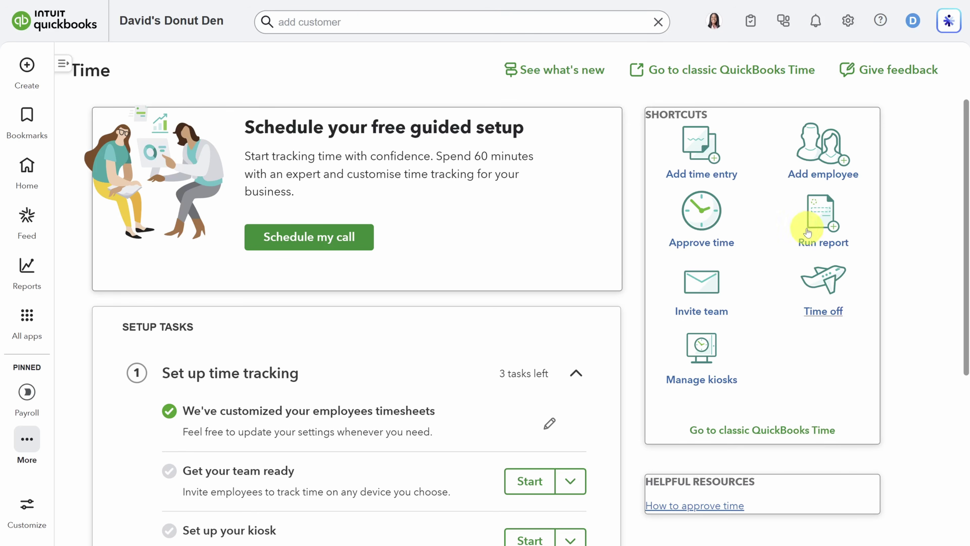
In the company's Time settings, activate the Location field for timesheets and save the timesheet fields.
click(849, 23)
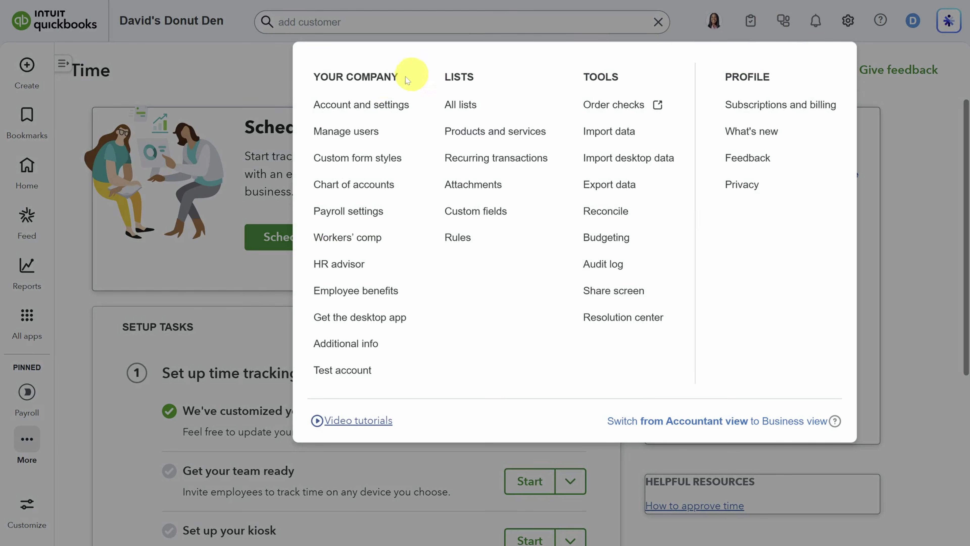
click(356, 106)
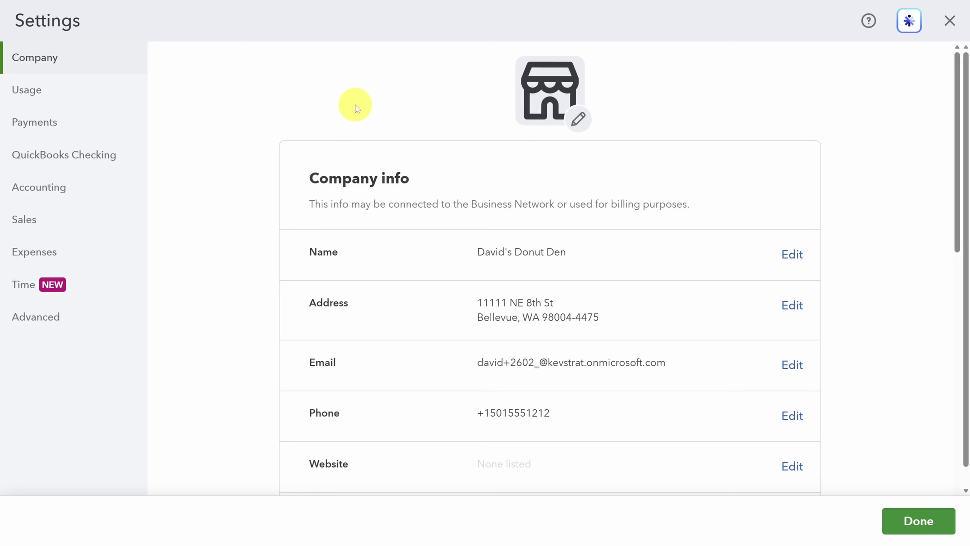
click(97, 287)
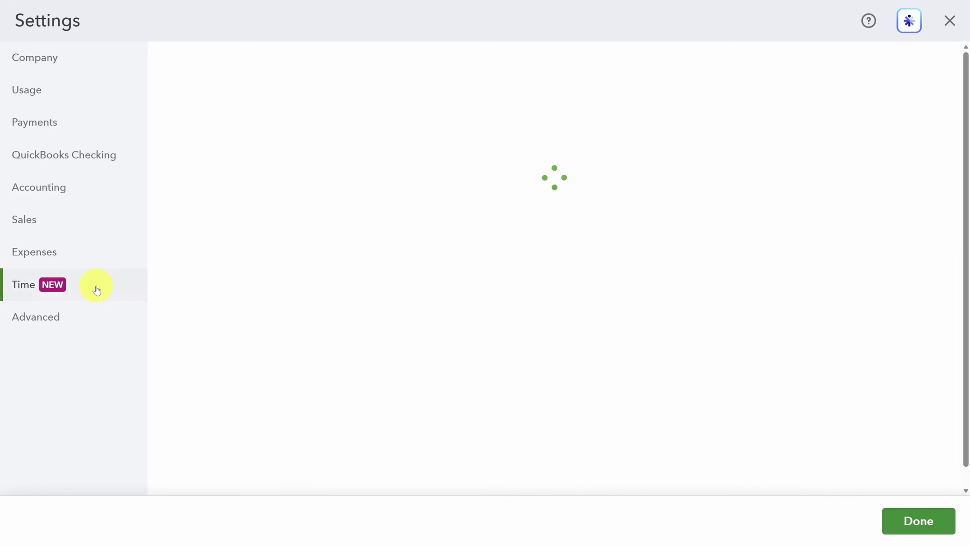
scroll(269, 246, down, 5)
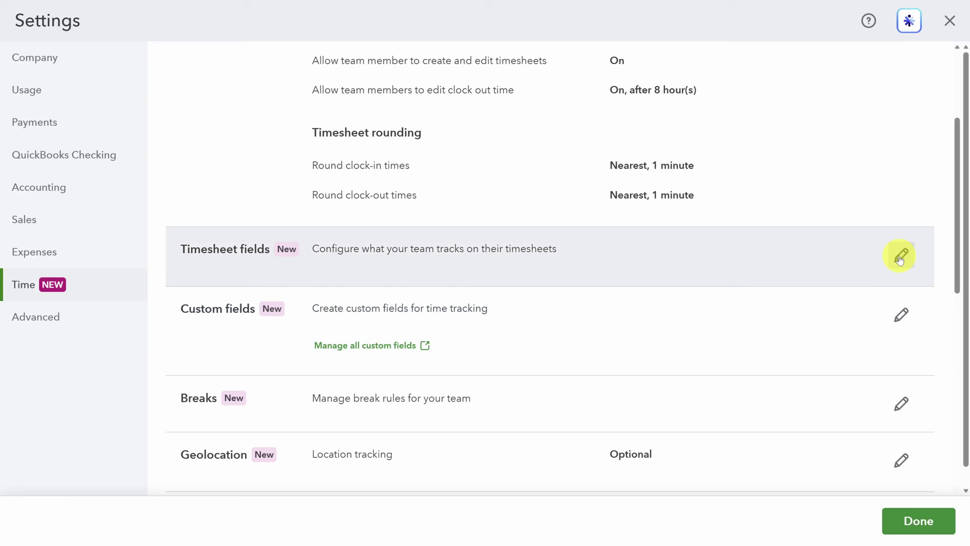
click(899, 255)
click(335, 169)
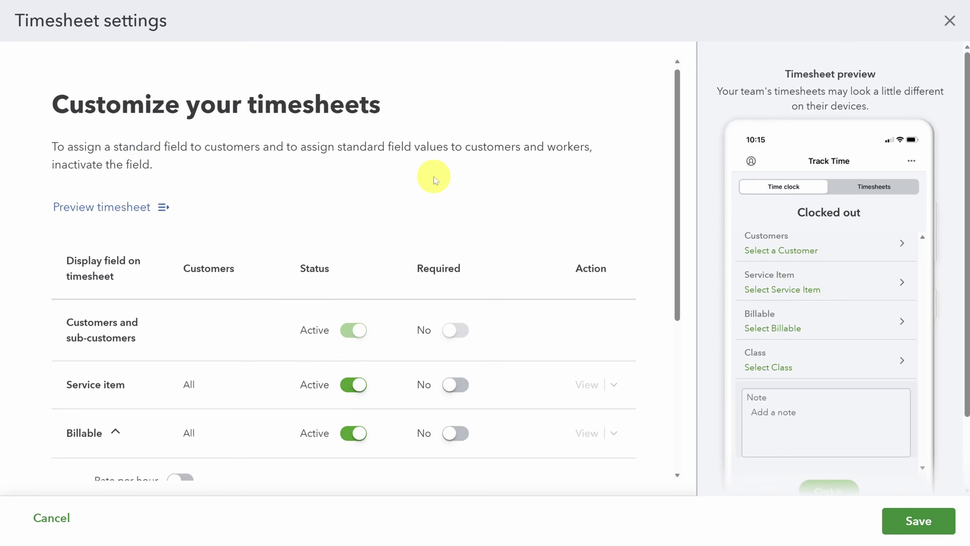
scroll(416, 175, down, 6)
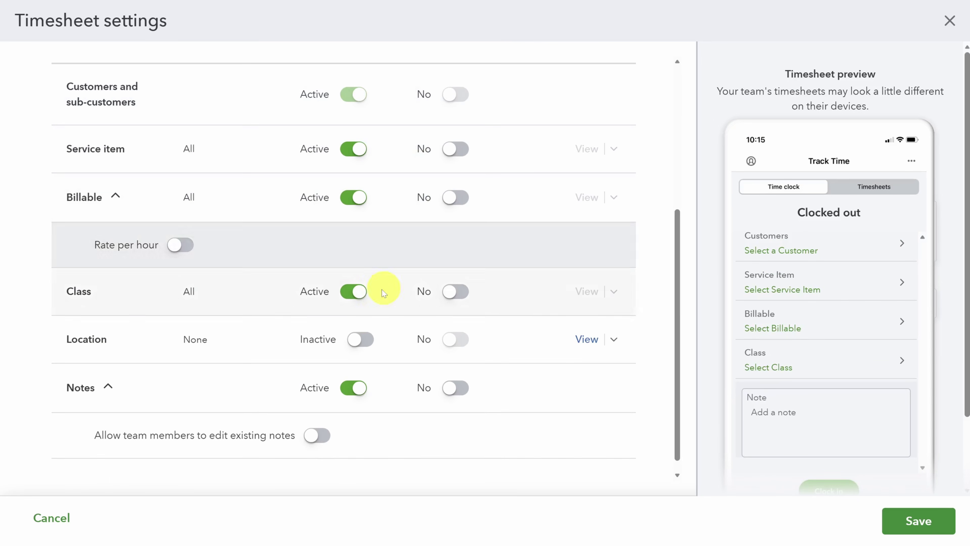
click(361, 340)
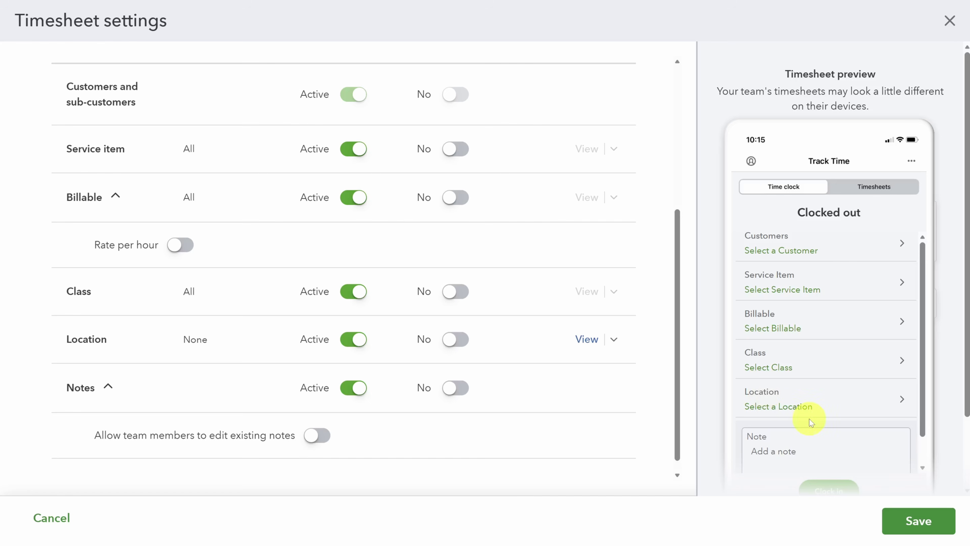
click(921, 524)
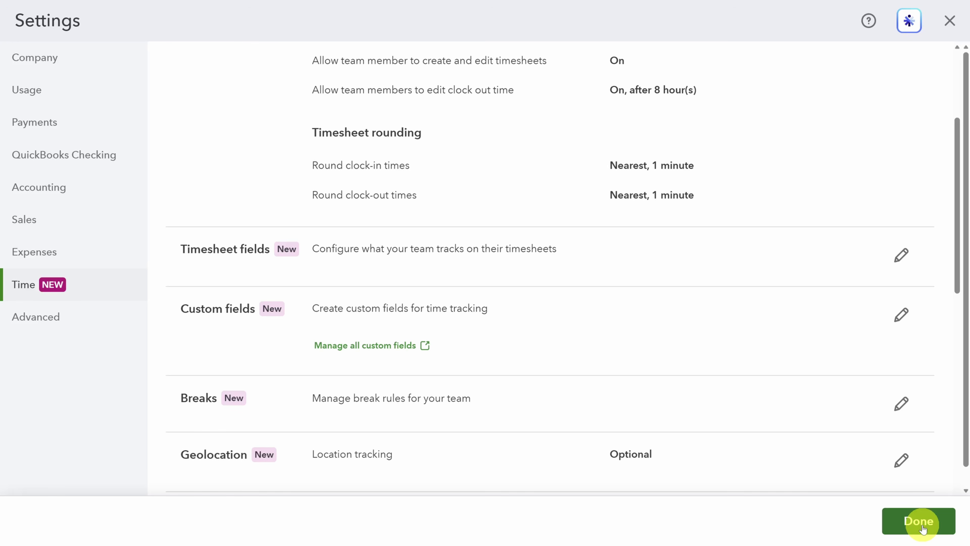
Add a Time custom field named House as a dropdown list with Gryffindor, Slytherin, Hufflepuff and Ravenclaw, and save it.
click(900, 317)
click(898, 317)
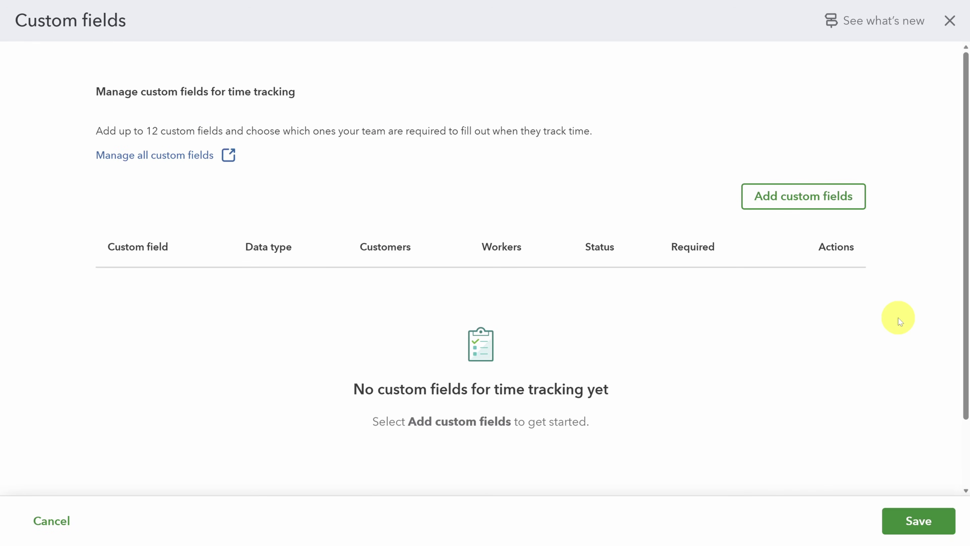
click(808, 199)
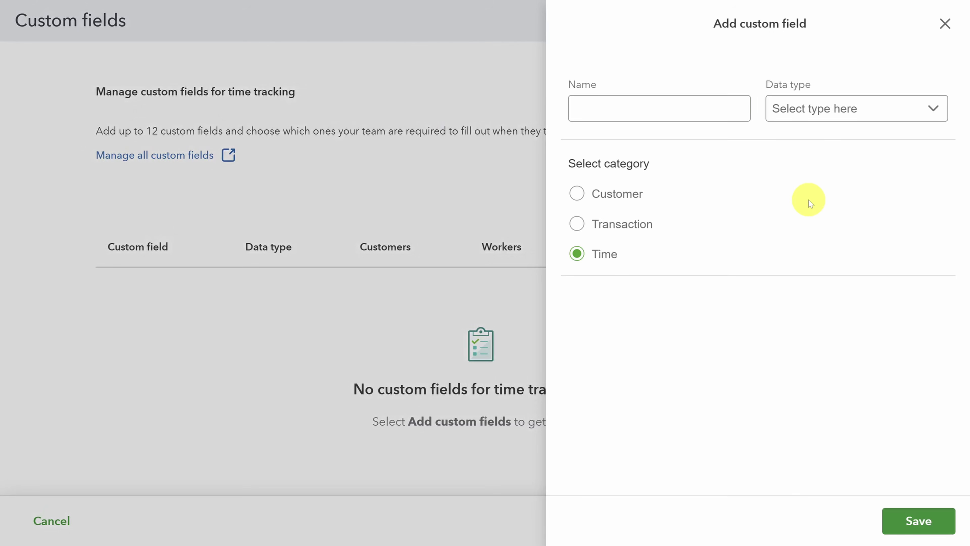
click(666, 109)
text(Field)
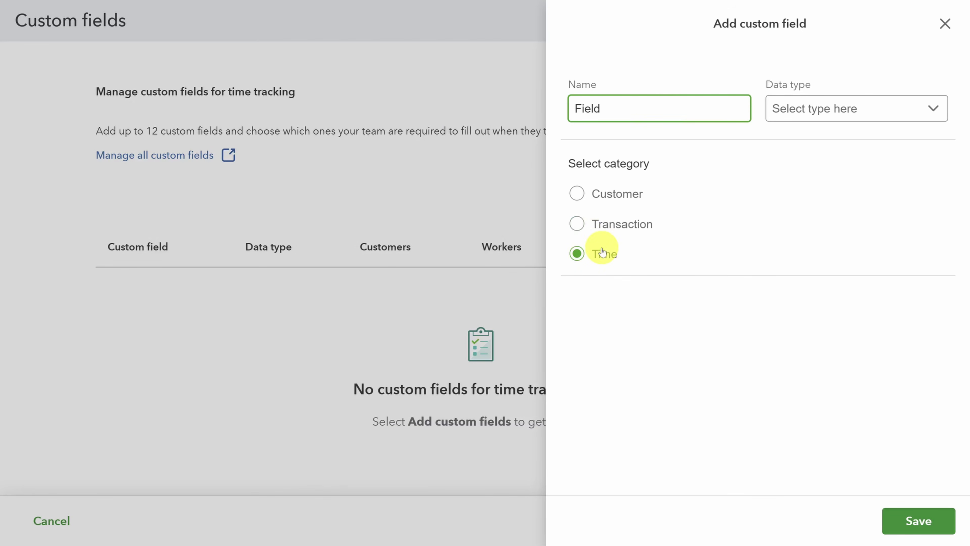
click(891, 111)
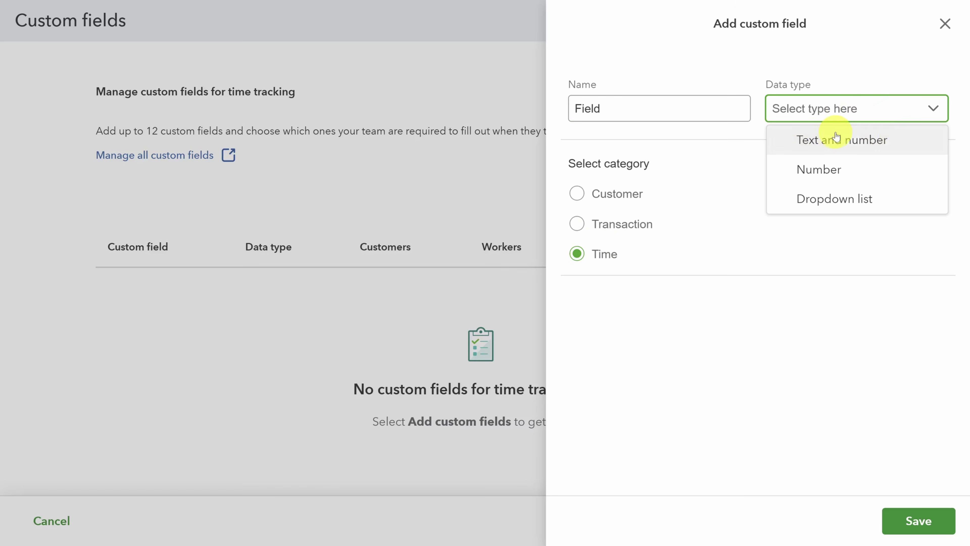
click(866, 199)
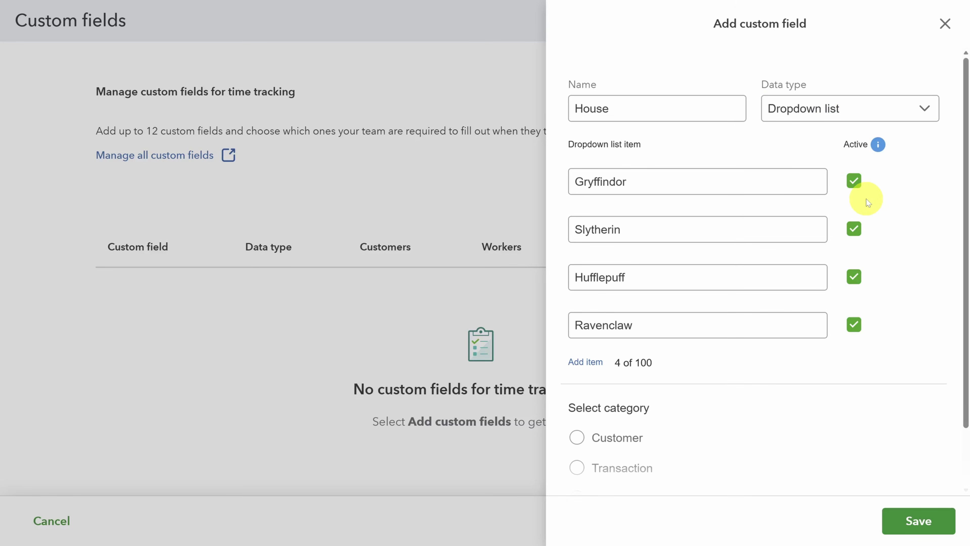
click(920, 521)
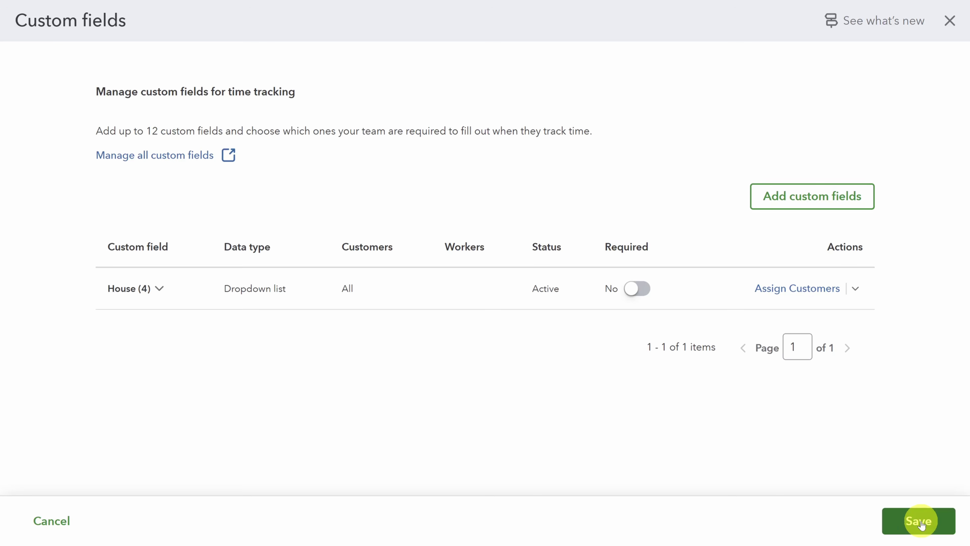
click(924, 521)
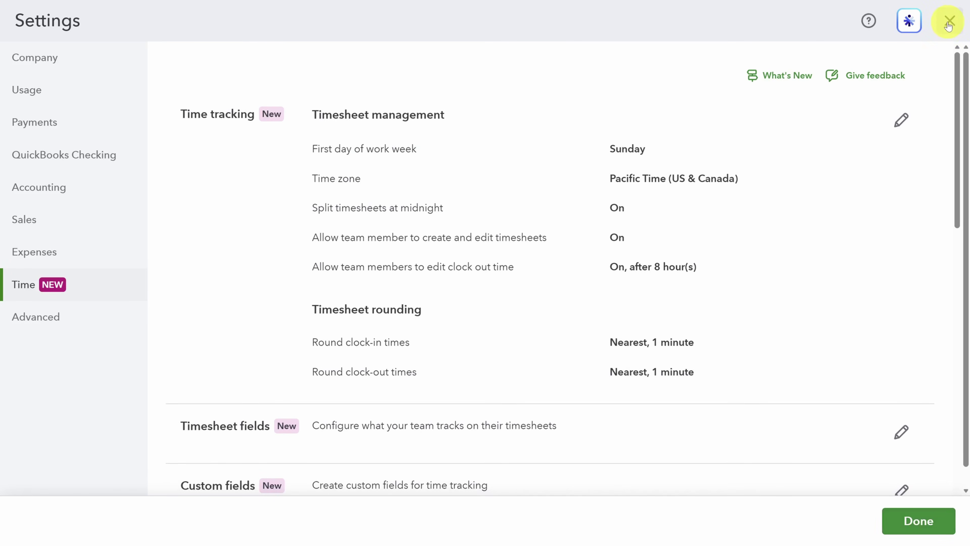
Close the account settings and open the overview of all company lists.
click(949, 23)
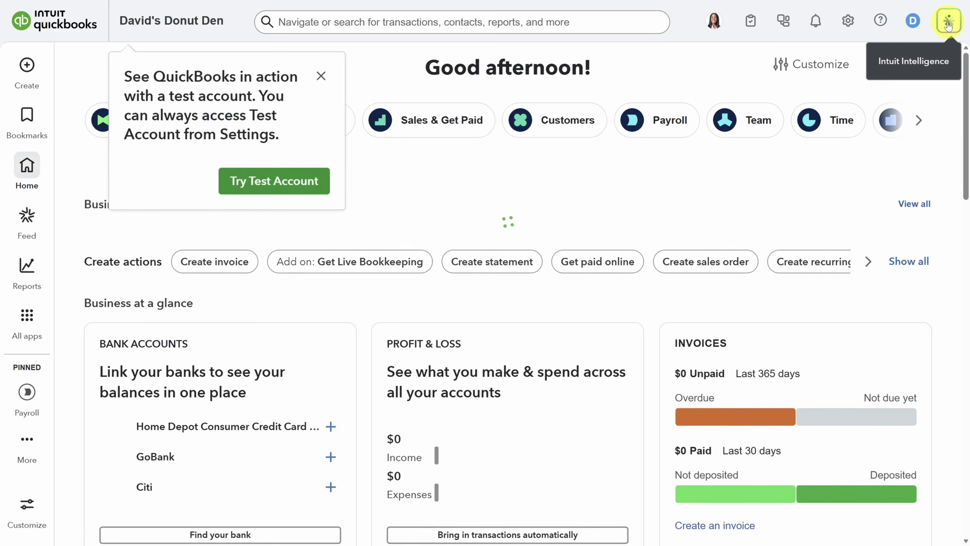
click(847, 23)
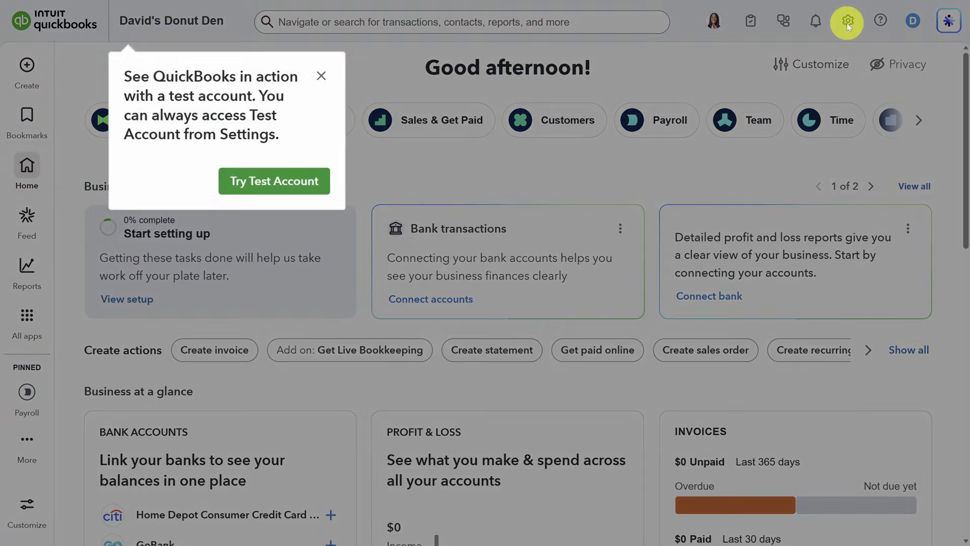
click(460, 105)
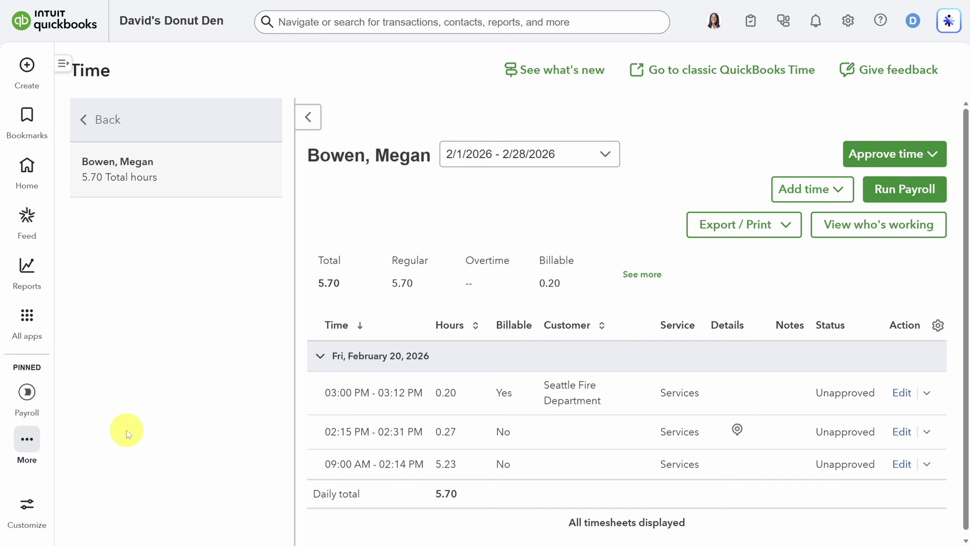
Review the details of the employee's 3:00 PM to 3:12 PM time entry for Seattle Fire Department, and close it.
scroll(523, 355, down, 1)
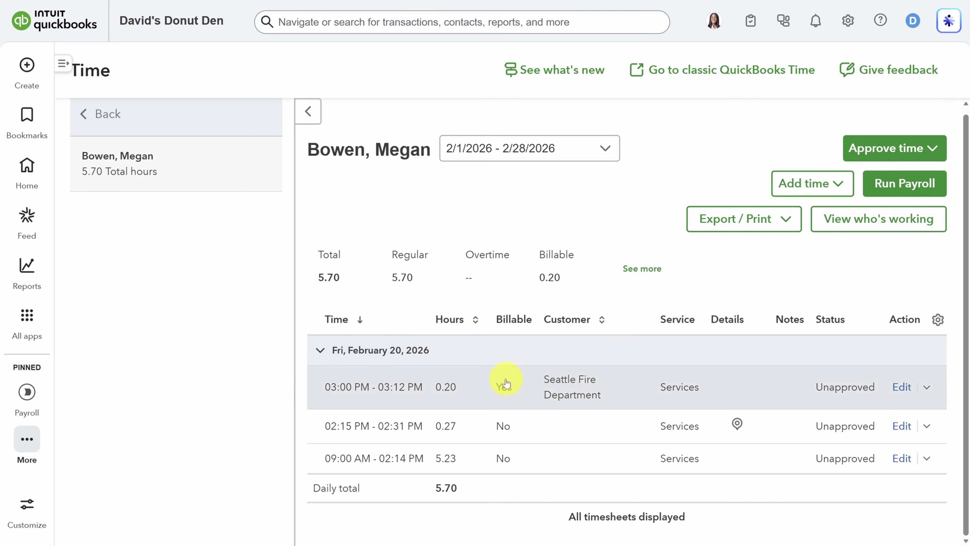
click(727, 385)
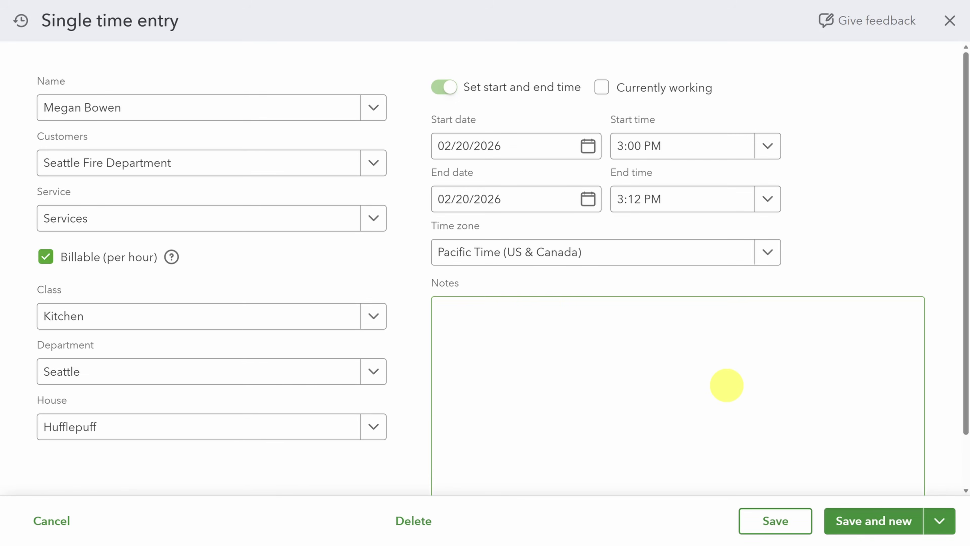
click(948, 21)
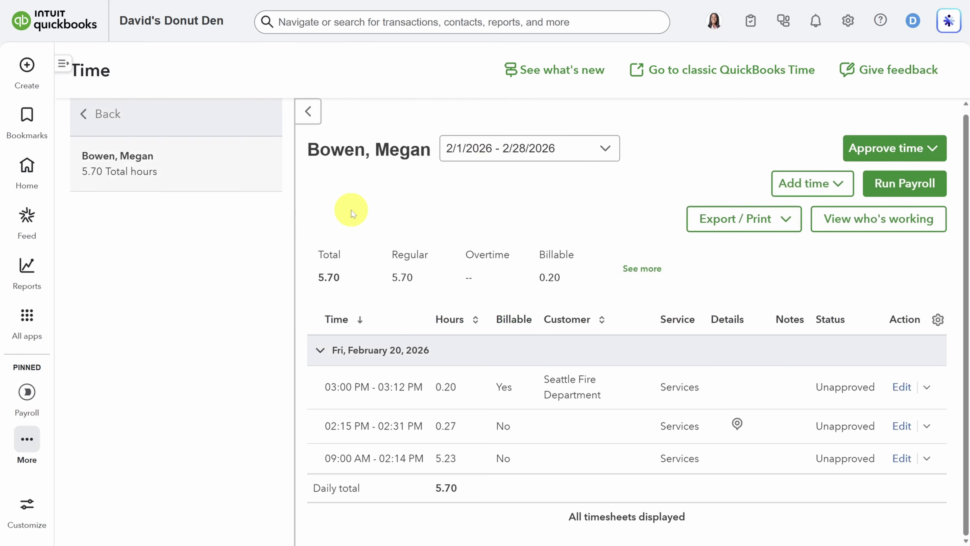
Return to the Time overview and start the setup task for picking advanced features.
click(27, 314)
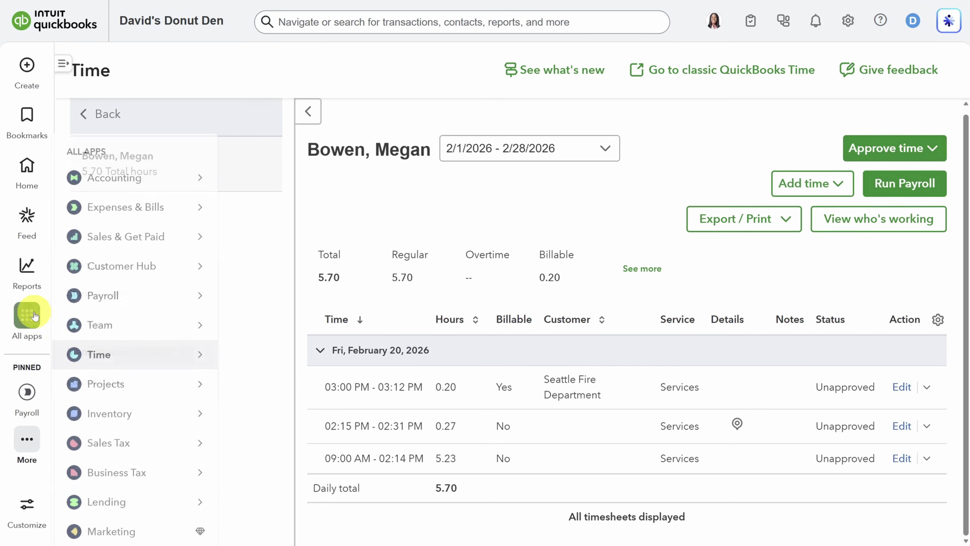
mouse_move(137, 353)
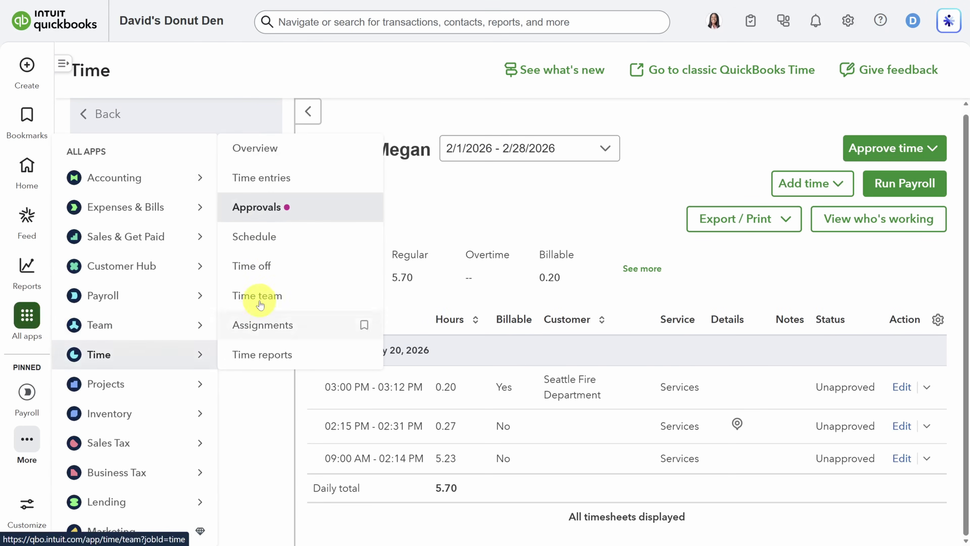
click(268, 148)
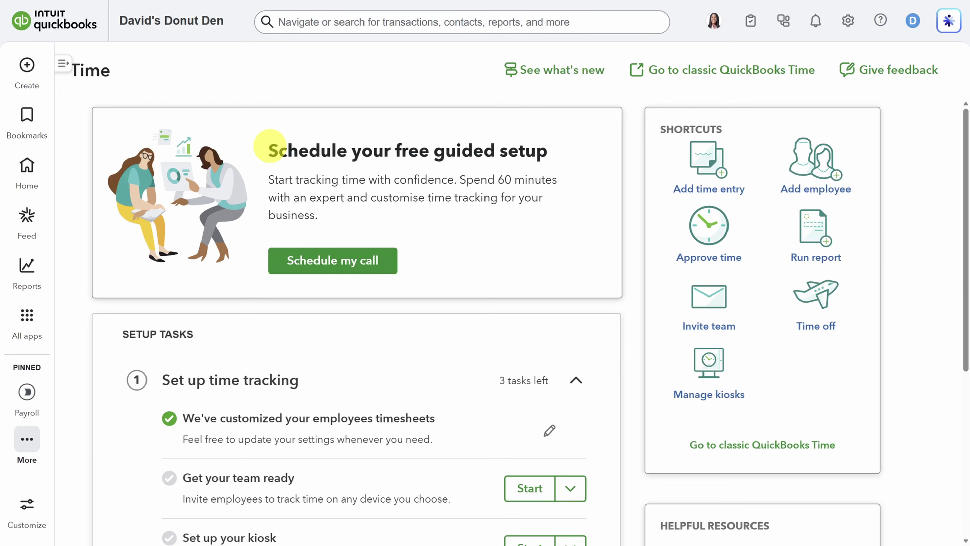
scroll(269, 146, down, 6)
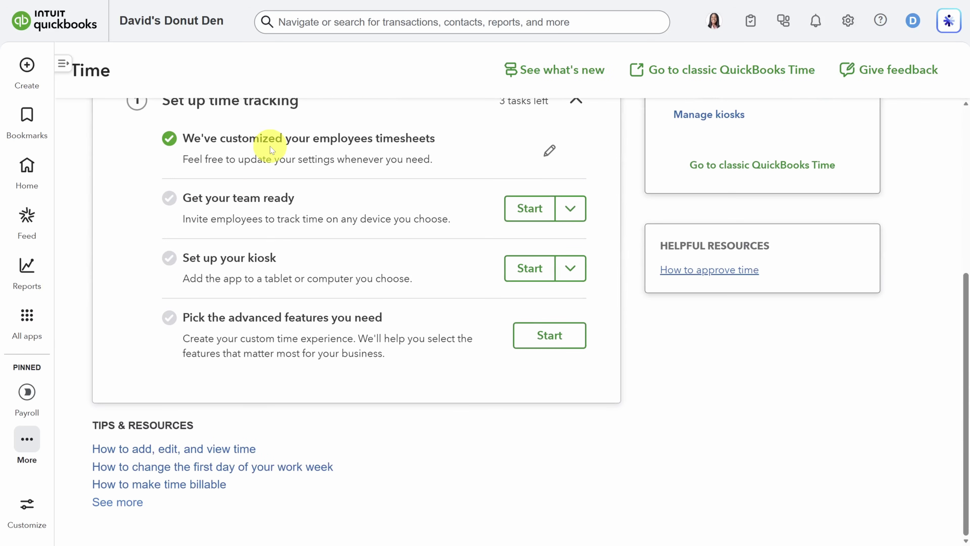
click(556, 336)
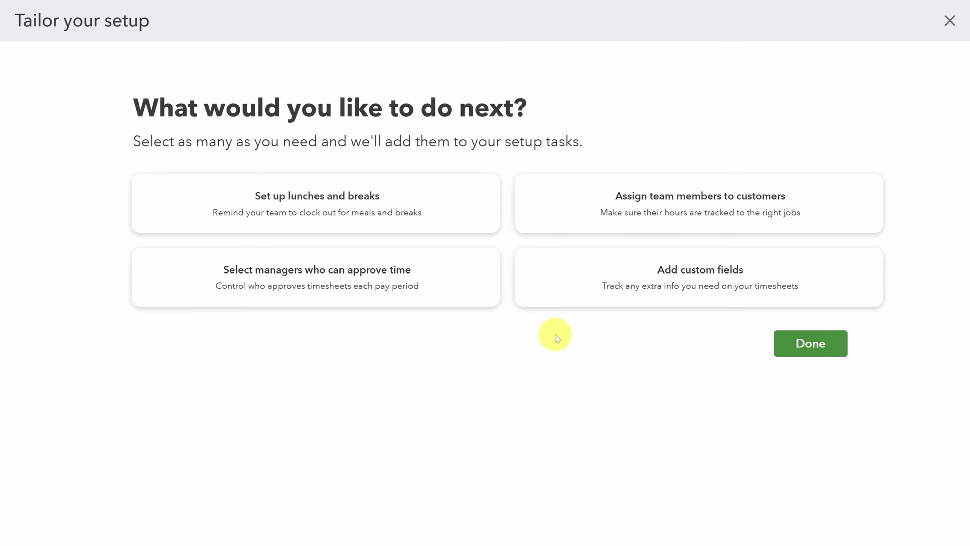
Add lunches and breaks, customer assignments, time-approving managers and custom fields to the setup tasks, and finish tailoring the setup.
click(436, 223)
click(548, 226)
click(462, 297)
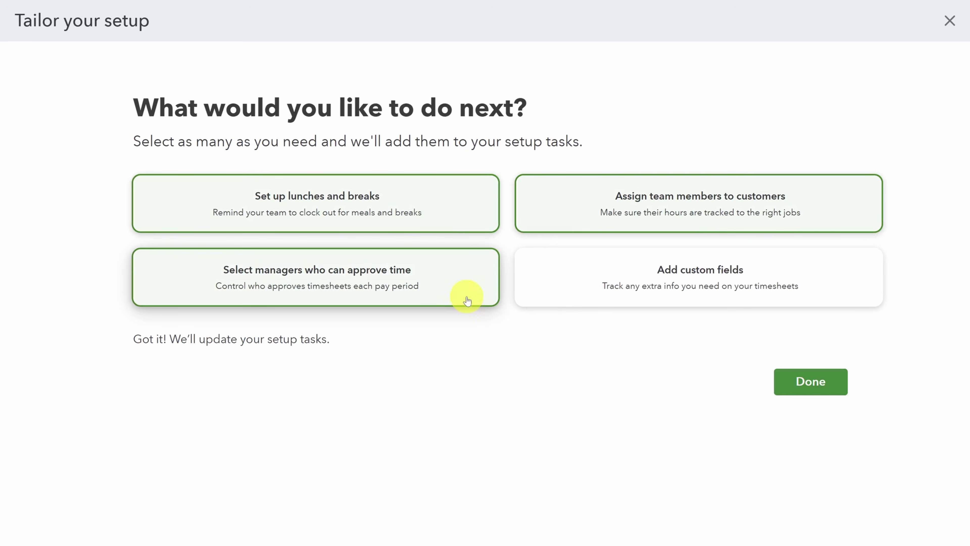
click(622, 286)
click(810, 381)
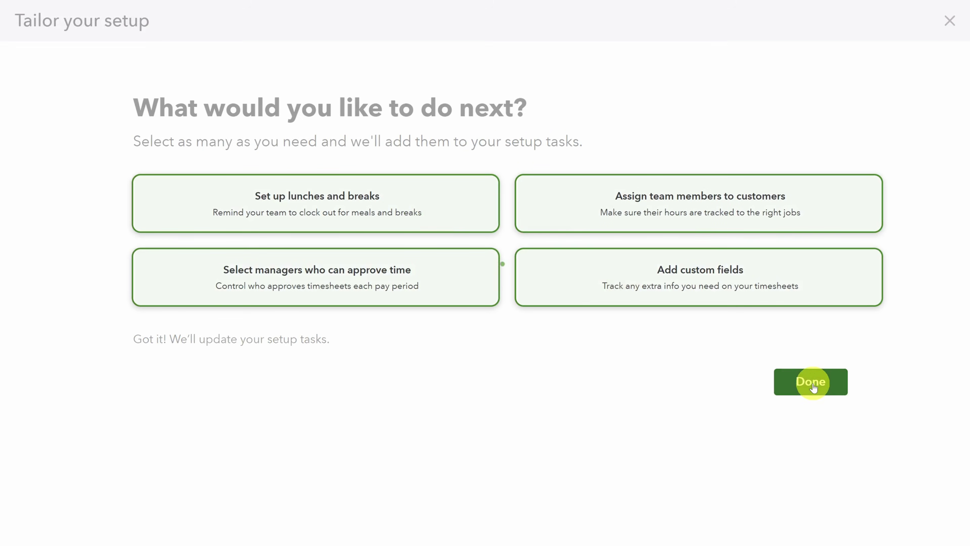
Start the lunches and breaks task under advanced time tracking and open the team's break rules for editing.
scroll(813, 383, down, 8)
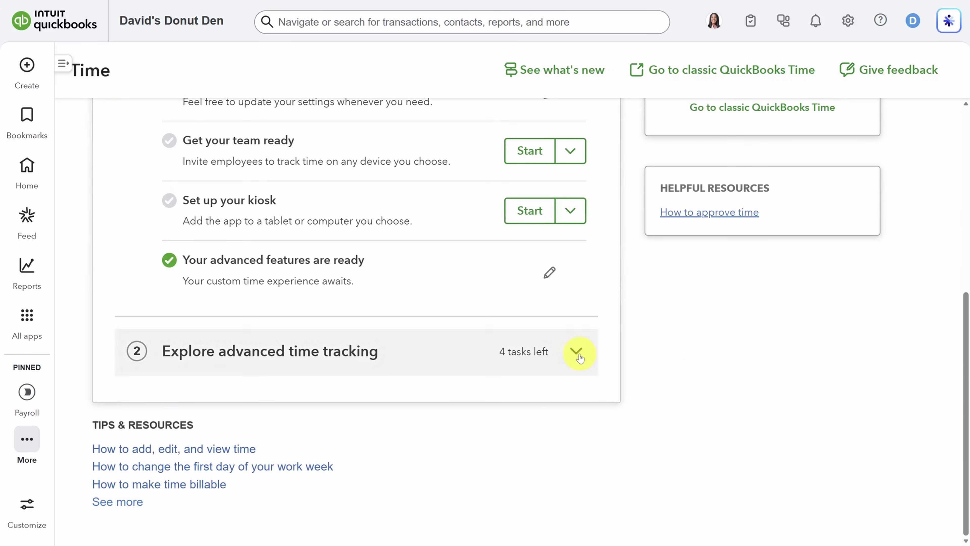
click(578, 351)
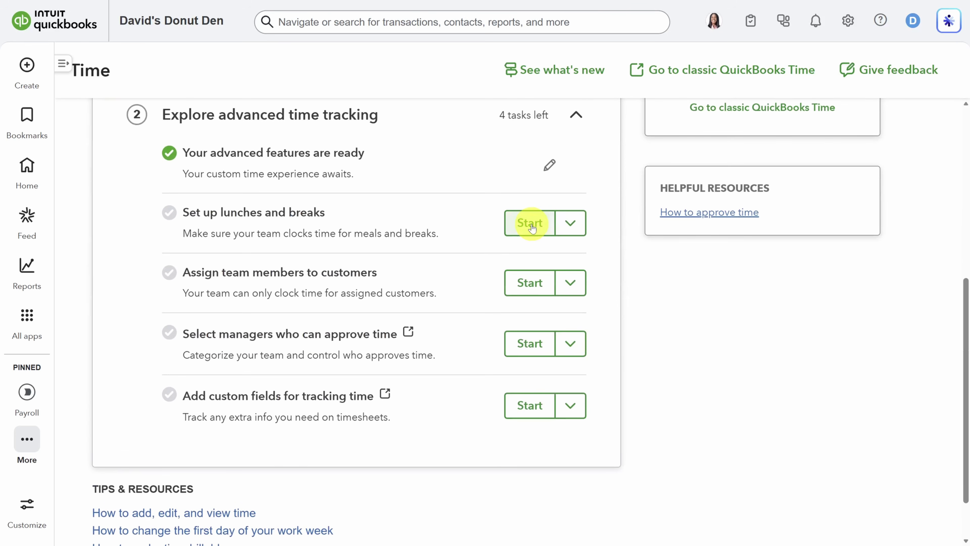
click(531, 226)
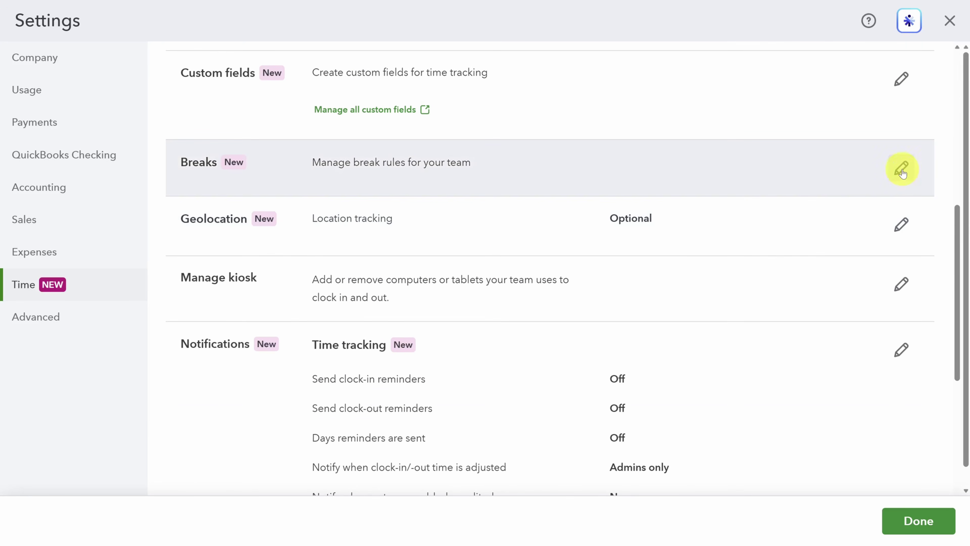
click(902, 170)
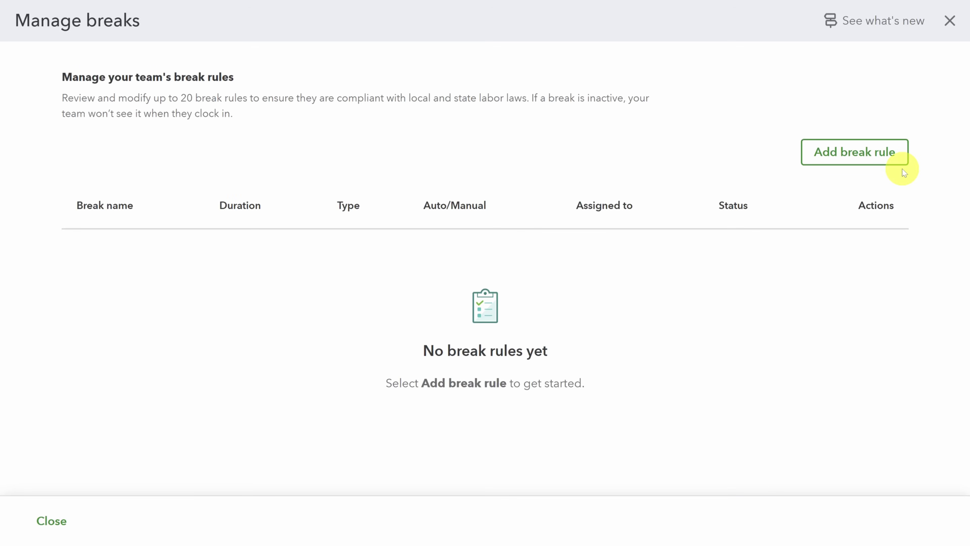
Start a new break rule named Lunch with a duration of 30 minutes.
click(838, 150)
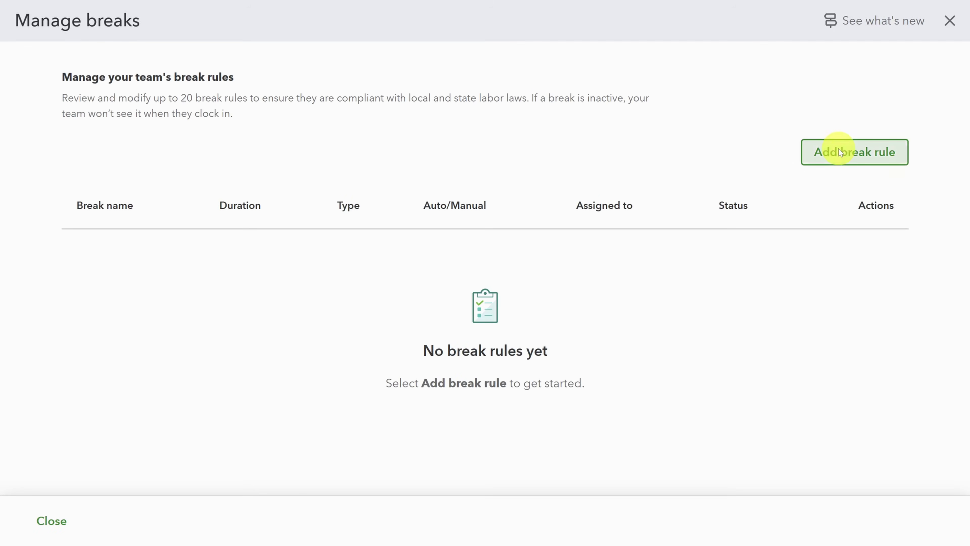
text(Lunch)
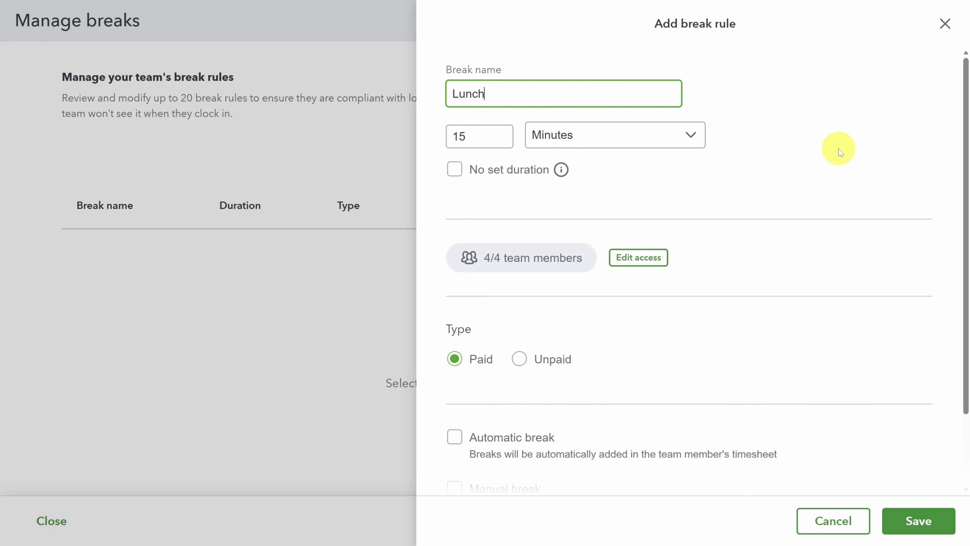
key(Tab)
text(30)
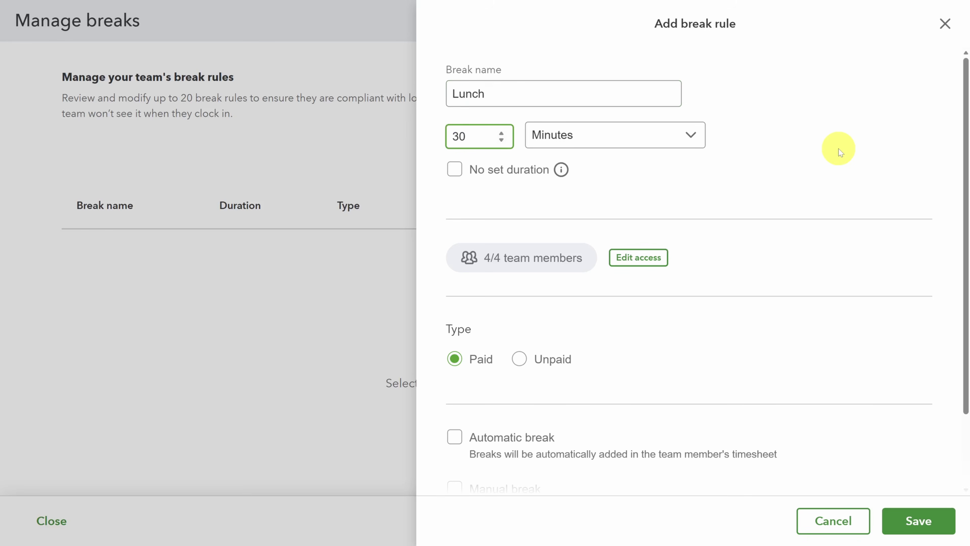
click(838, 149)
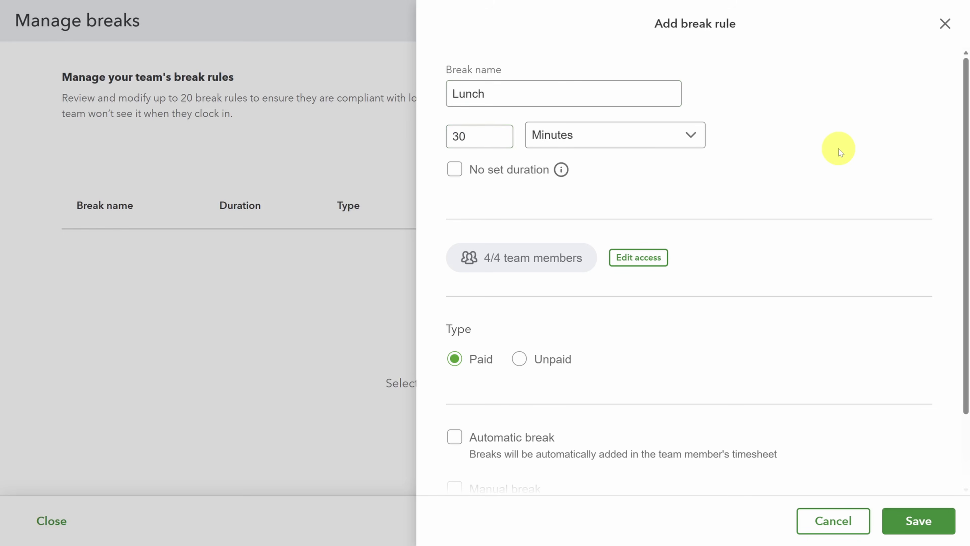
Allow both automatic and manual breaks for the Lunch rule, check the break placement options, save the rule and close the break management.
scroll(837, 164, down, 2)
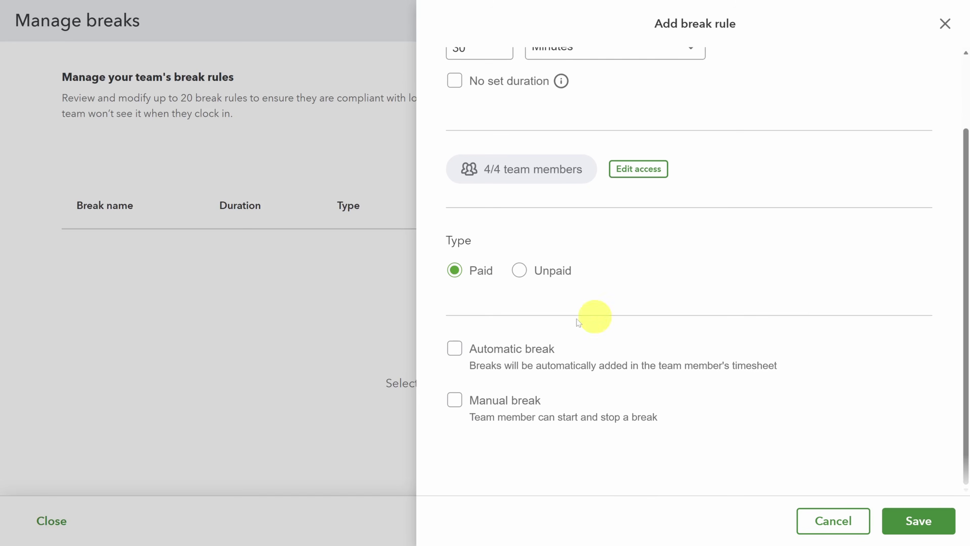
click(455, 347)
scroll(453, 366, down, 4)
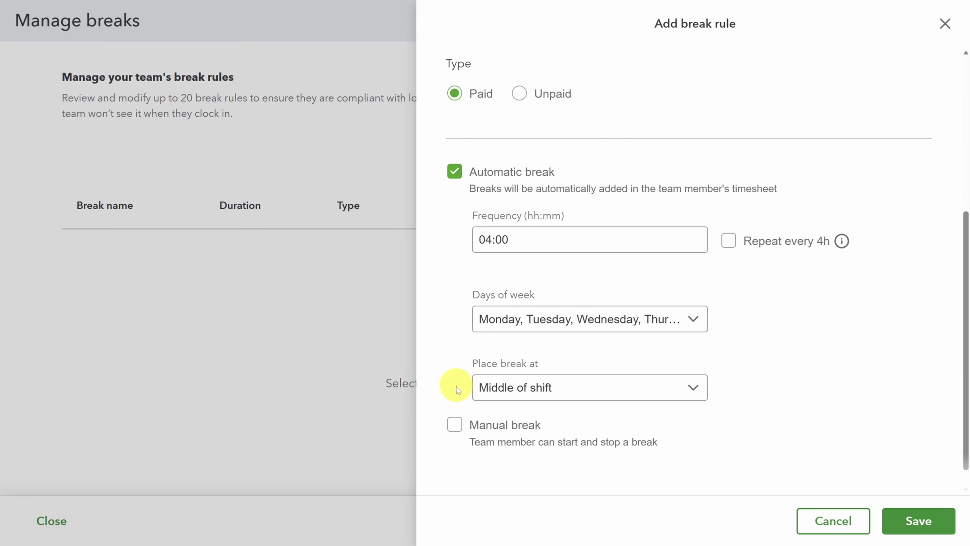
click(455, 424)
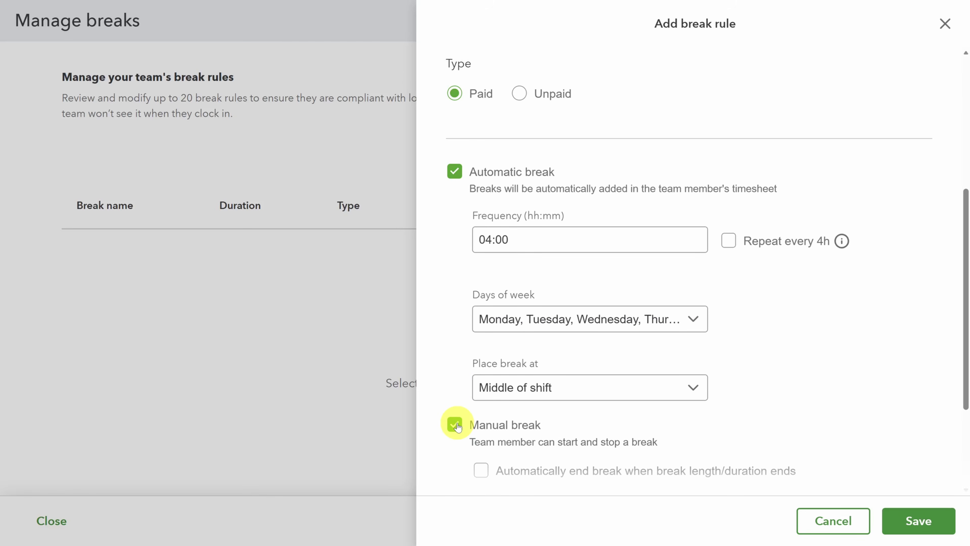
click(654, 387)
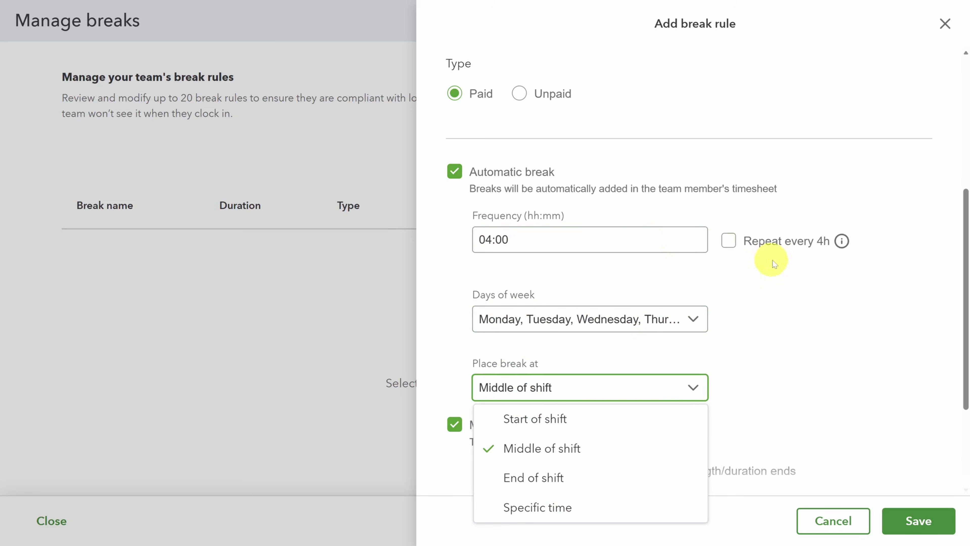
scroll(825, 332, down, 4)
click(826, 343)
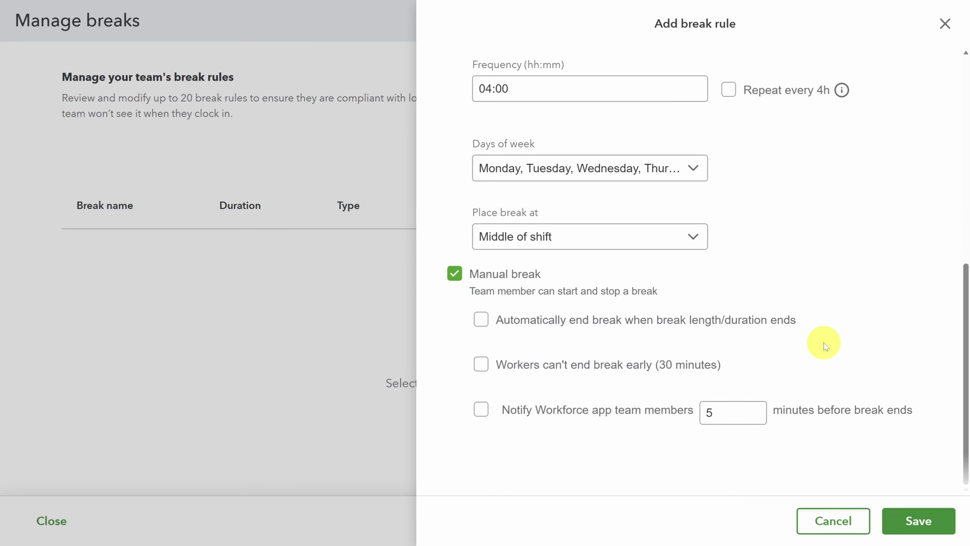
click(918, 520)
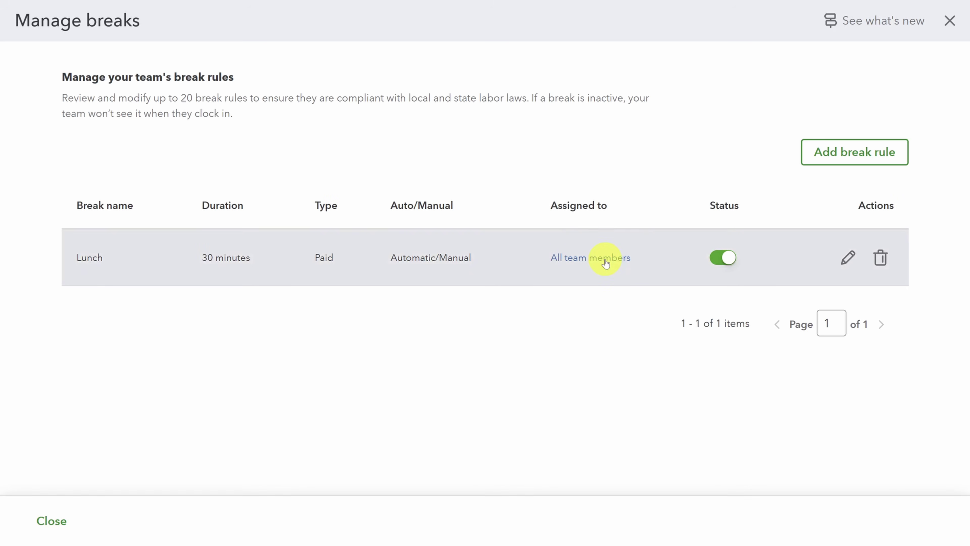
click(51, 522)
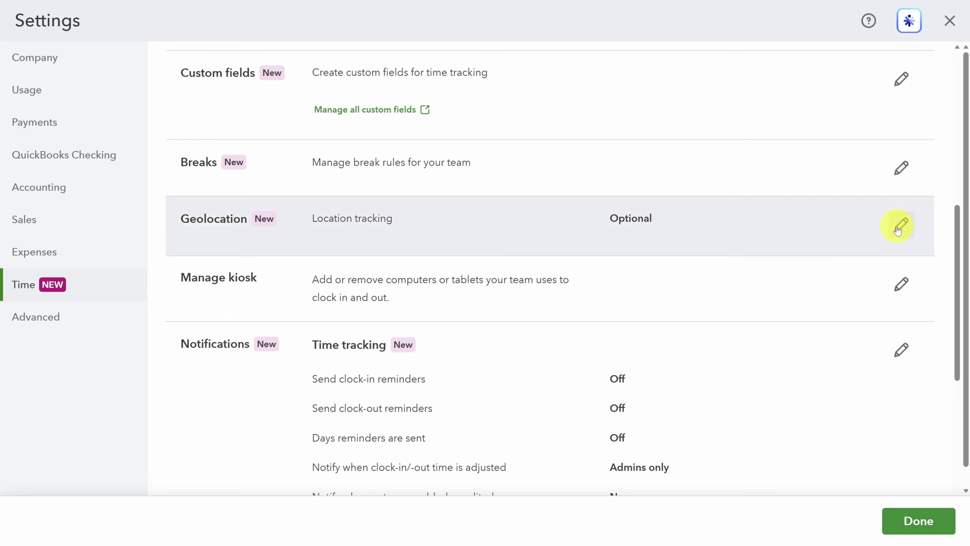
Review the location tracking preferences in the geolocation settings, and leave the account settings without changing them.
click(899, 226)
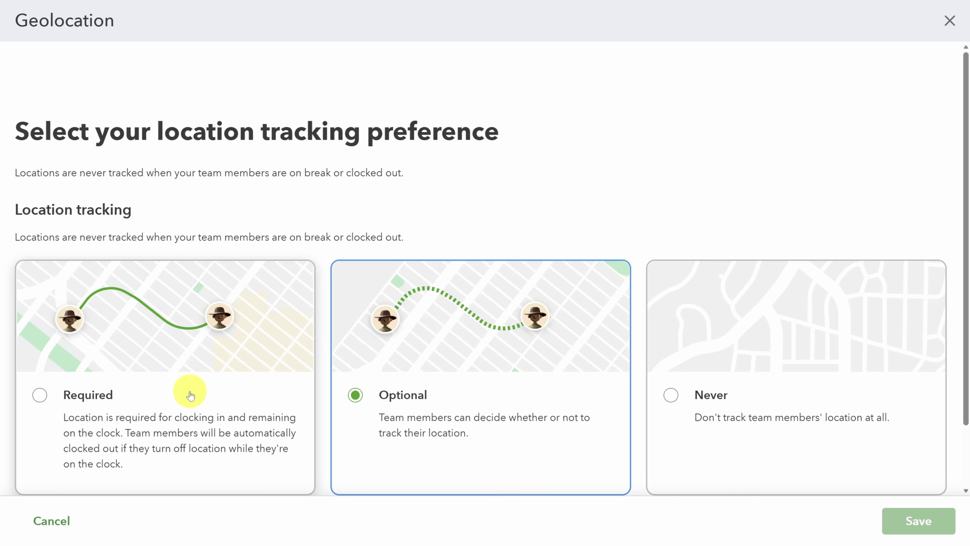
click(950, 22)
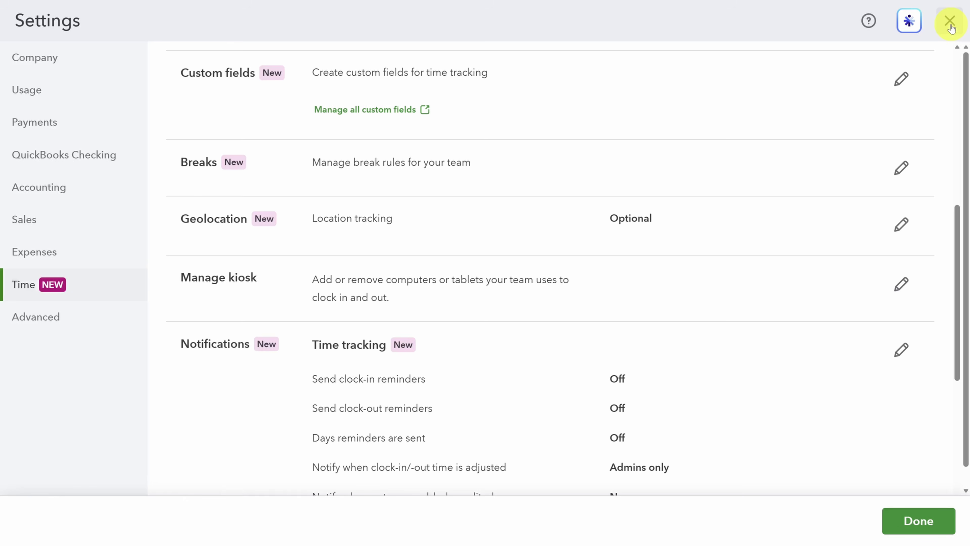
click(949, 22)
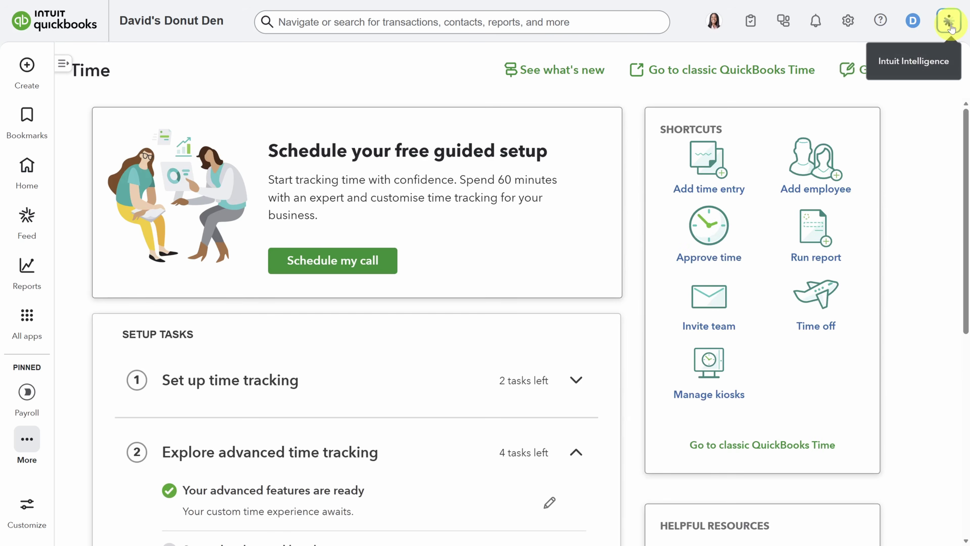
Try to limit Seattle Fire Department to selected team members instead of everyone, and close the customer assignments without saving.
scroll(728, 169, down, 8)
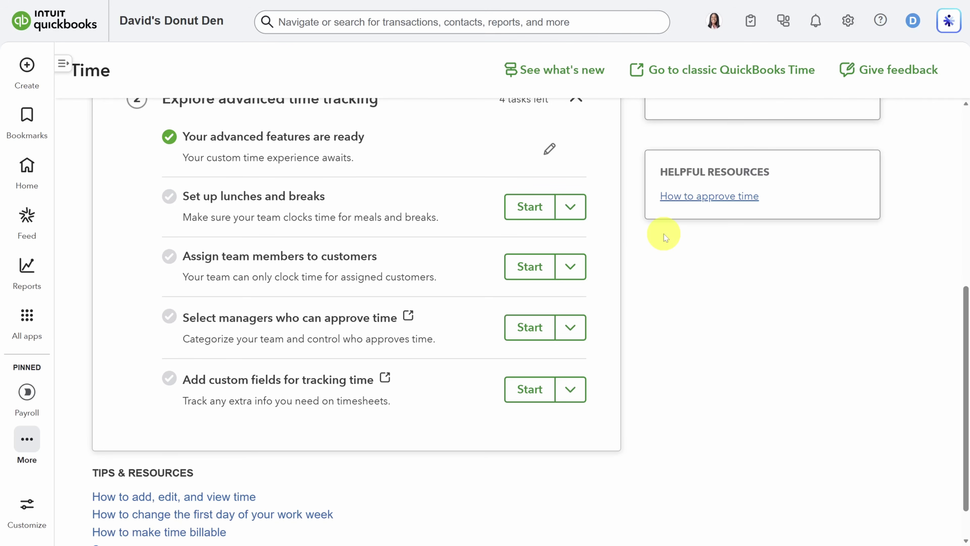
click(526, 274)
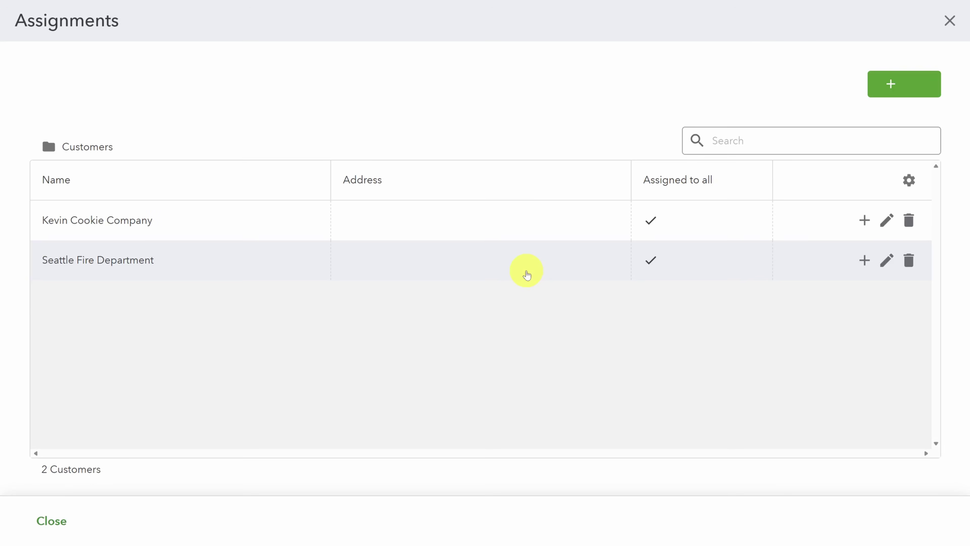
click(657, 268)
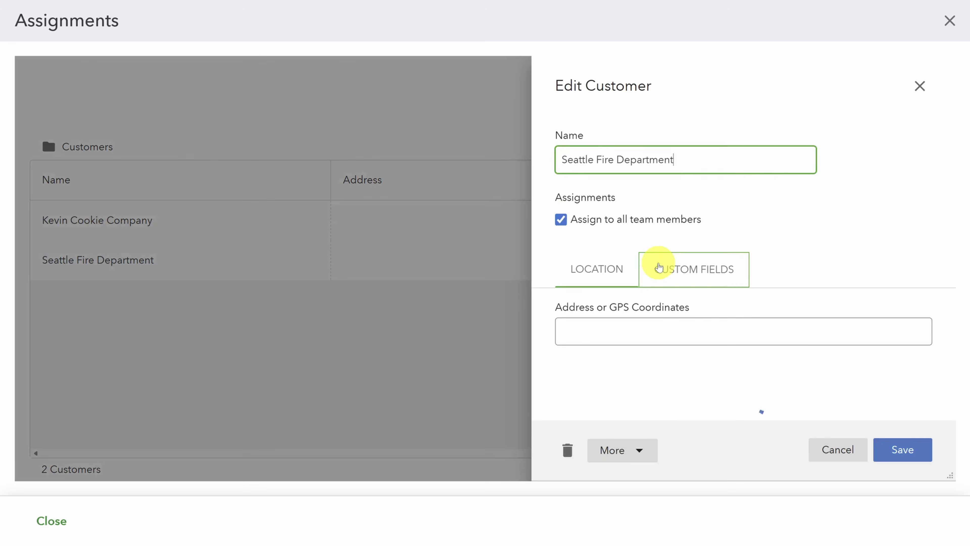
click(561, 219)
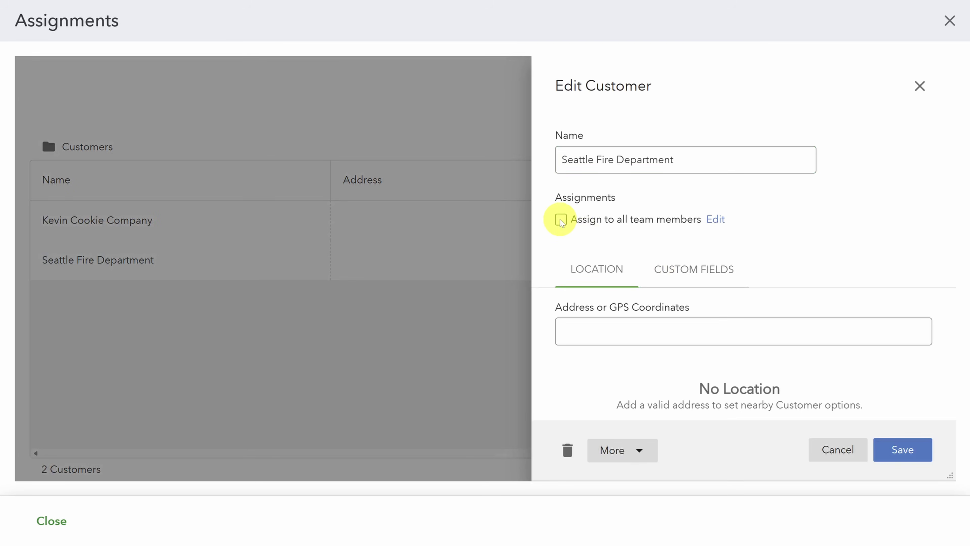
click(715, 219)
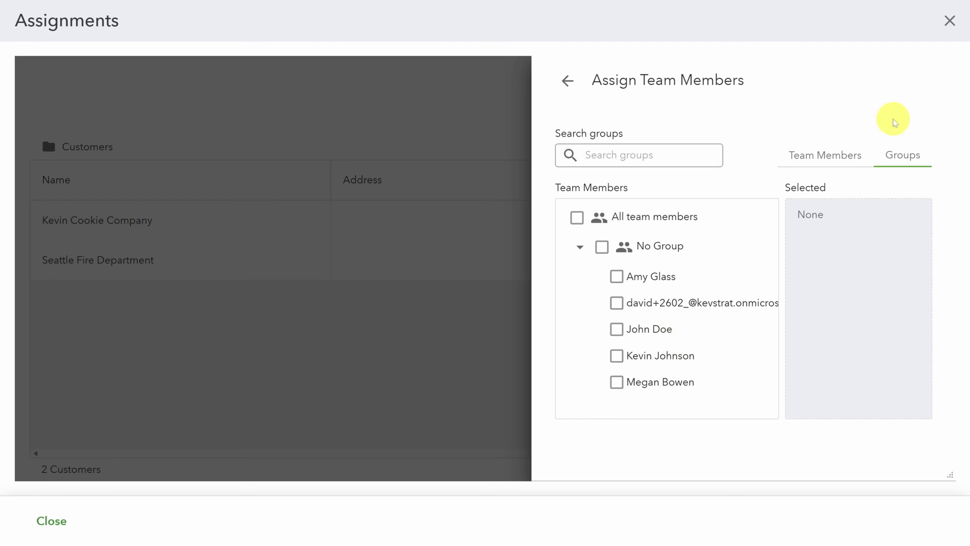
click(949, 20)
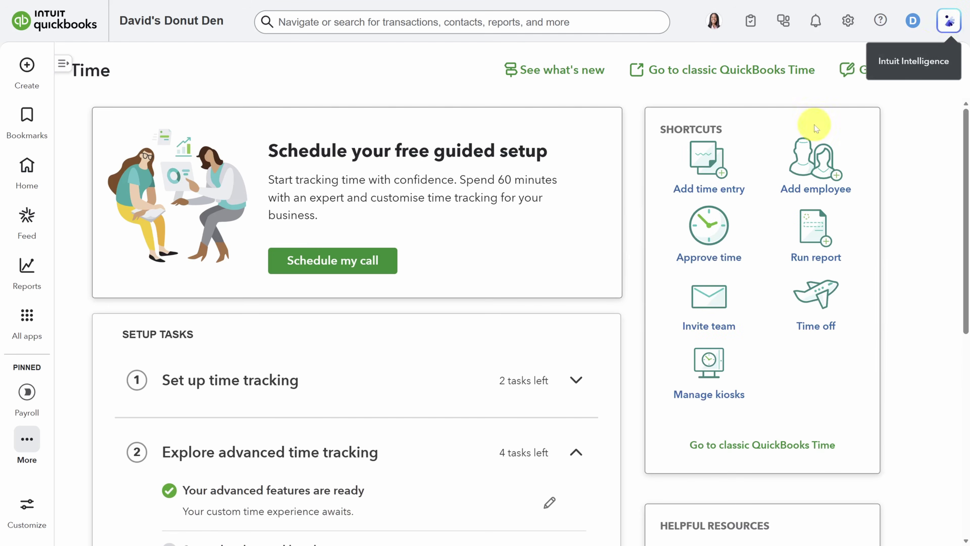
Start the setup task for selecting managers who can approve time, and create a team group named Kitchen.
scroll(636, 275, down, 9)
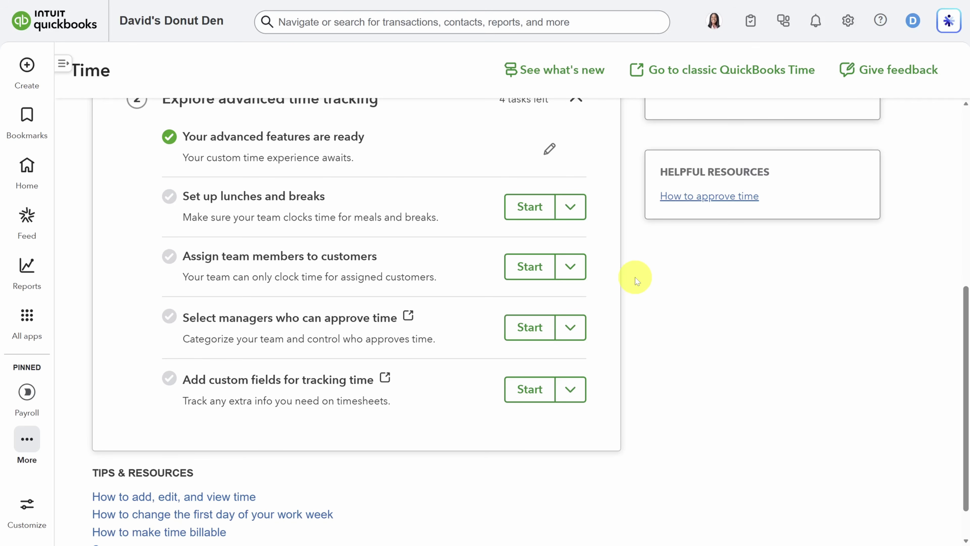
click(537, 337)
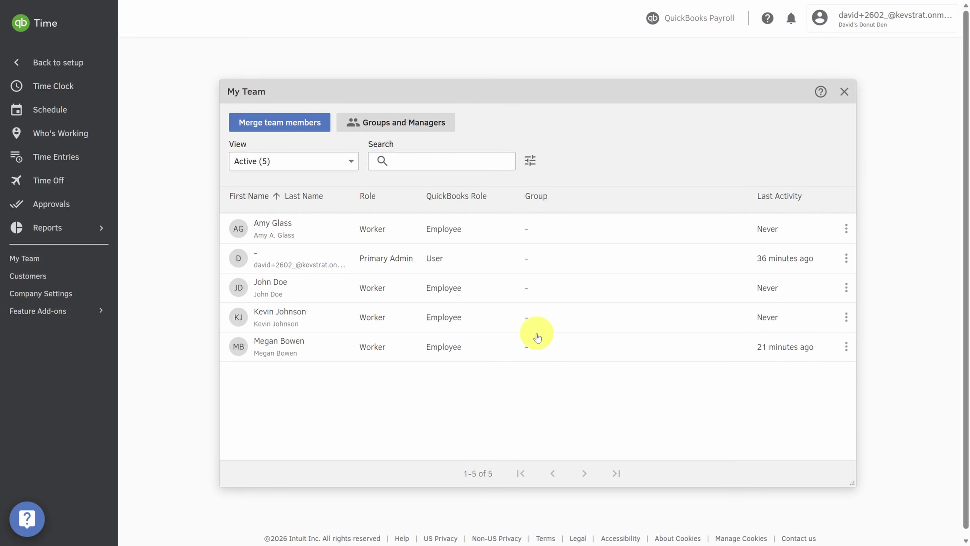
click(387, 125)
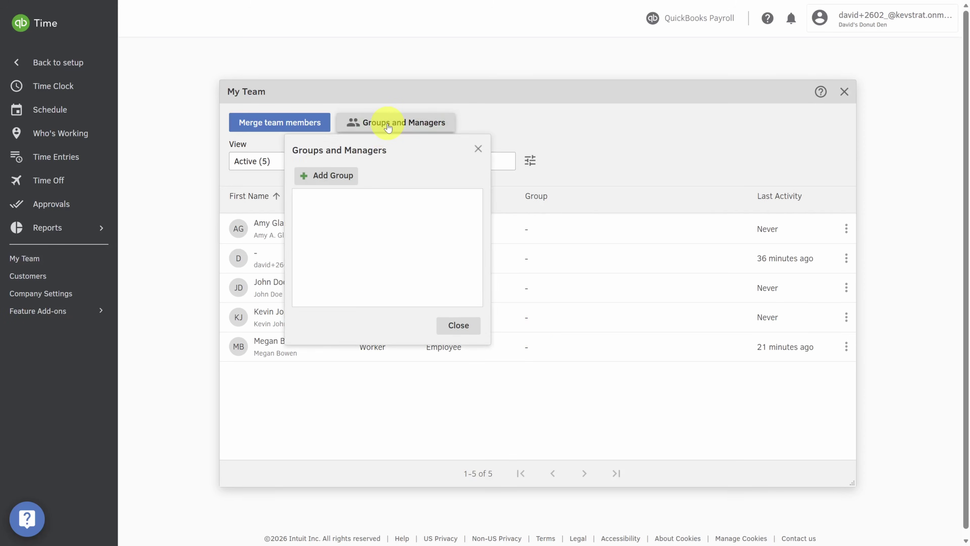
click(326, 175)
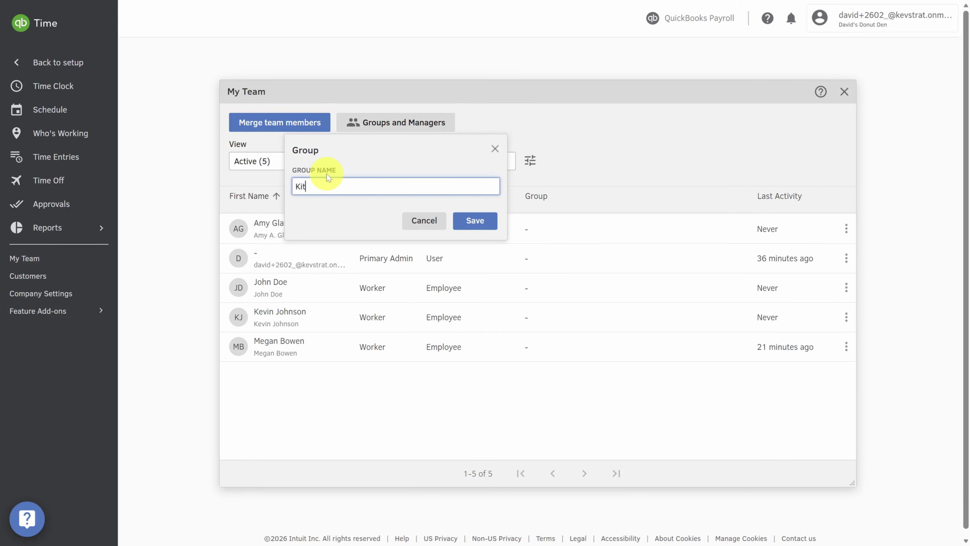
click(474, 221)
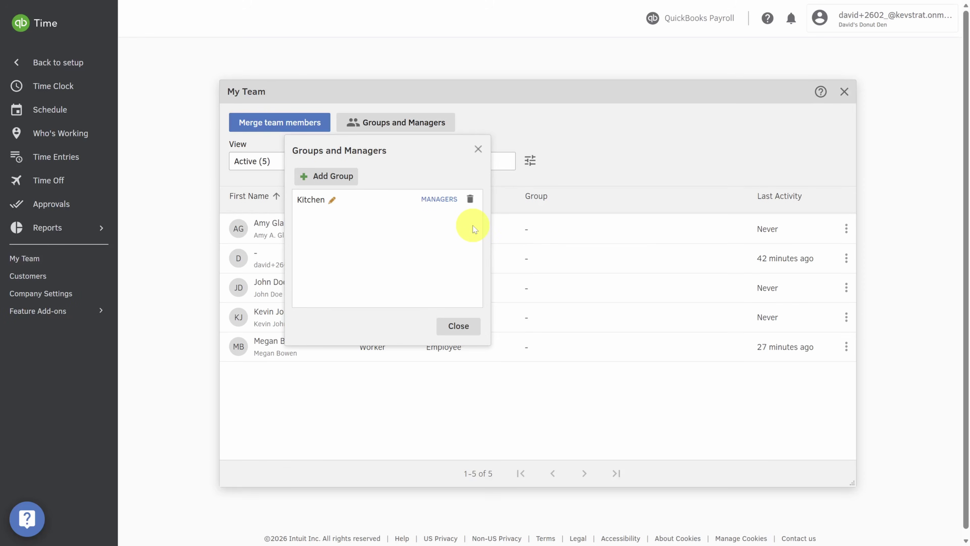
click(458, 326)
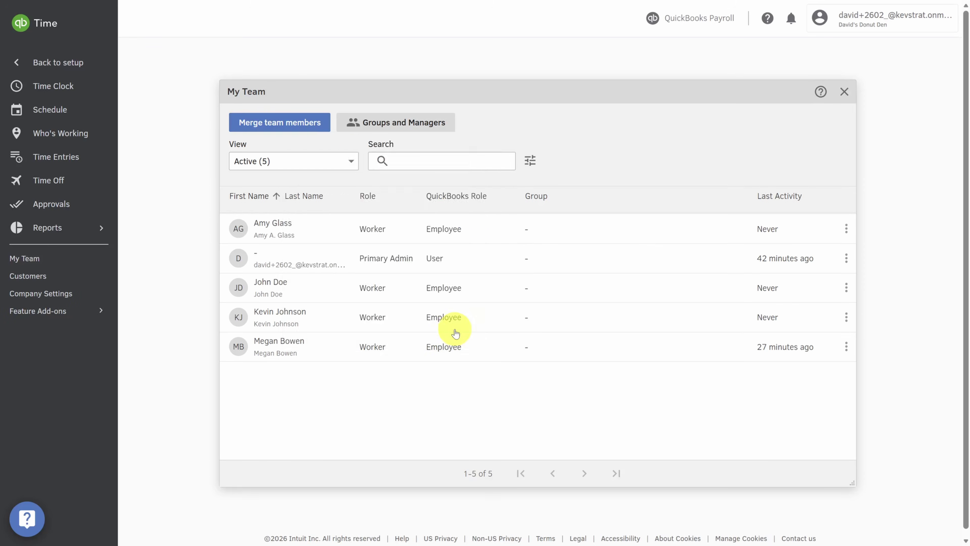
Open the details of the fourth team member in the team list and assign them to the Kitchen group.
click(276, 317)
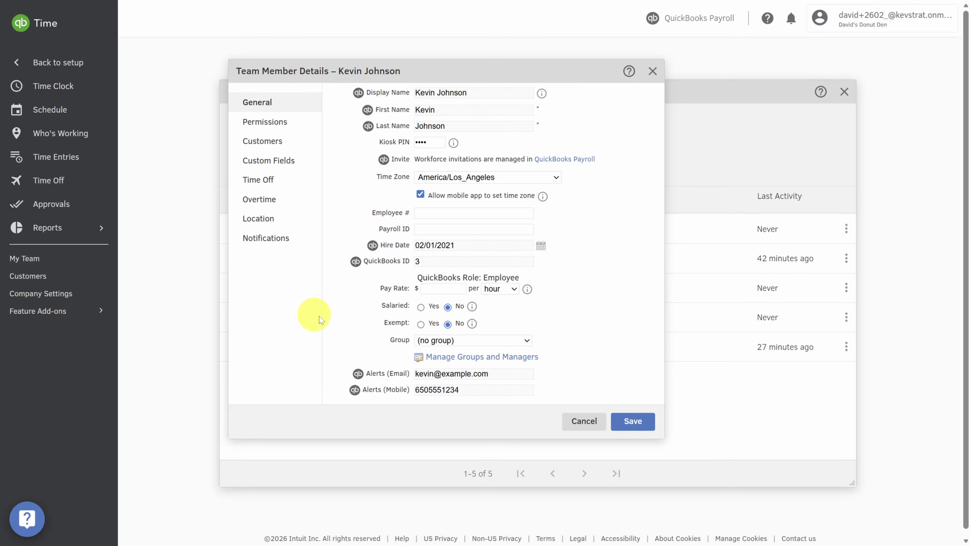
click(473, 340)
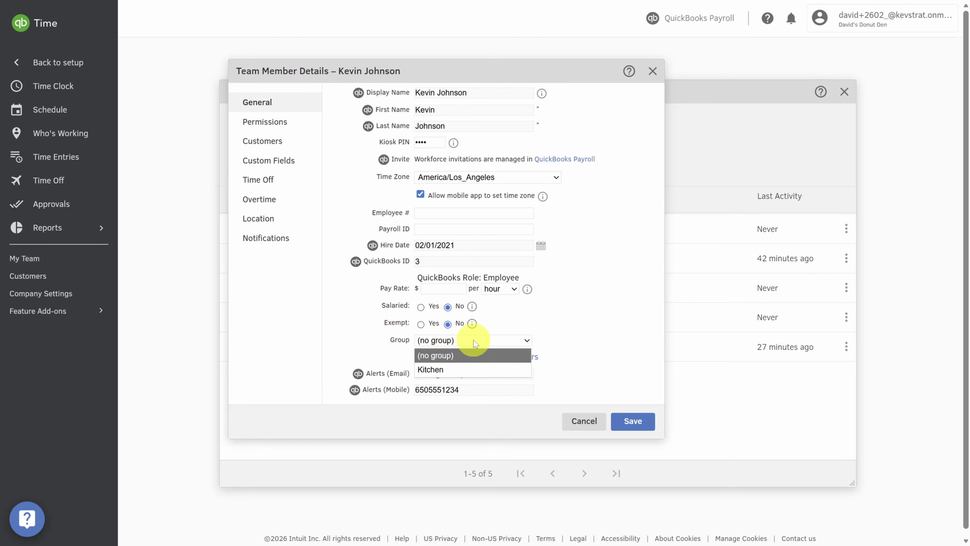
click(455, 369)
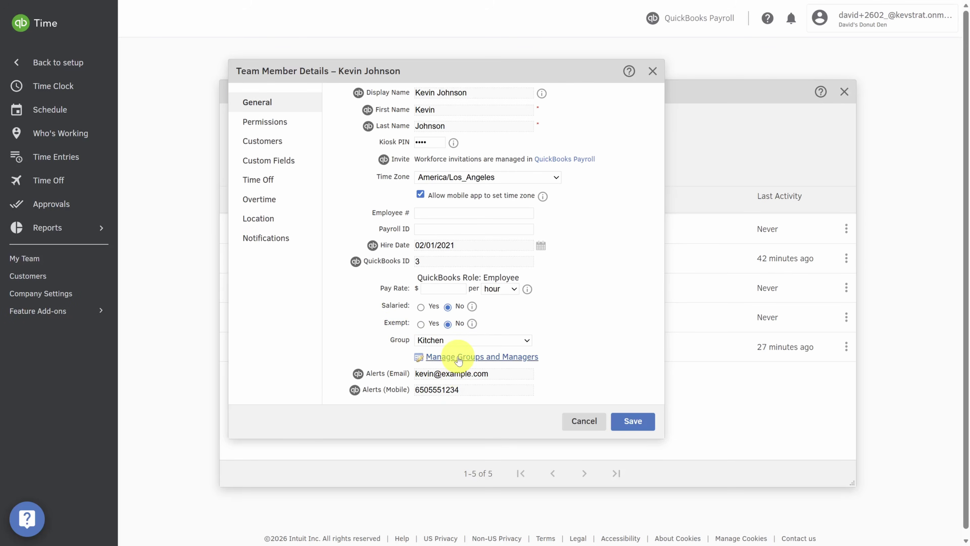
Add the first-listed employee as a manager of the Kitchen group, and save the team member's details.
click(458, 359)
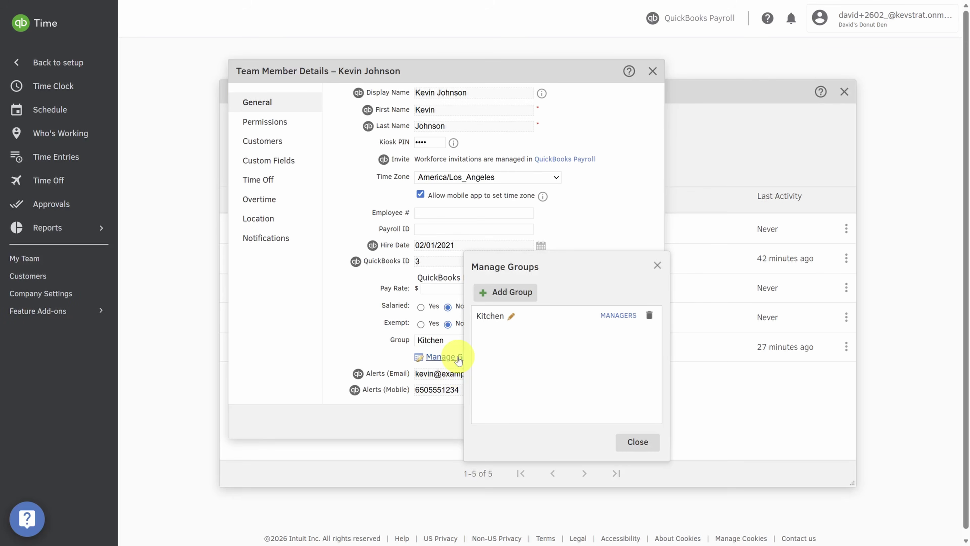
click(617, 316)
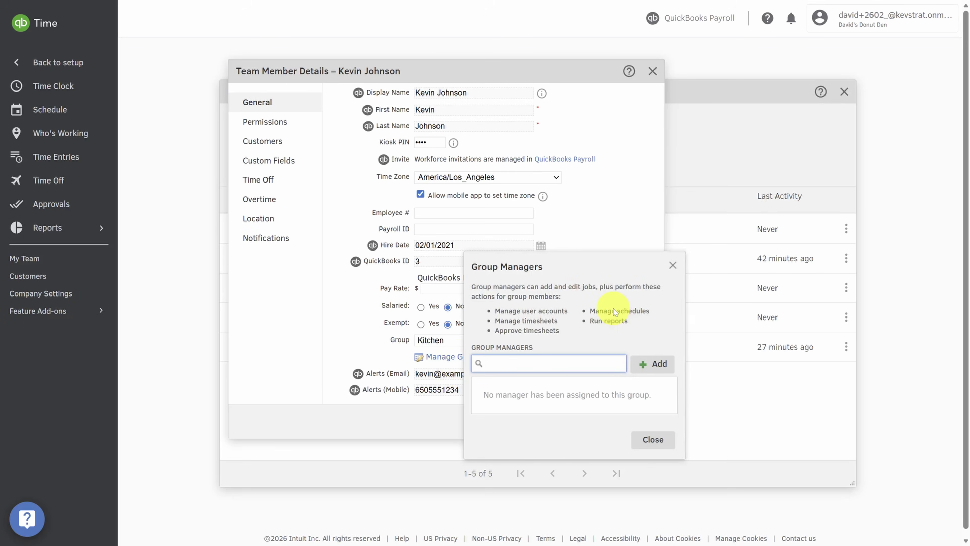
text(Amy)
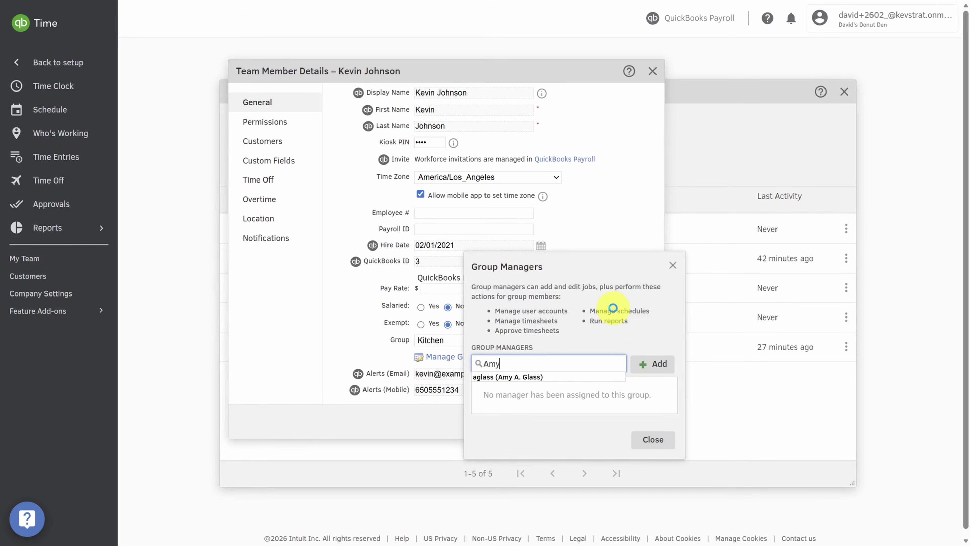
click(577, 375)
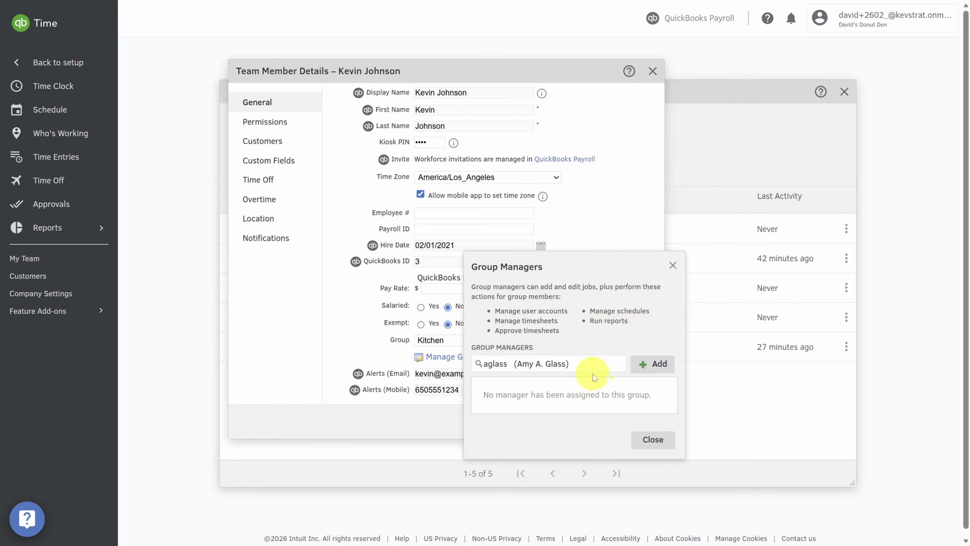
click(651, 368)
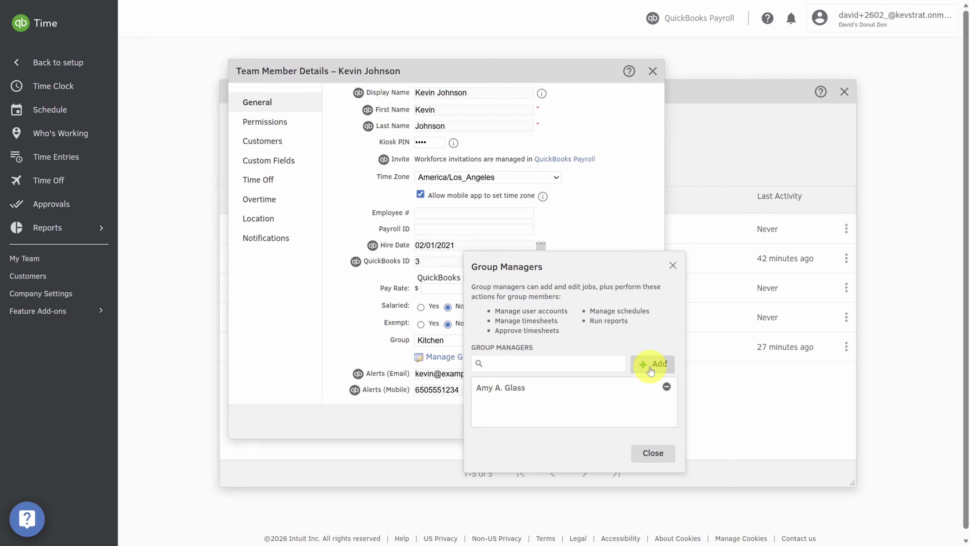
click(653, 452)
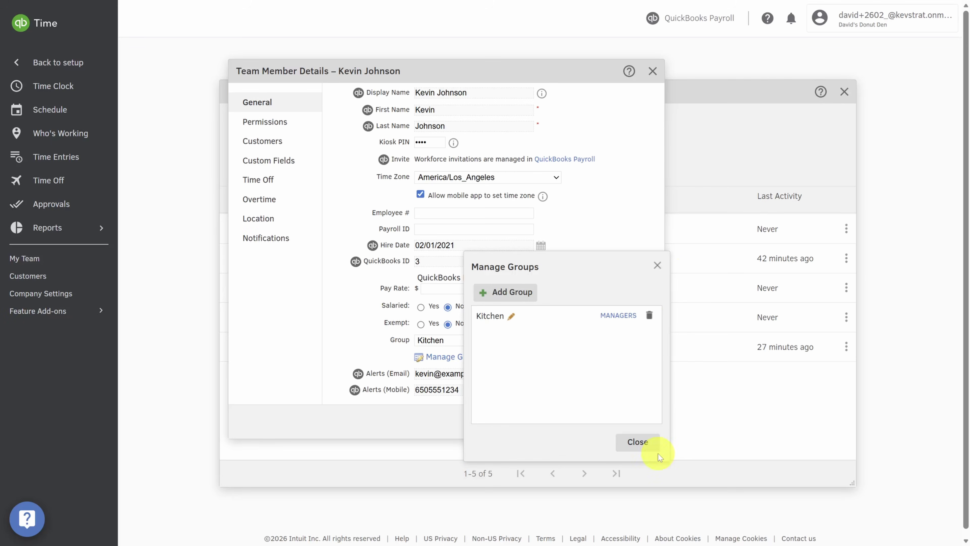
click(657, 266)
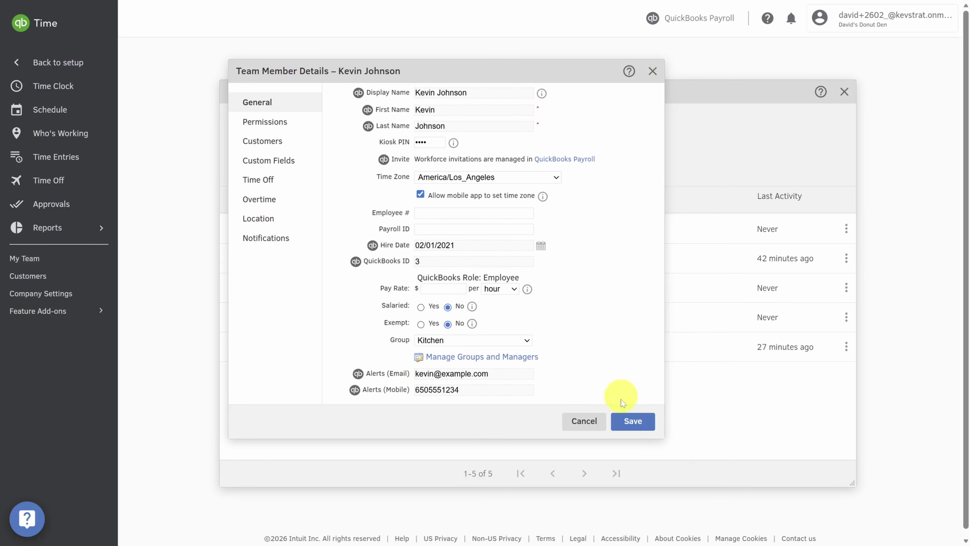
click(634, 421)
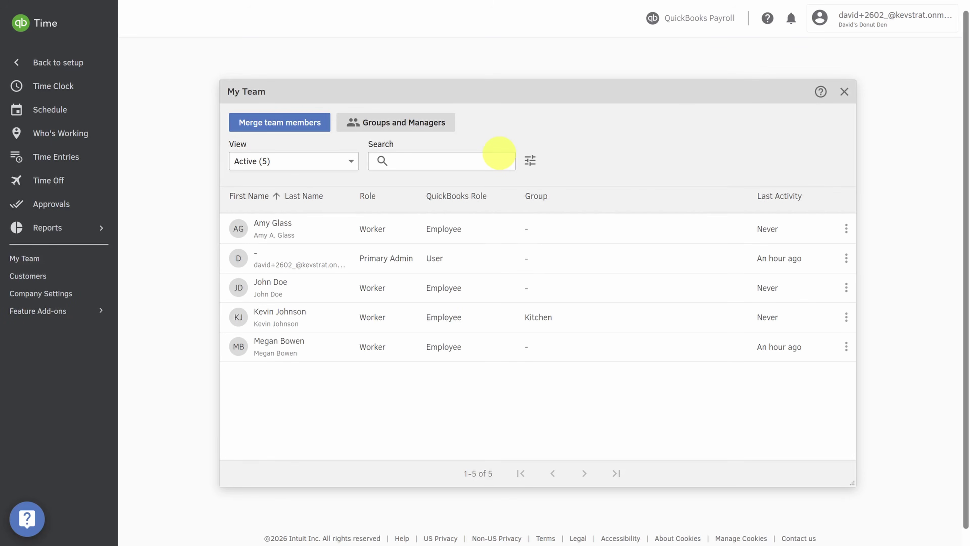
Add this computer as a Time Kiosk device and name the kiosk Seattle-1.
click(42, 311)
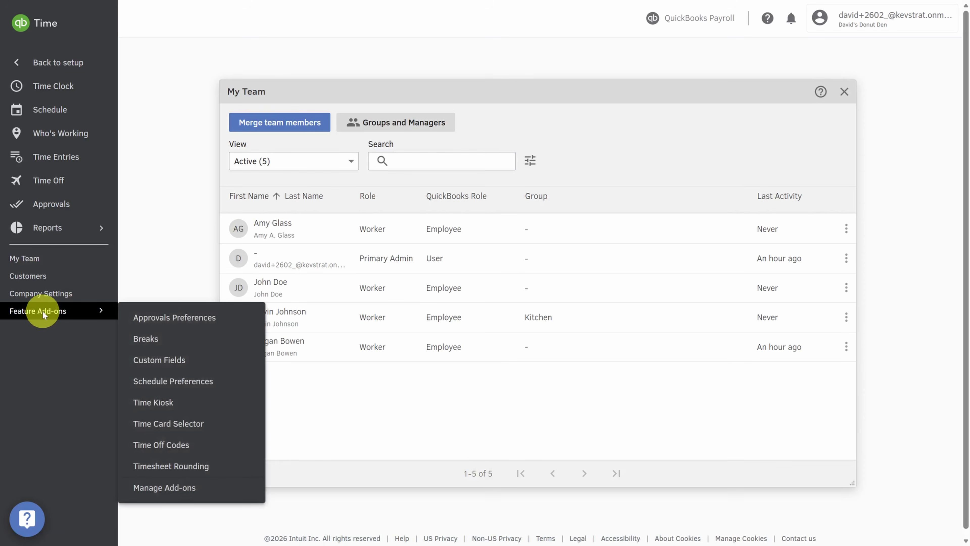
click(156, 401)
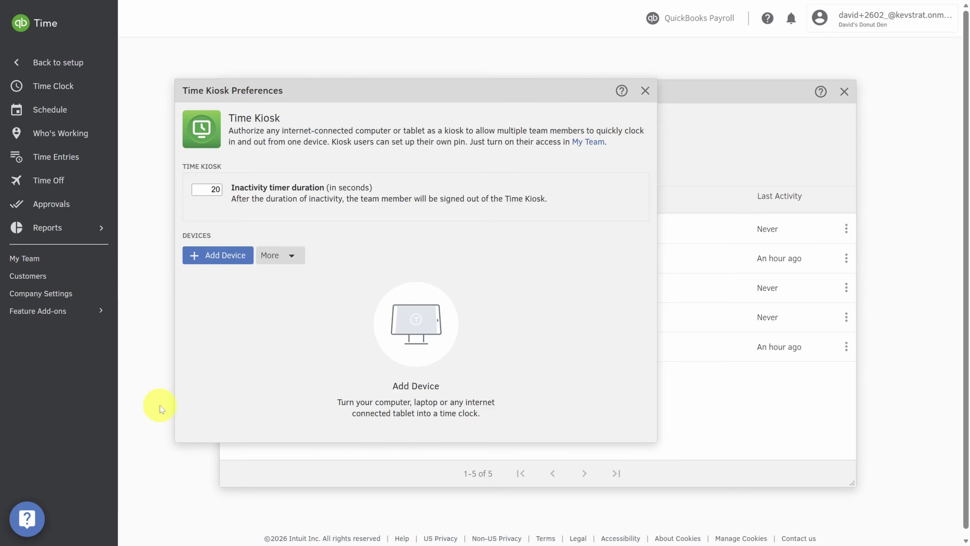
key(ctrl+plus)
key(ctrl+plus)
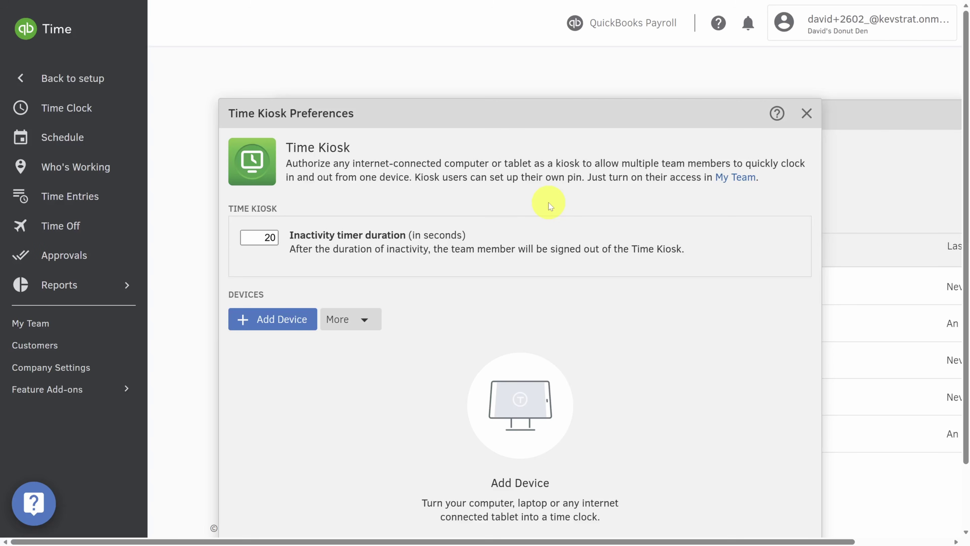
click(264, 321)
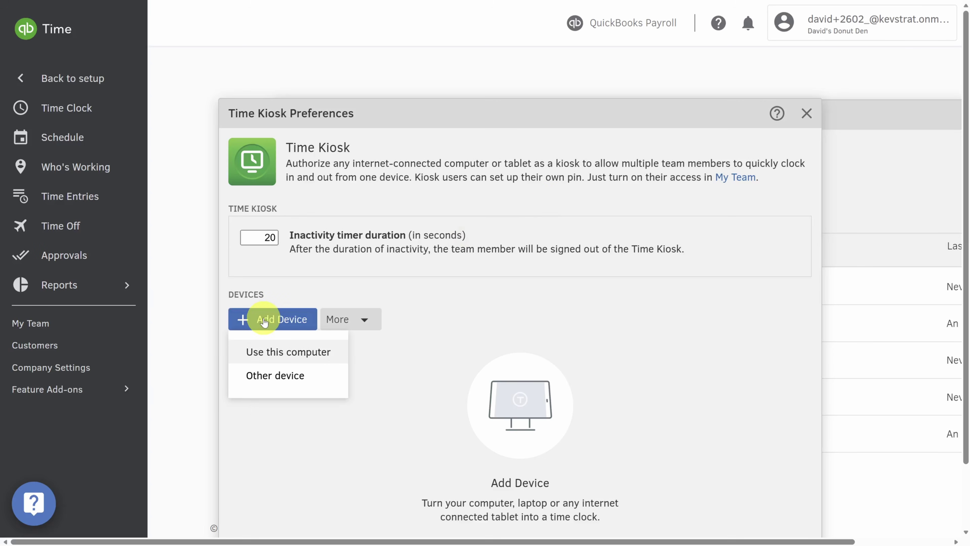
click(280, 353)
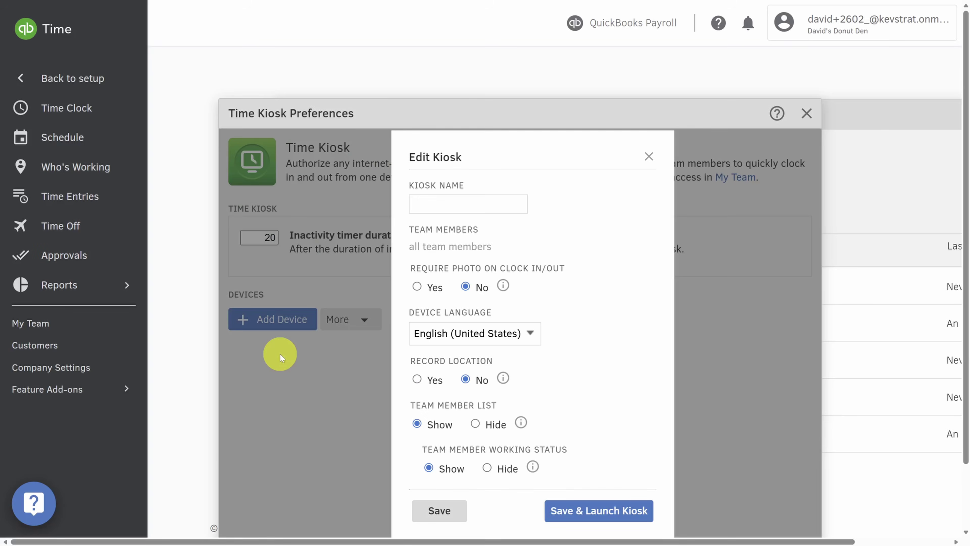
click(425, 203)
text(Seattle-1)
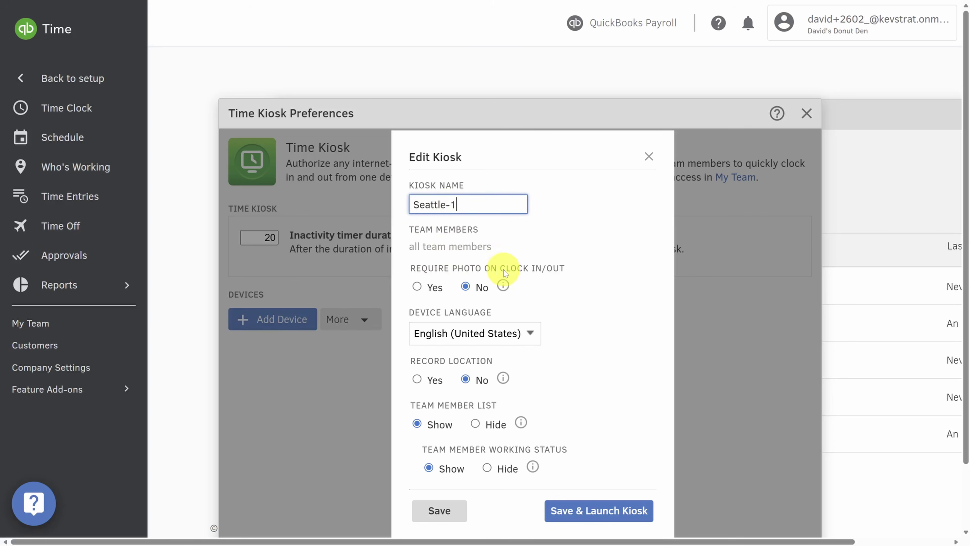
click(586, 286)
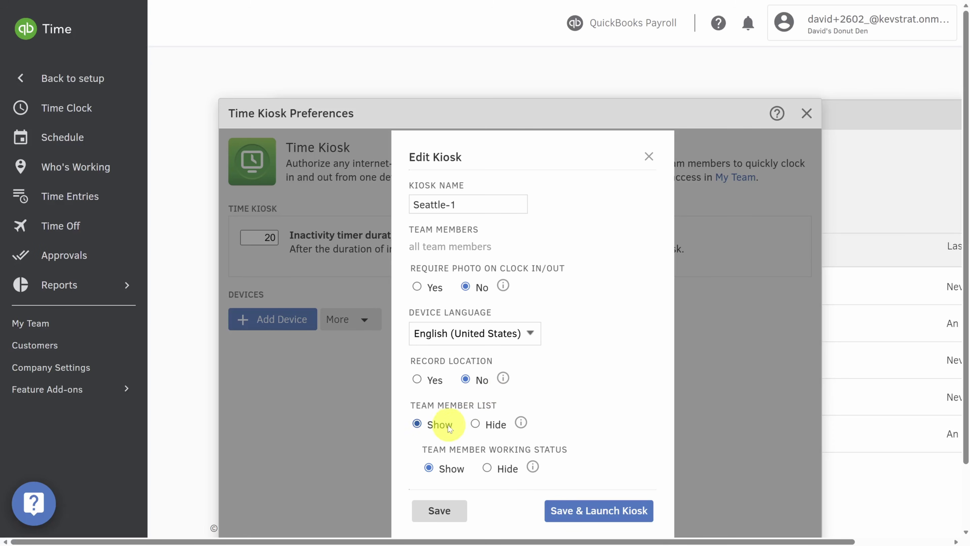
Review the kiosk's team member list and working status options, keep both set to Show, and save and launch the kiosk.
drag(452, 425, 428, 427)
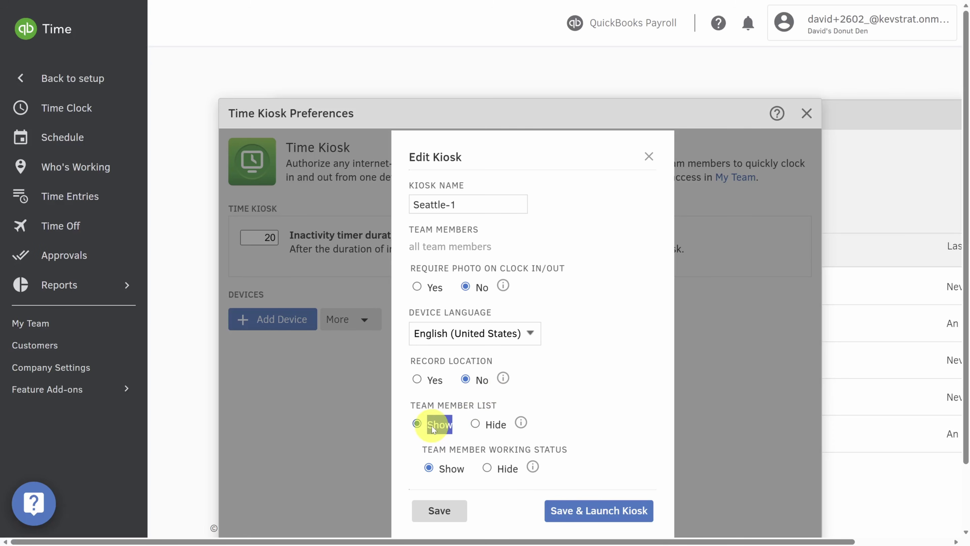
double_click(498, 430)
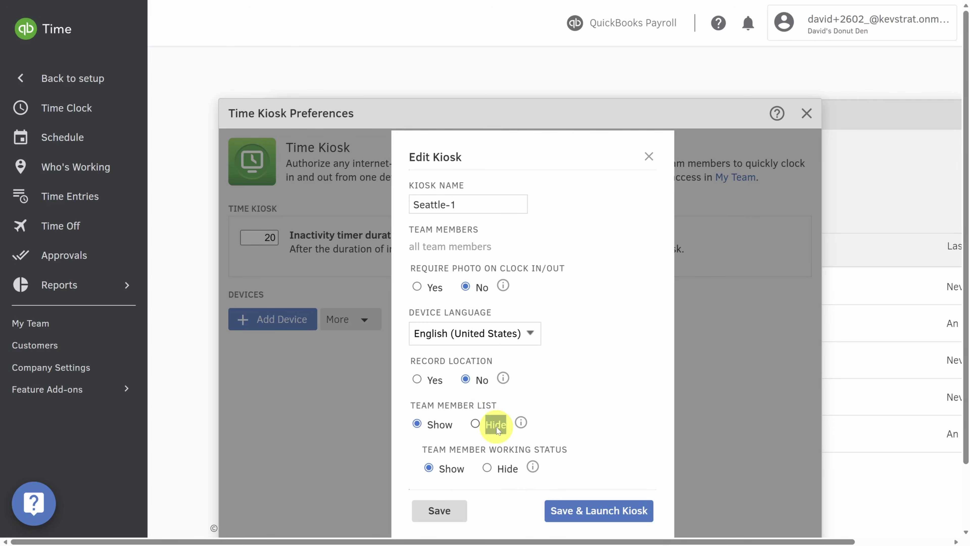
scroll(498, 430, down, 2)
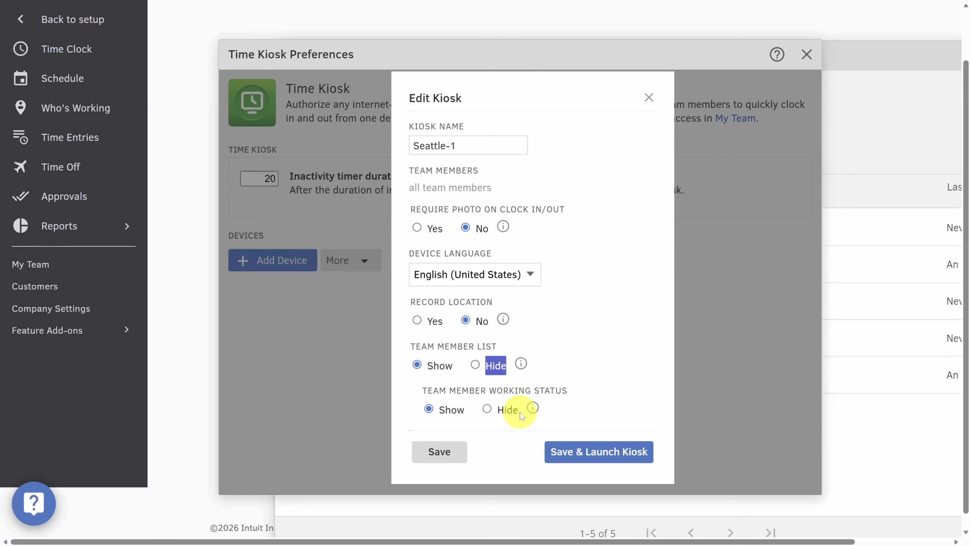
click(532, 408)
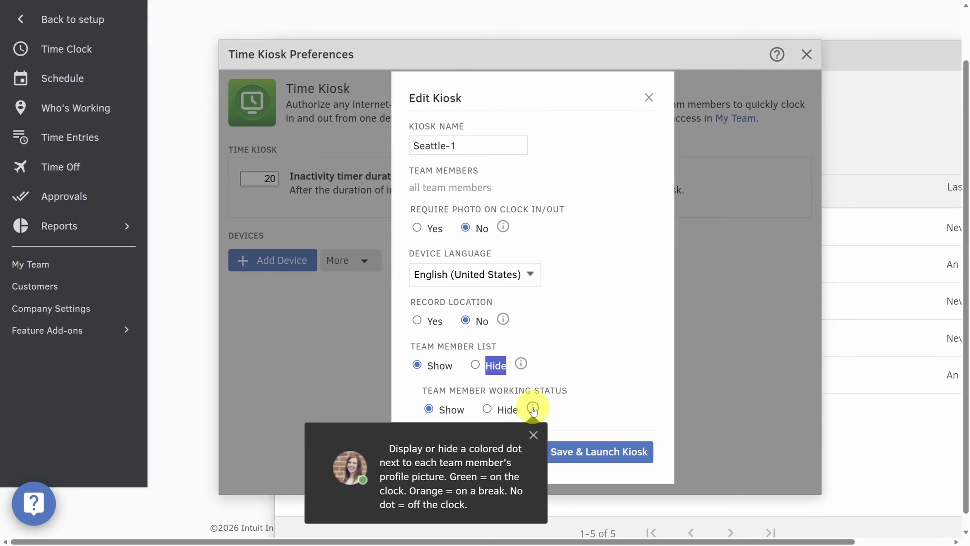
click(536, 433)
click(591, 458)
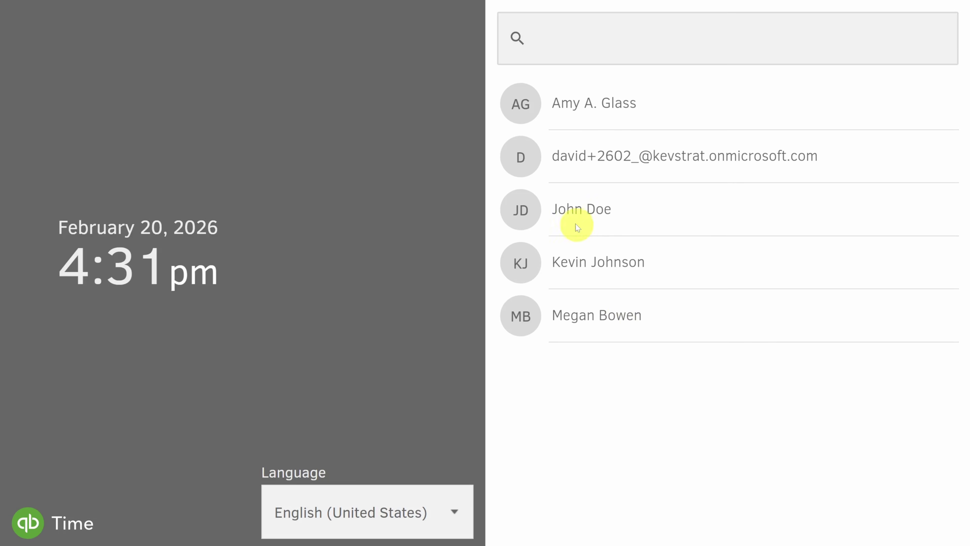
Select the third-listed team member on the kiosk, create their four-digit PIN and confirm it.
click(578, 212)
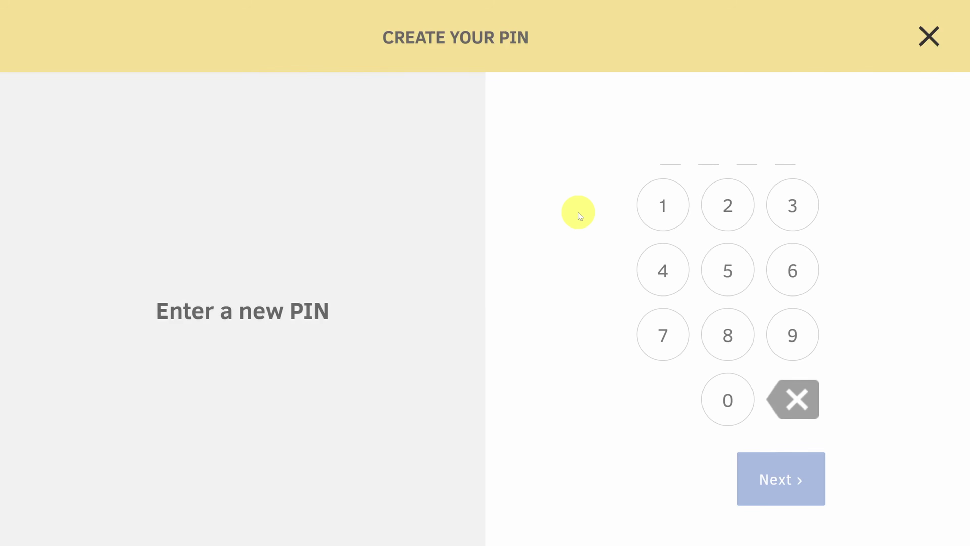
click(665, 206)
click(662, 207)
click(663, 208)
click(662, 207)
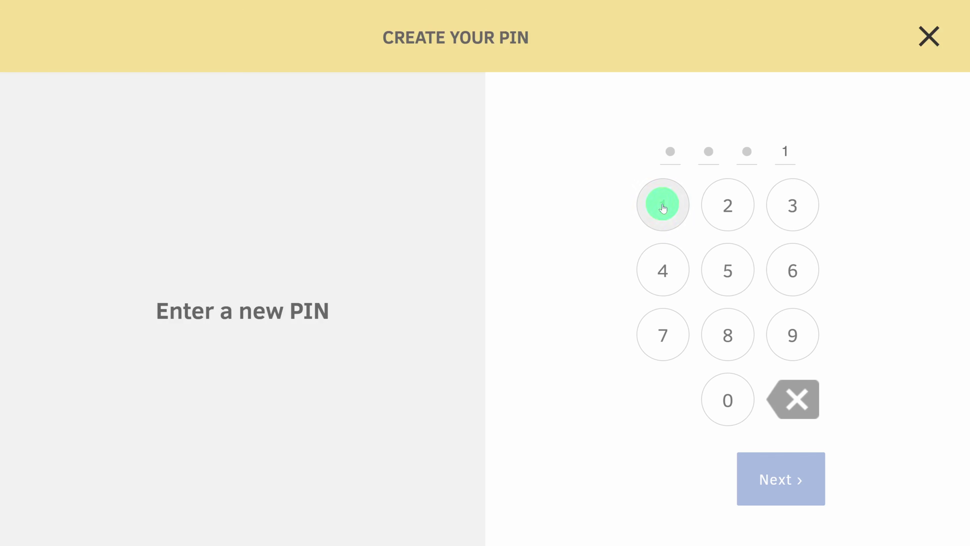
click(662, 207)
click(663, 208)
click(662, 207)
click(663, 207)
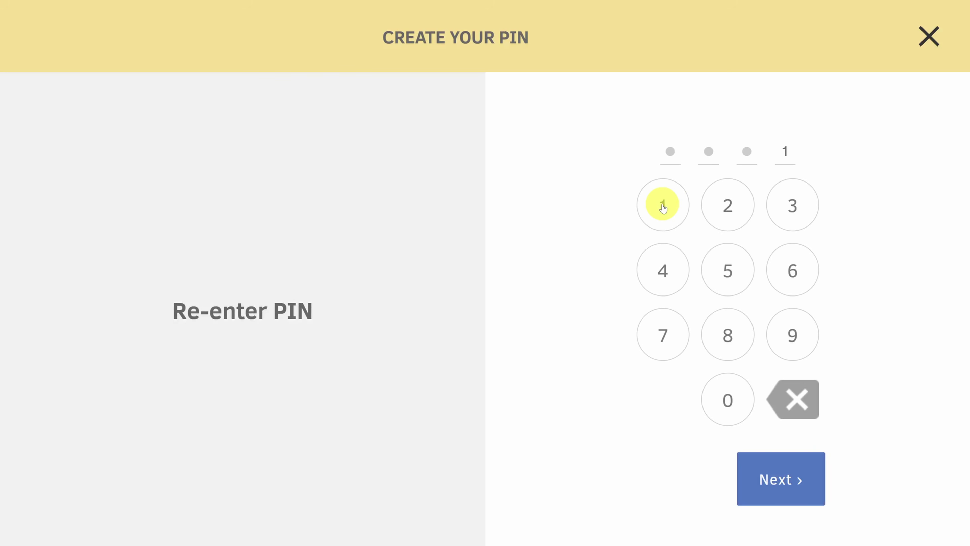
click(784, 483)
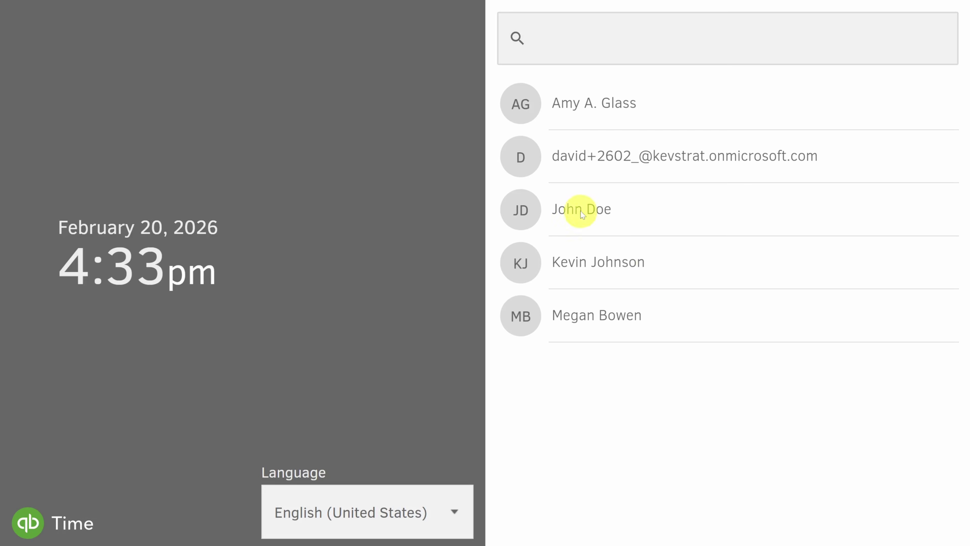
Sign in to the kiosk as the third-listed team member with their PIN, and clock in to Kevin Cookie Company.
click(581, 211)
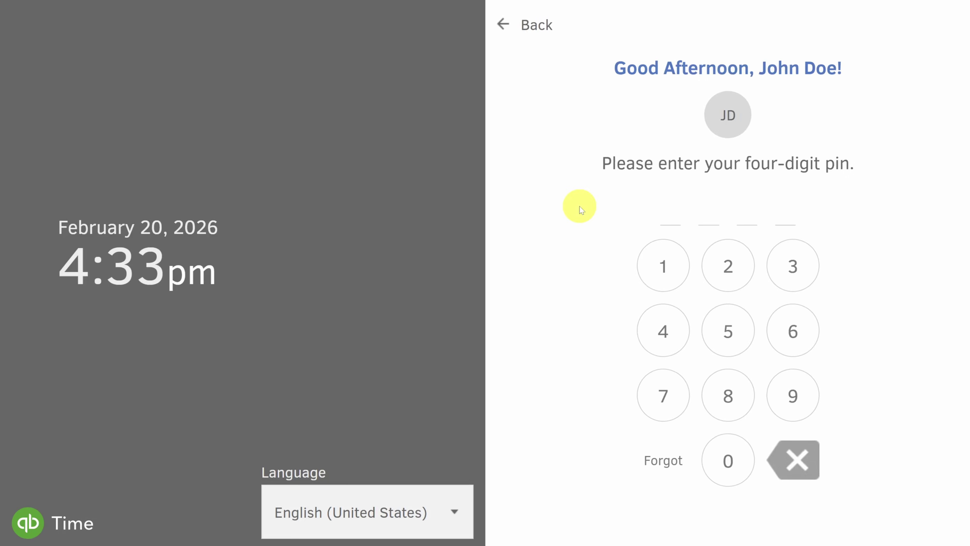
click(660, 265)
click(660, 264)
click(660, 265)
click(661, 265)
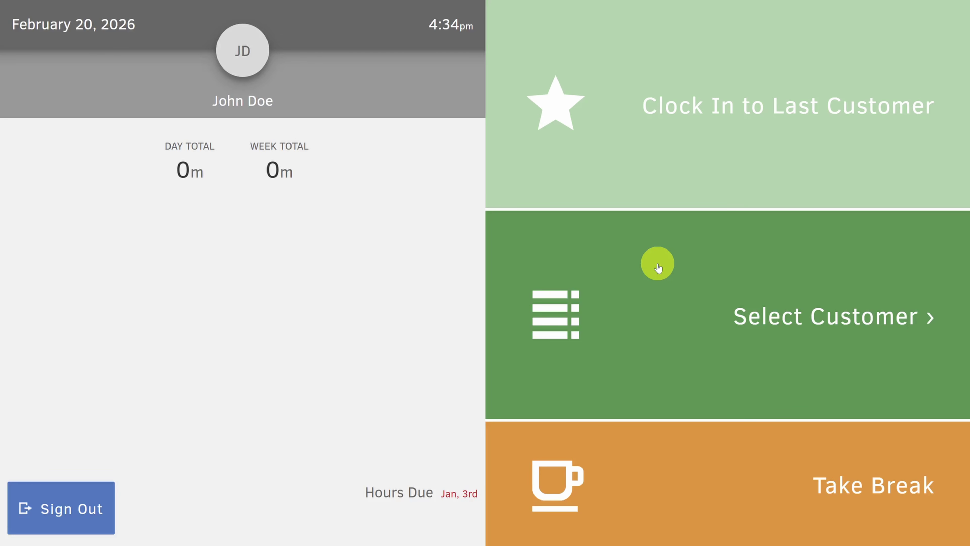
click(673, 290)
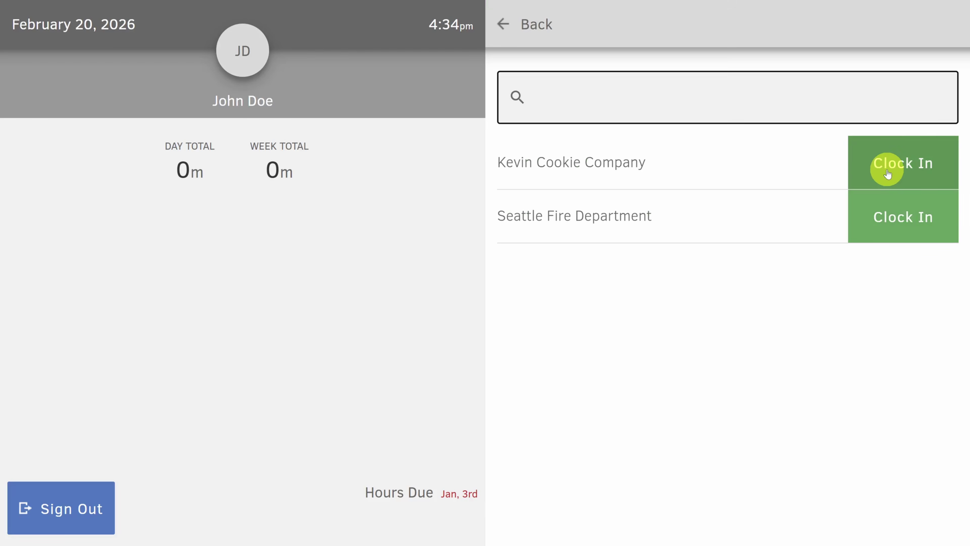
click(887, 173)
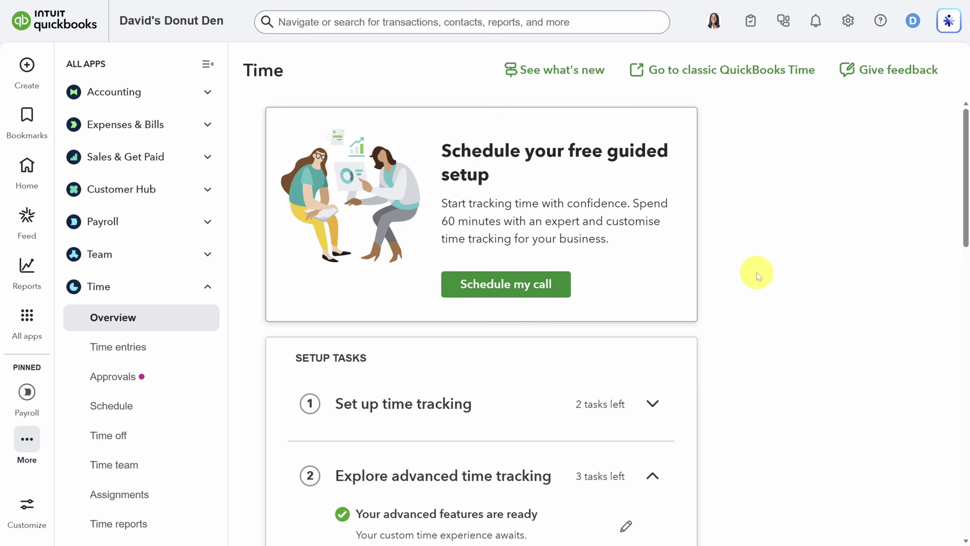
Open the weekly Schedule, collapse the app navigation, and start a new shift for the account owner on Friday, Feb 20, 2026.
click(114, 406)
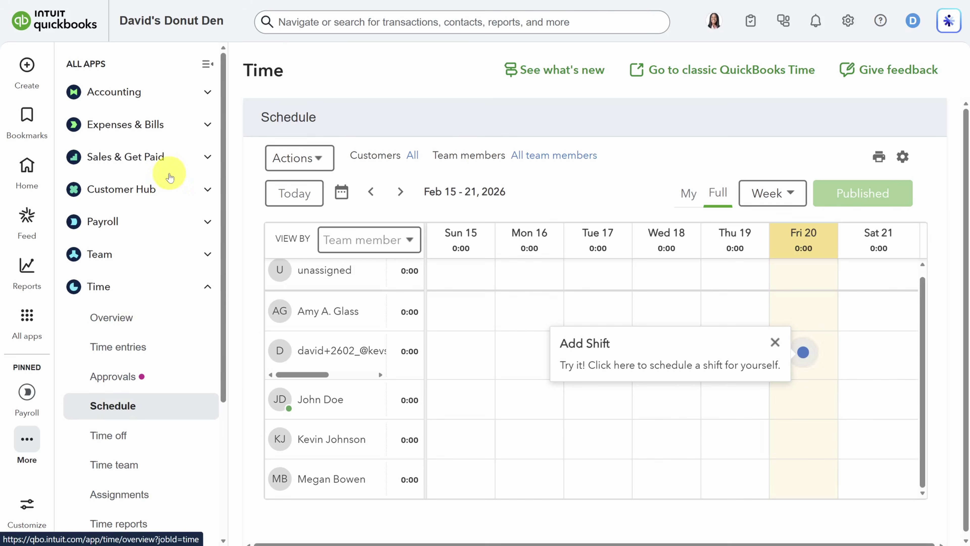
click(205, 65)
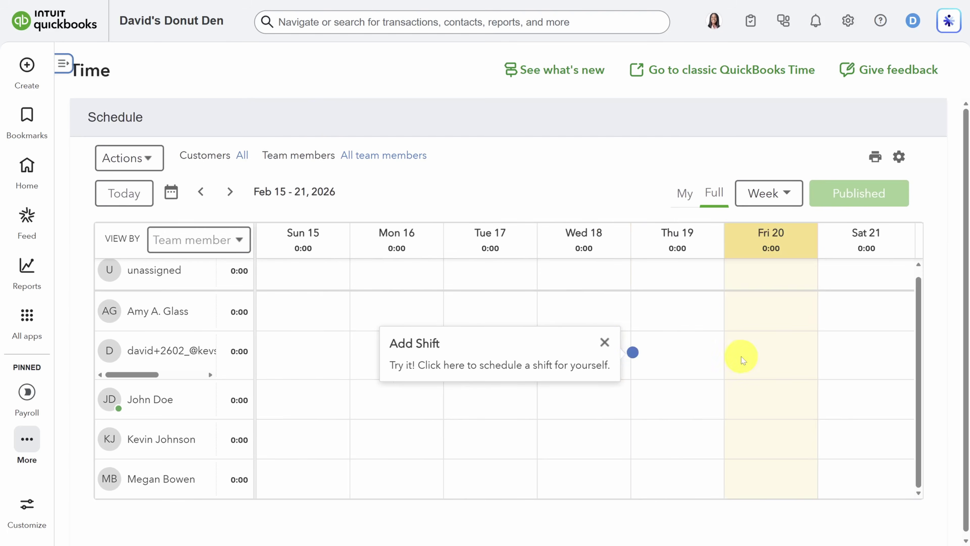
click(730, 359)
click(815, 421)
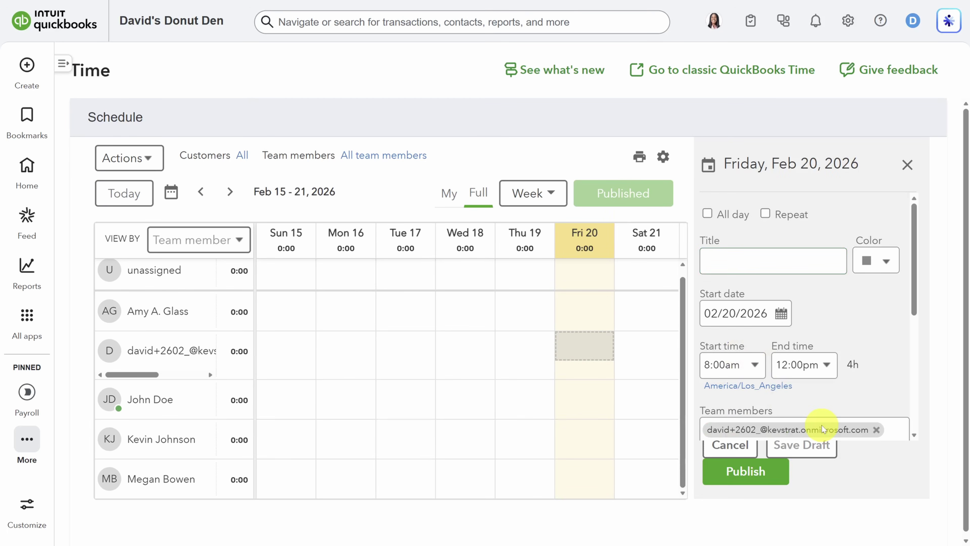
Set the shift's end time to 4:00pm, keeping the 8:00am start time.
scroll(823, 424, down, 2)
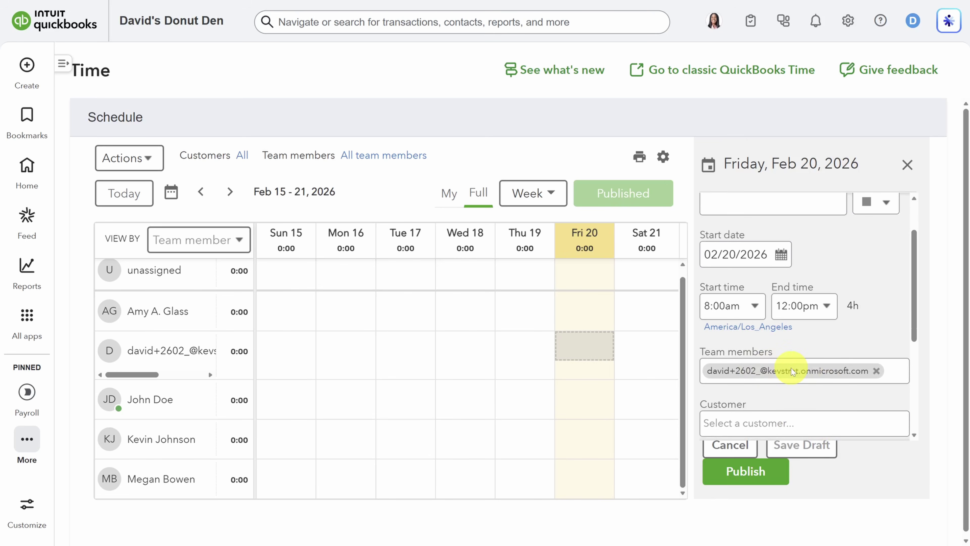
click(821, 306)
scroll(808, 239, down, 3)
scroll(809, 238, down, 2)
click(803, 243)
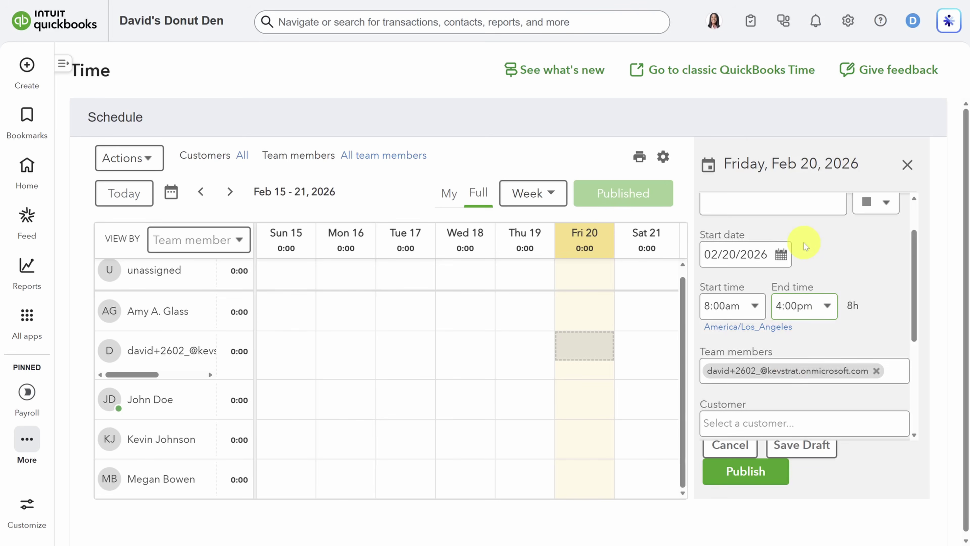
Add the four remaining team members to the Friday shift alongside the account owner.
scroll(803, 243, down, 2)
click(893, 312)
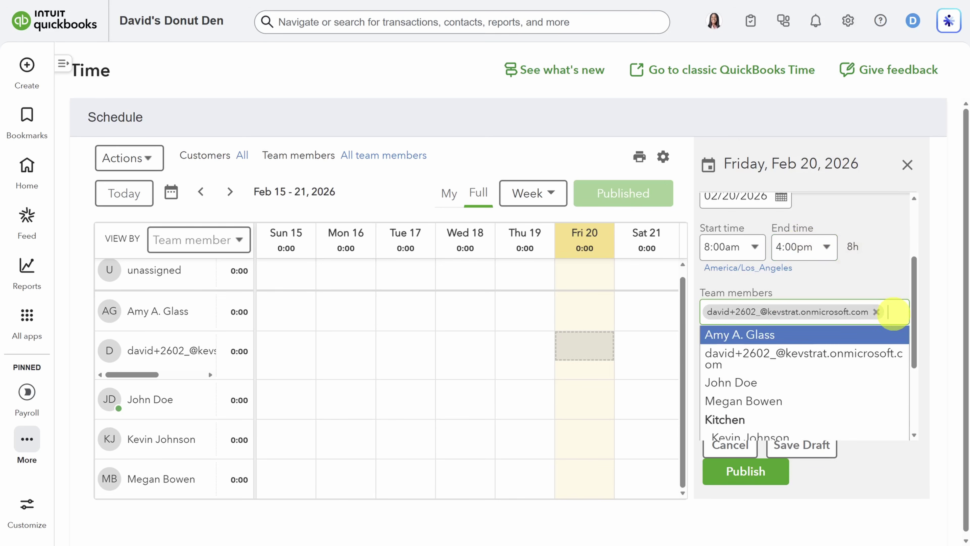
click(834, 335)
click(841, 331)
click(776, 383)
click(848, 330)
click(781, 438)
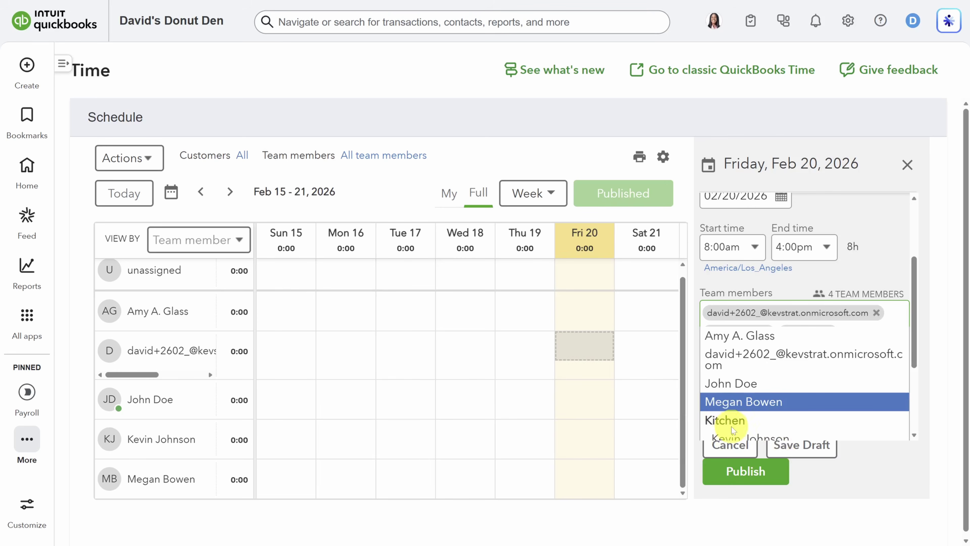
click(771, 402)
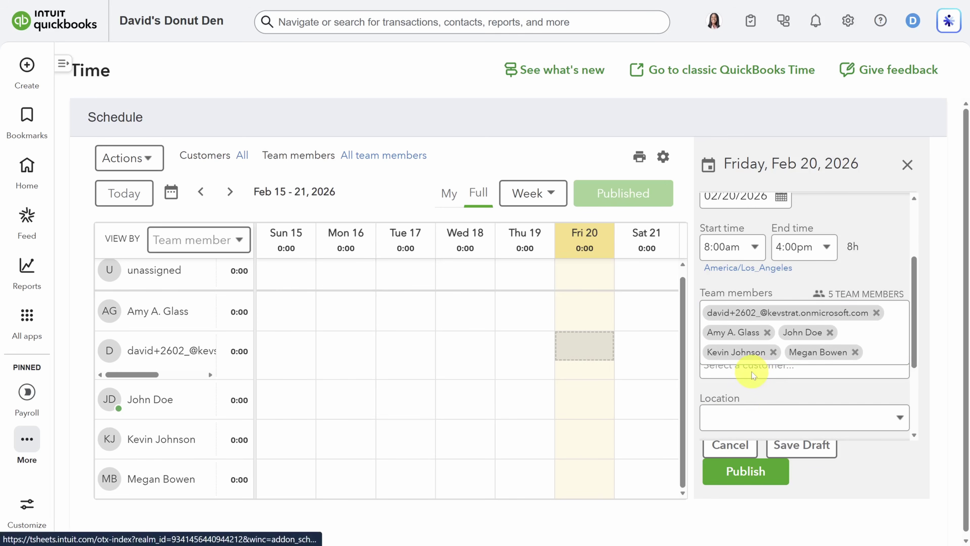
Check the shift's customer choices, leave the customer, location and notes empty, and save the shift as a draft.
click(745, 374)
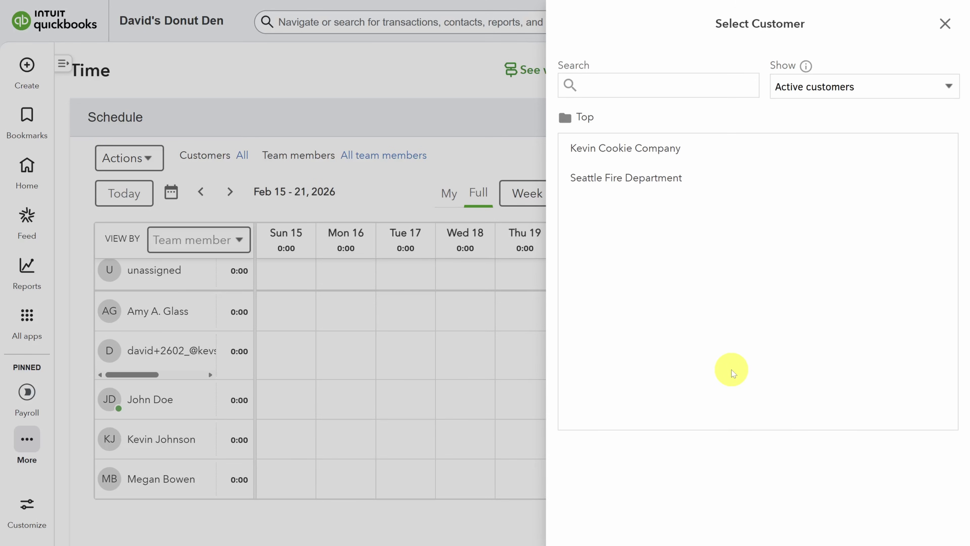
click(945, 24)
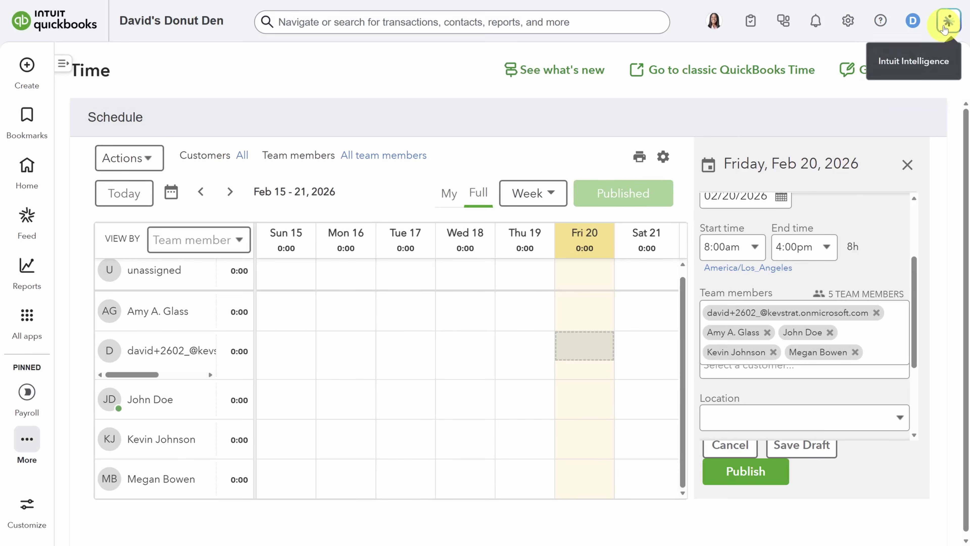
scroll(821, 374, down, 3)
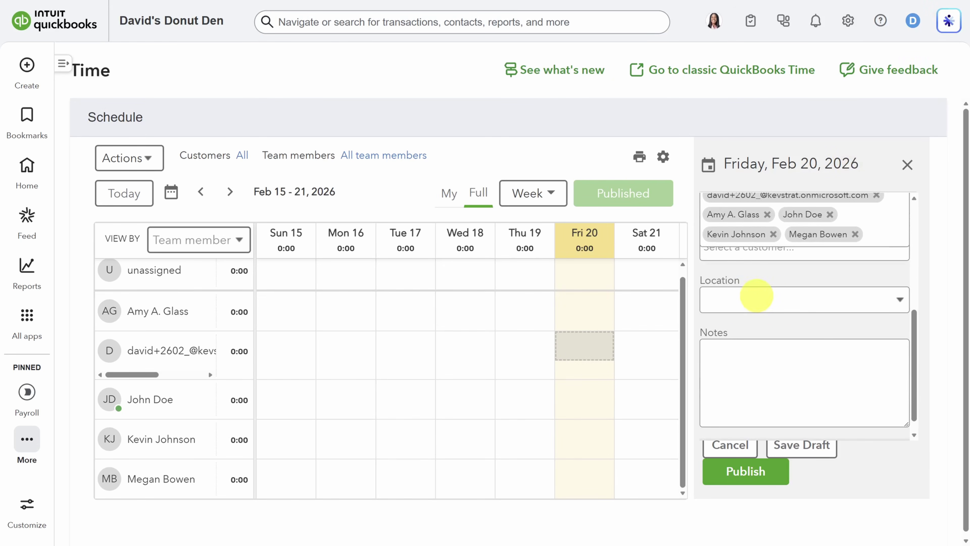
scroll(786, 325, down, 2)
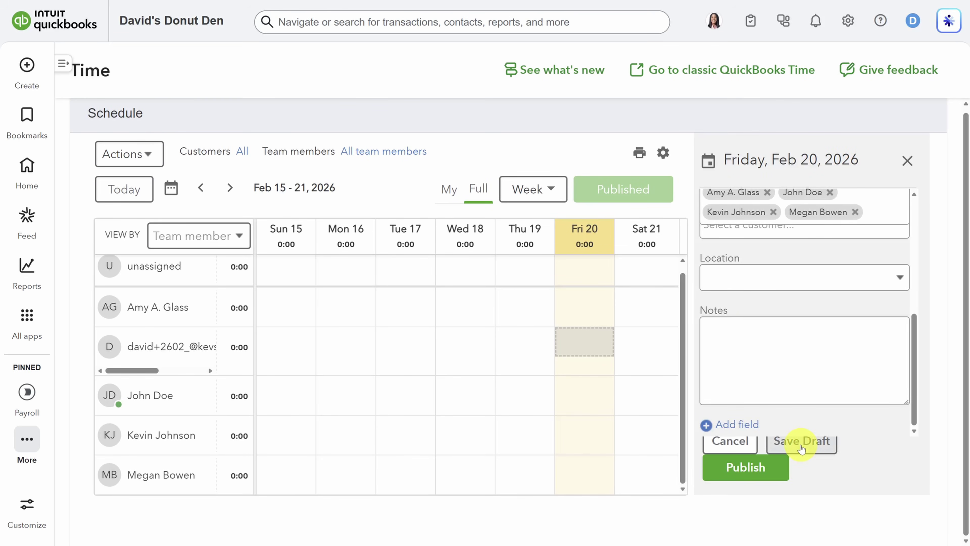
click(801, 445)
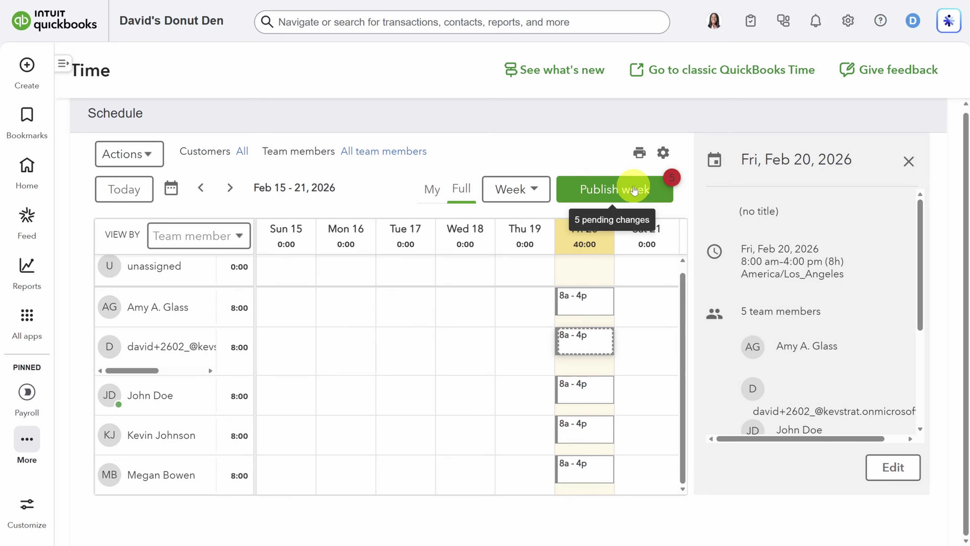
Publish the pending shifts for the week of Feb 15 - 21, 2026, and open the schedule in the mobile time app.
click(634, 190)
click(573, 384)
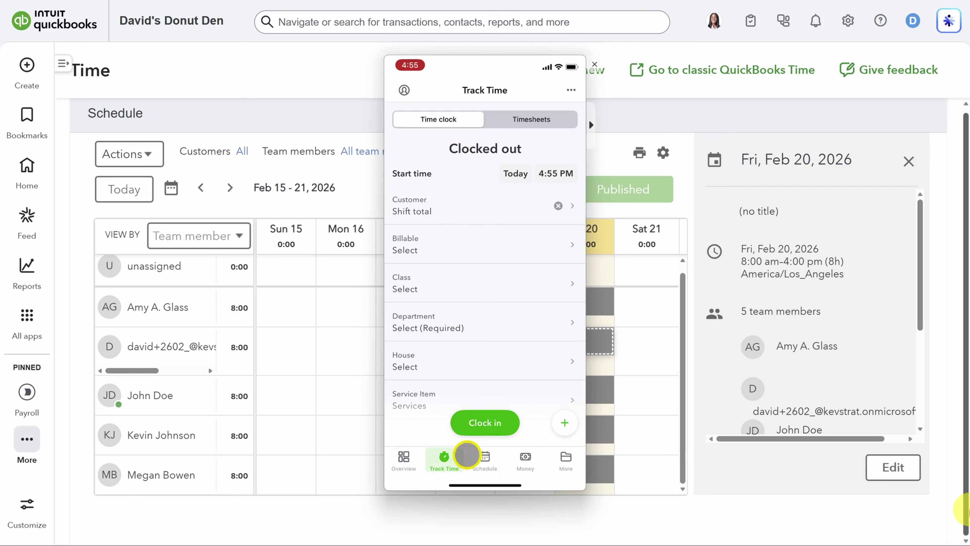
click(485, 459)
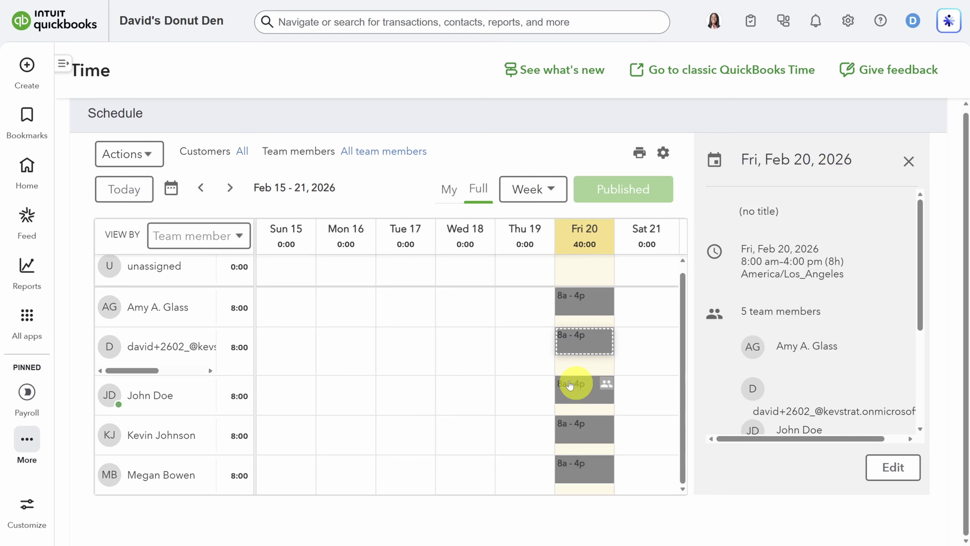
Review the schedule's actions for adding shifts, saving a week as a template, copying the previous week and subscribing to a calendar.
click(146, 155)
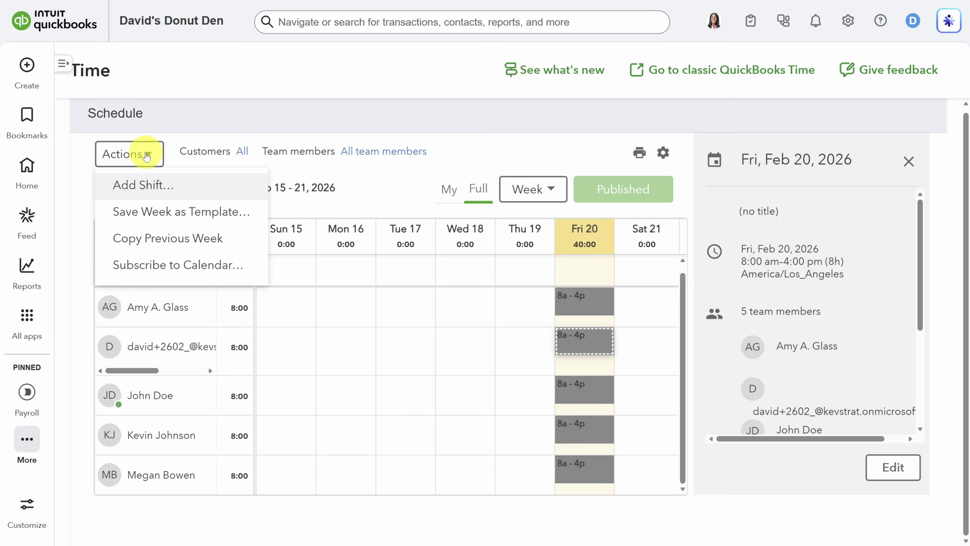
click(146, 154)
click(146, 155)
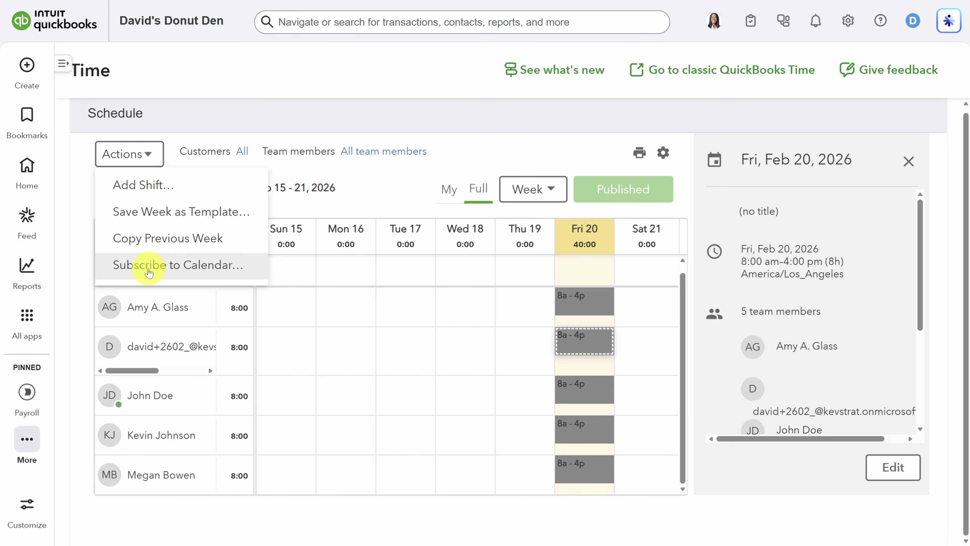
click(149, 271)
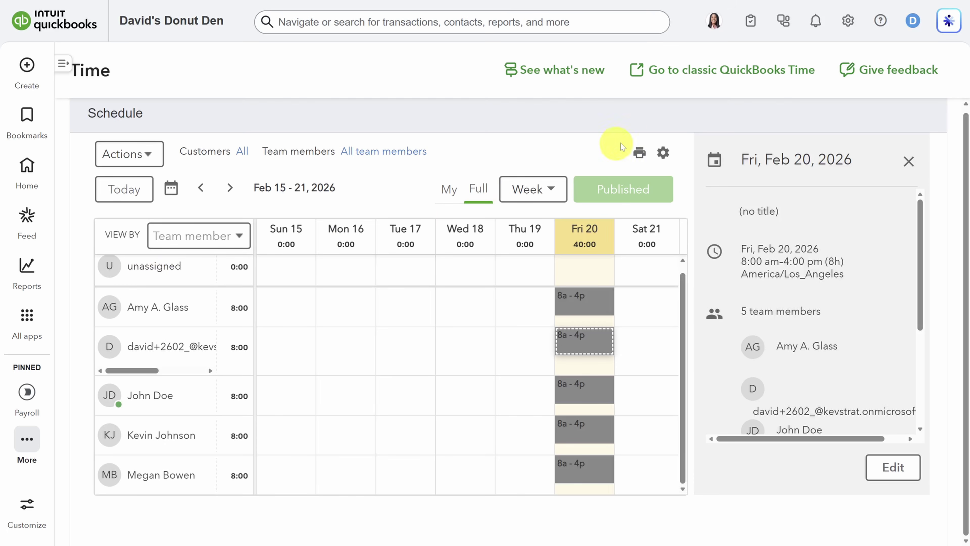
Switch to classic QuickBooks Time, open its Schedule and bring up the available schedule actions.
click(721, 73)
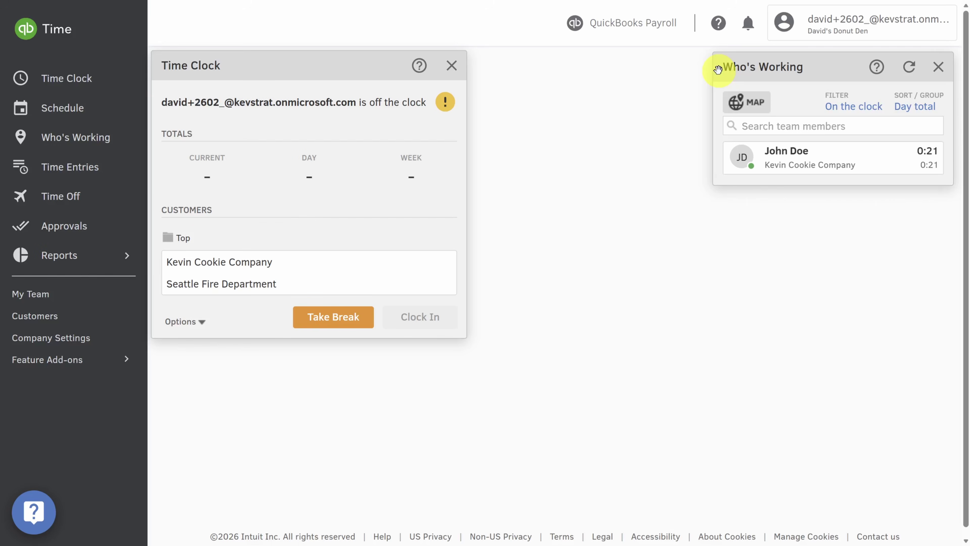
click(63, 108)
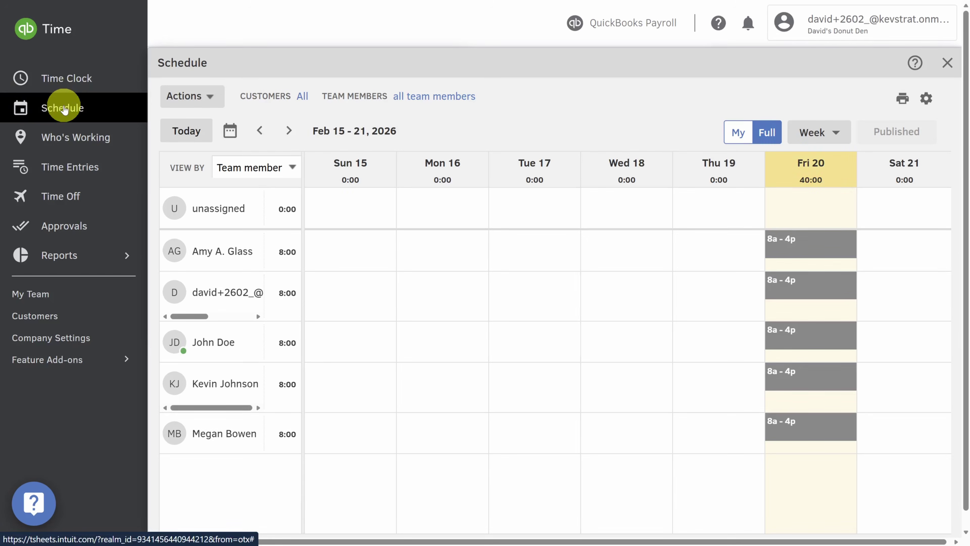
click(204, 97)
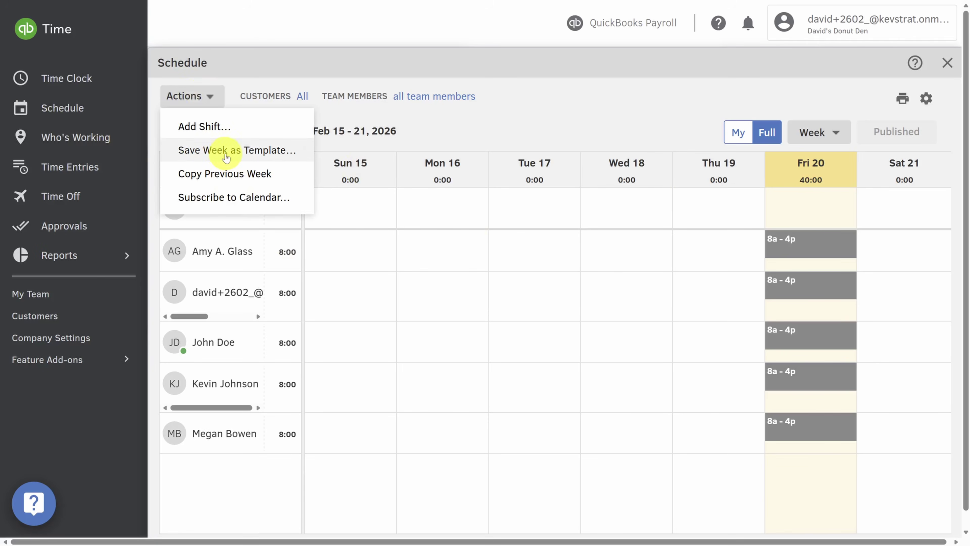